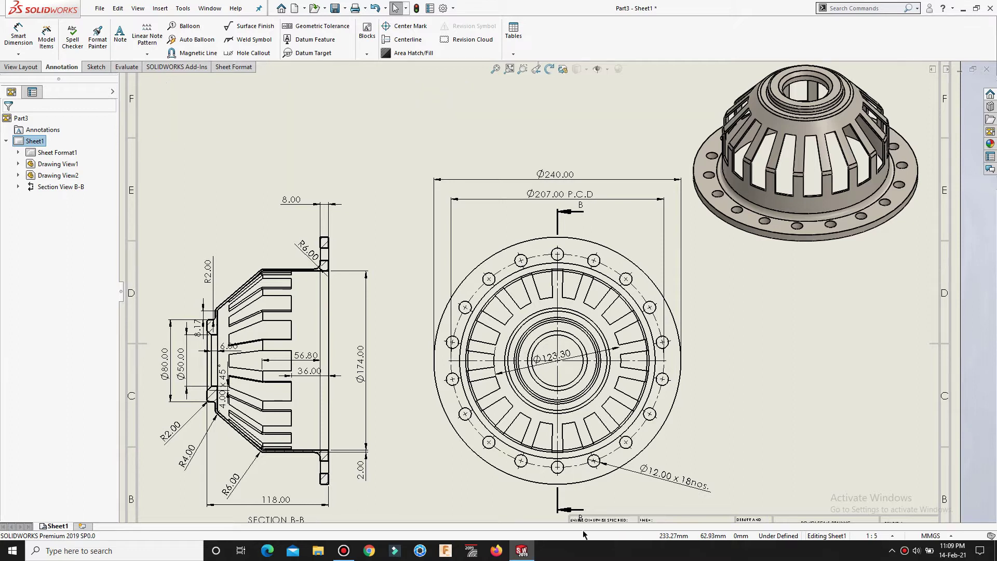
# Step: Create a new part and start a sketch on the Right Plane
pyautogui.hotkey('ctrl', 'n')
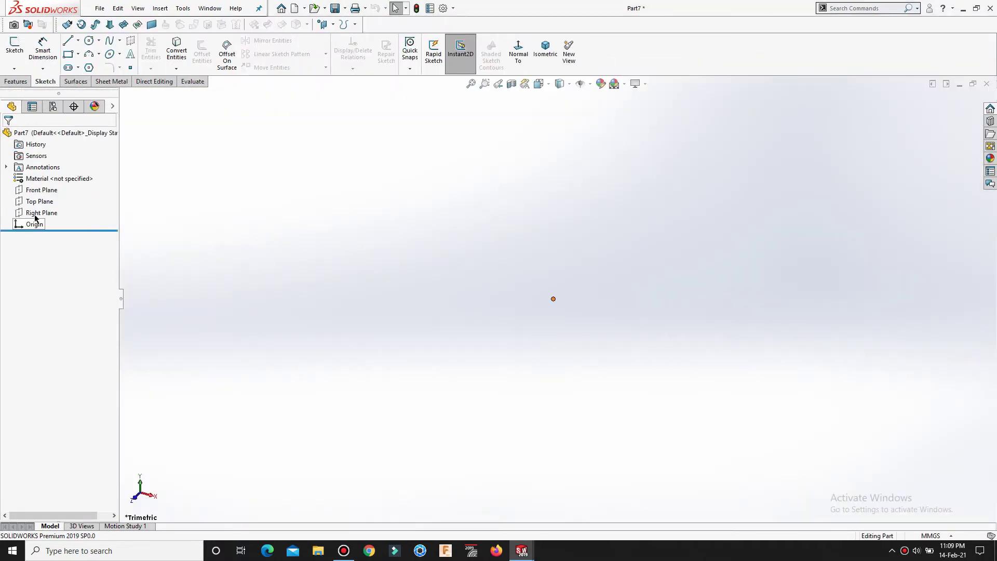
pyautogui.click(36, 213)
pyautogui.click(44, 198)
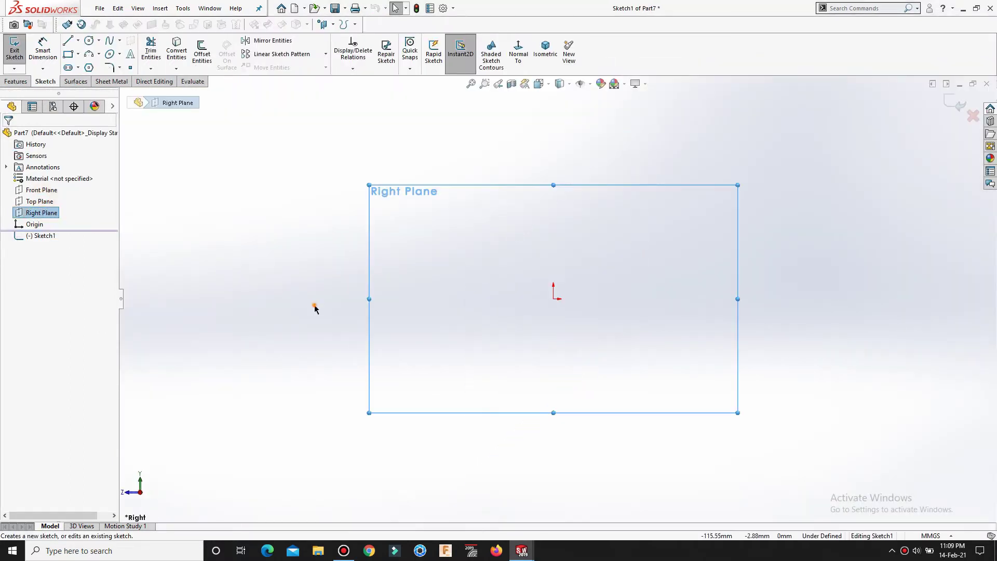
# Step: Sketch three connected lines for the flange at the origin's level, starting about 54 mm beside the origin, about 40 mm wide and 8 mm high
pyautogui.press('s')
pyautogui.click(338, 328)
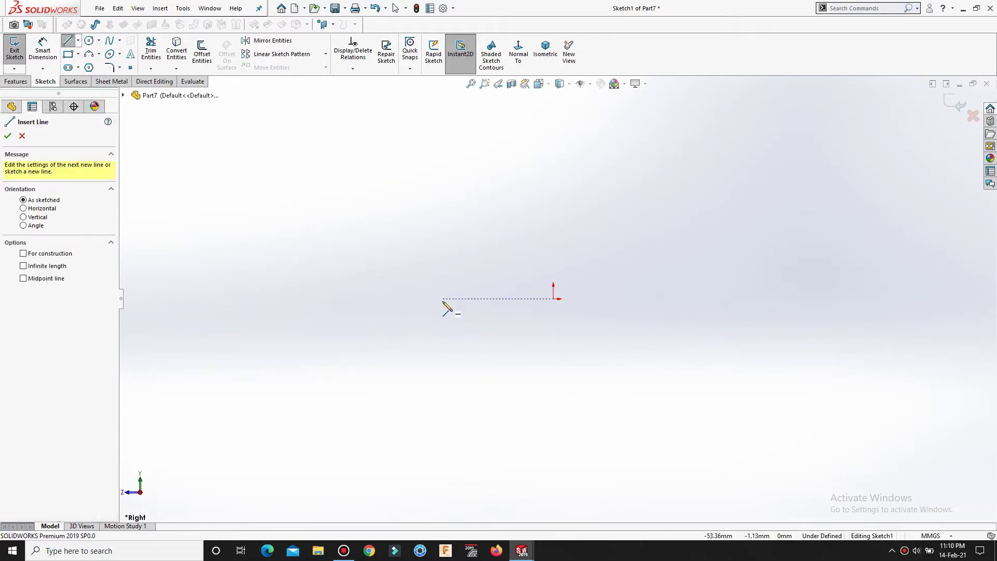
pyautogui.click(442, 298)
pyautogui.click(359, 298)
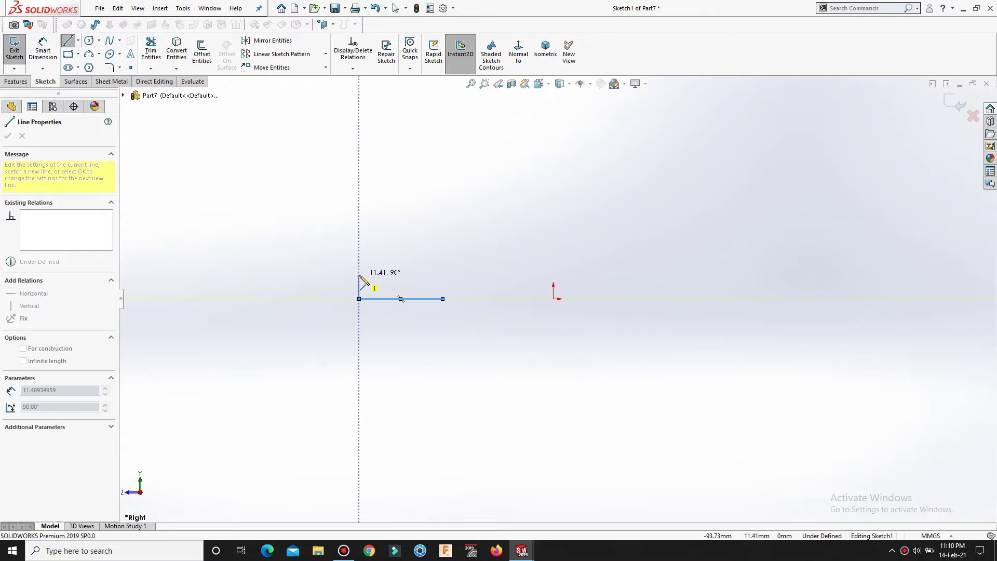
pyautogui.click(359, 283)
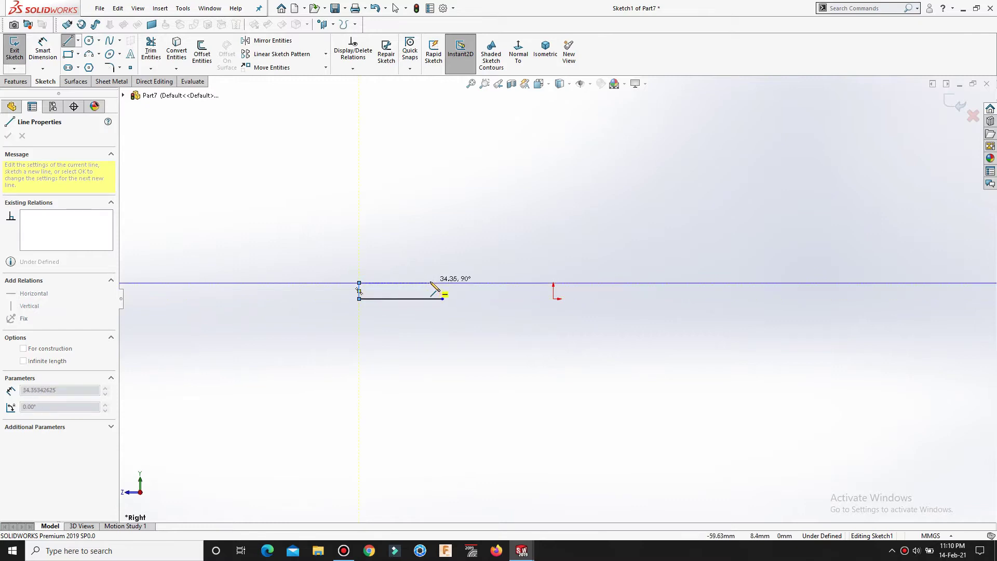
pyautogui.click(434, 283)
# Step: Continue the line profile with a vertical wall, an inward slope, a short horizontal step and an open-ended raised hub outline
pyautogui.click(434, 205)
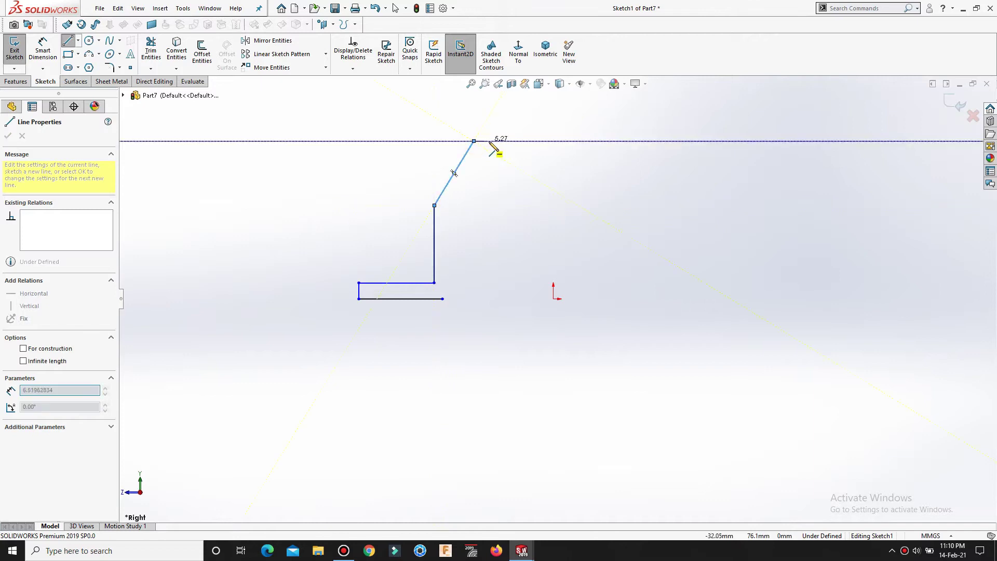
pyautogui.click(474, 140)
pyautogui.click(490, 141)
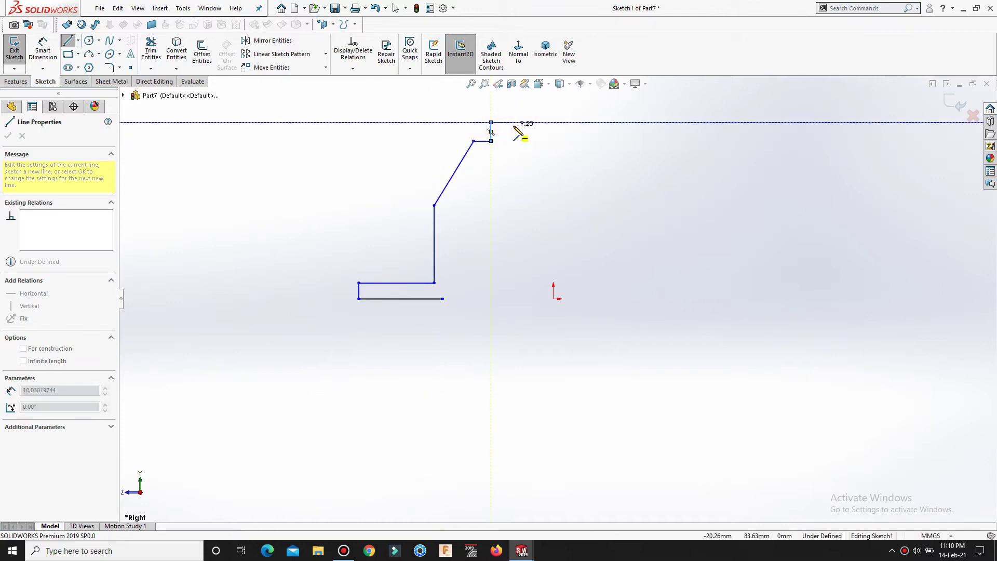
pyautogui.click(514, 127)
pyautogui.rightClick(514, 150)
pyautogui.click(521, 159)
# Step: Dimension the inner end of the flange's base line to the origin at 87 mm
pyautogui.scroll(-2, 513, 245)
pyautogui.press('s')
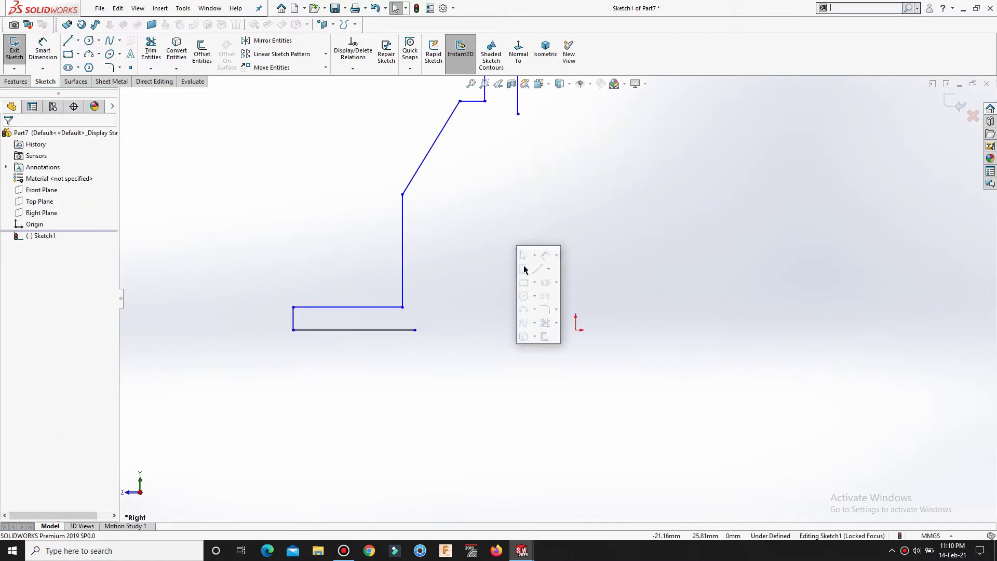
pyautogui.click(544, 256)
pyautogui.click(414, 330)
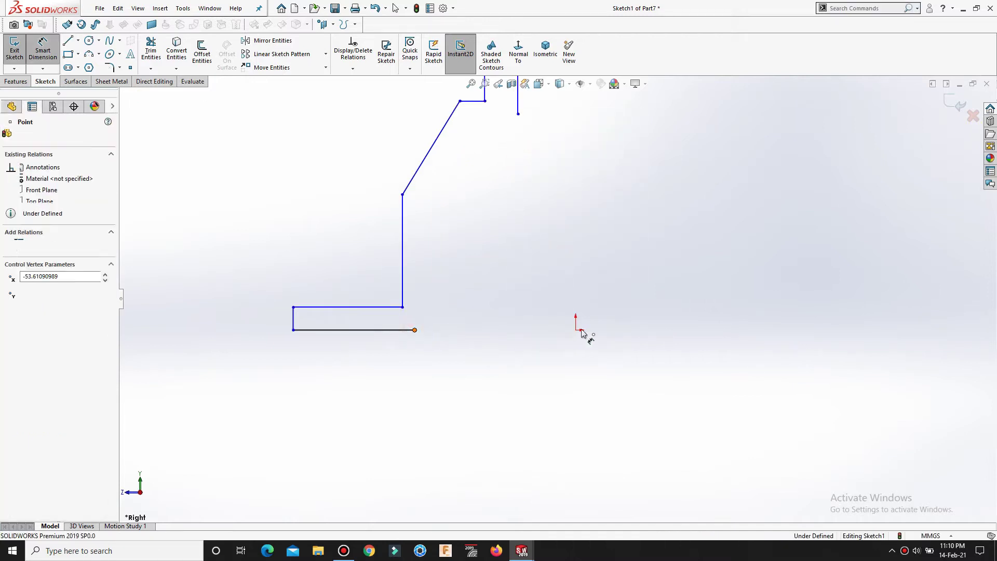
pyautogui.click(575, 330)
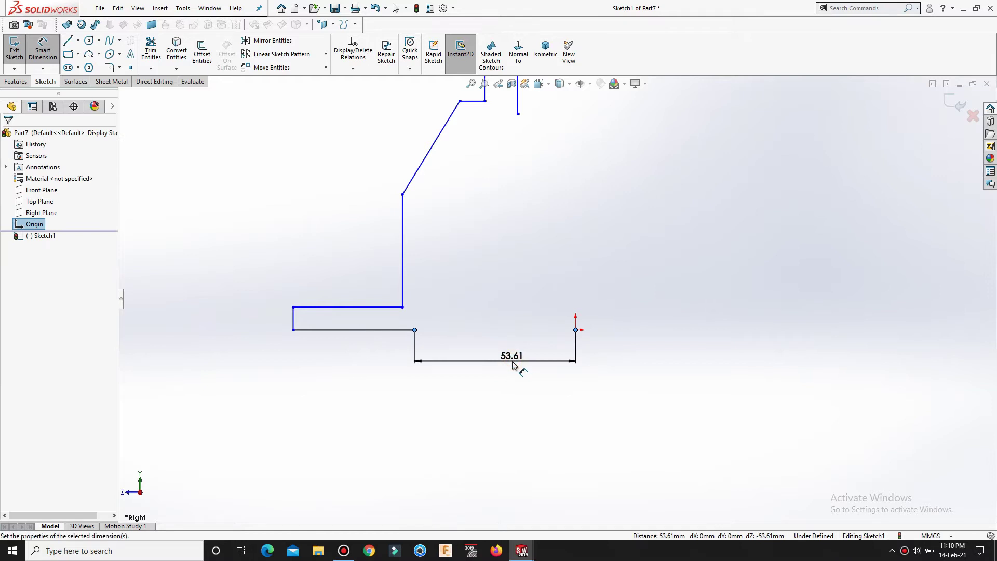
pyautogui.click(512, 362)
pyautogui.write('87')
pyautogui.press('Return')
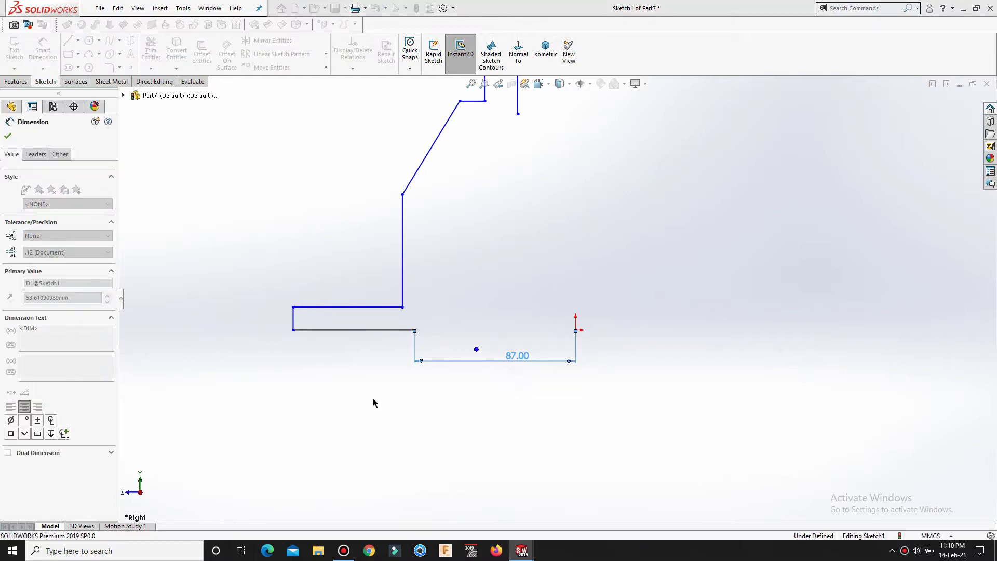
pyautogui.click(304, 389)
# Step: Dimension the flange's outer vertical edge to the origin at 120 mm
pyautogui.click(294, 324)
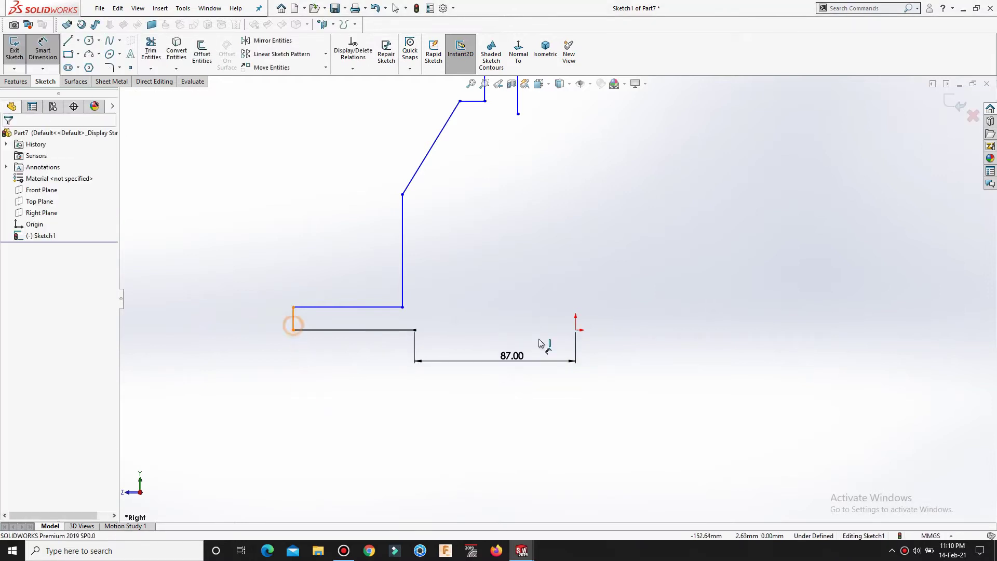
pyautogui.click(575, 330)
pyautogui.click(530, 391)
pyautogui.write('440/2')
pyautogui.press('Return')
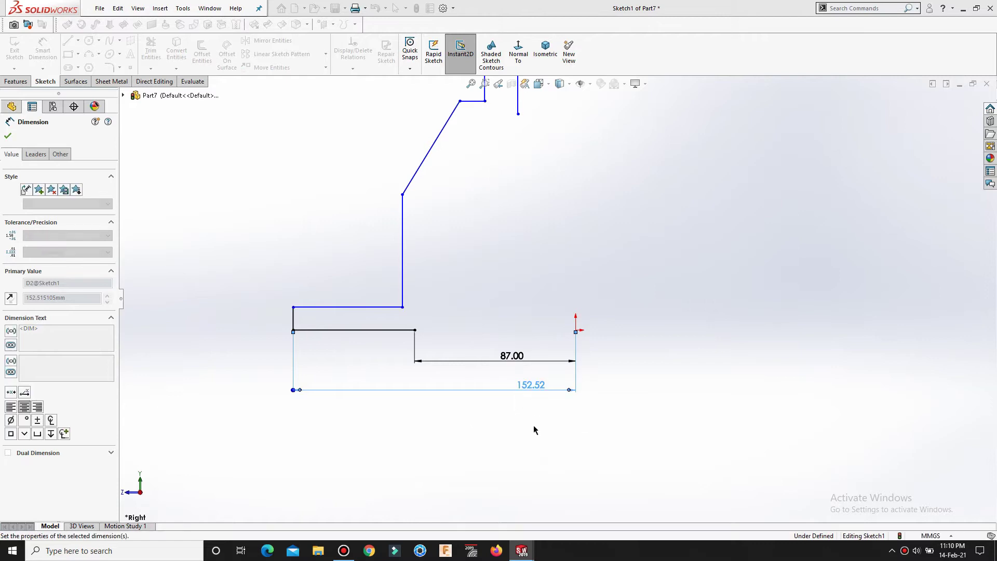
pyautogui.press('Escape')
# Step: Move the vertical wall outward to about 90 mm from the origin and raise its upper end to a height of about 57 mm
pyautogui.scroll(-3, 426, 310)
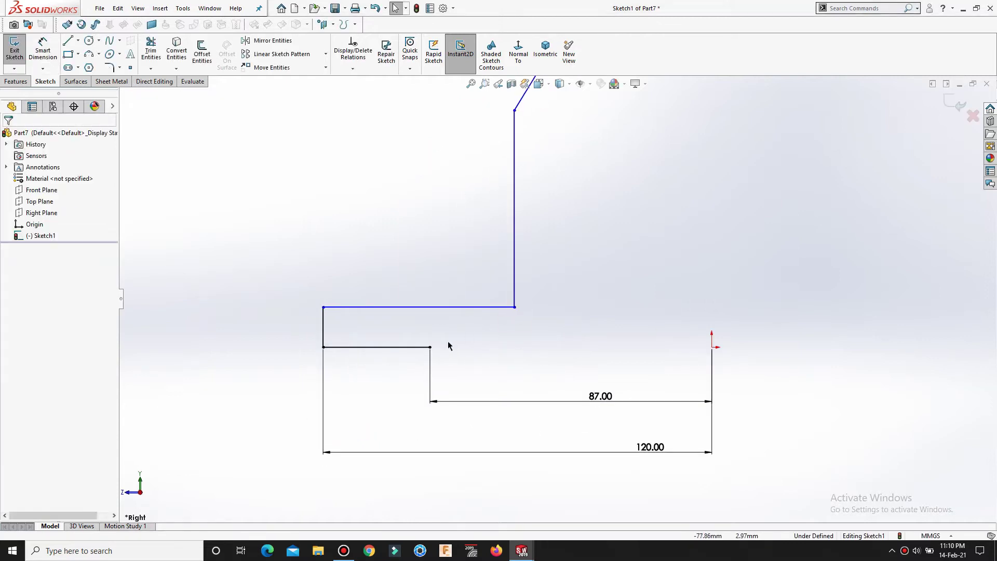
pyautogui.click(432, 350)
pyautogui.click(605, 360)
pyautogui.click(512, 294)
pyautogui.moveTo(473, 292); pyautogui.dragTo(444, 287)
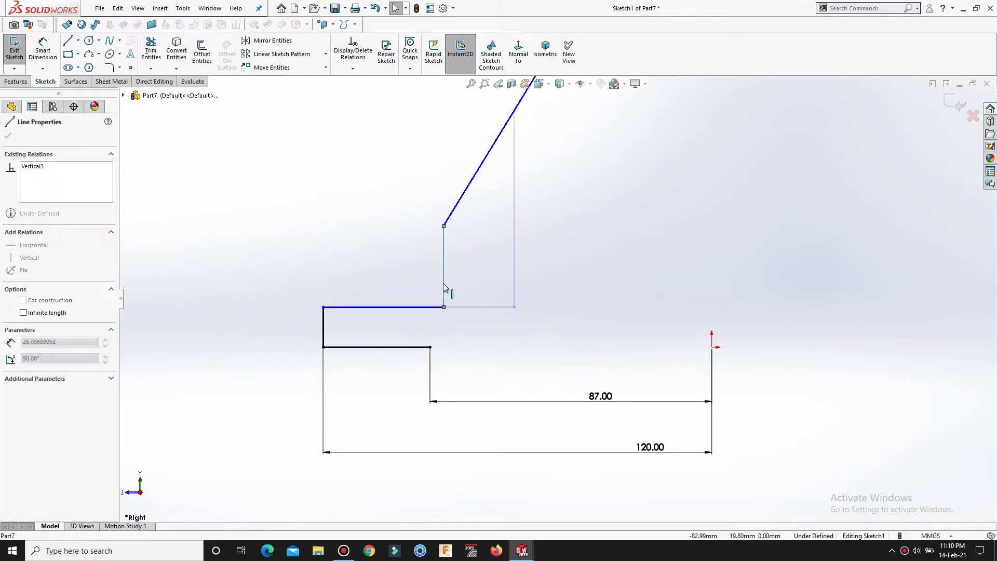
pyautogui.click(429, 347)
pyautogui.keyDown('ctrl'); pyautogui.click(711, 348); pyautogui.keyUp('ctrl')
pyautogui.click(658, 330)
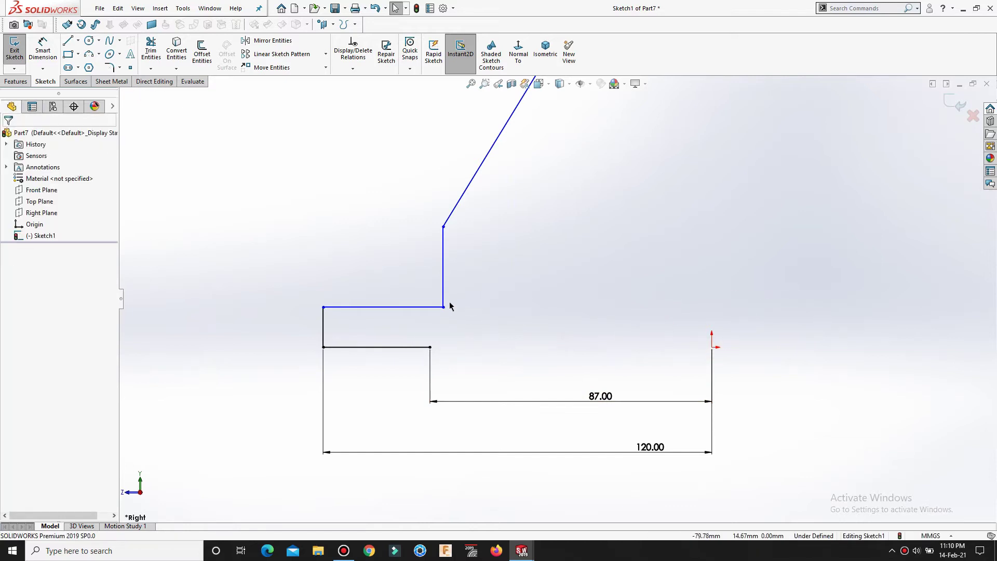
pyautogui.moveTo(442, 310); pyautogui.dragTo(419, 310)
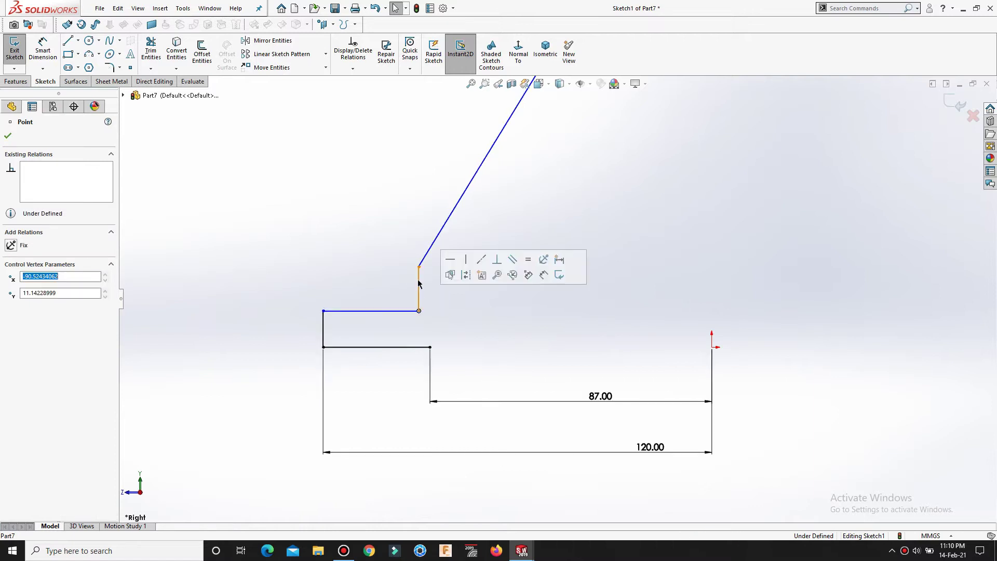
pyautogui.moveTo(419, 266); pyautogui.dragTo(422, 163)
pyautogui.scroll(3, 501, 247)
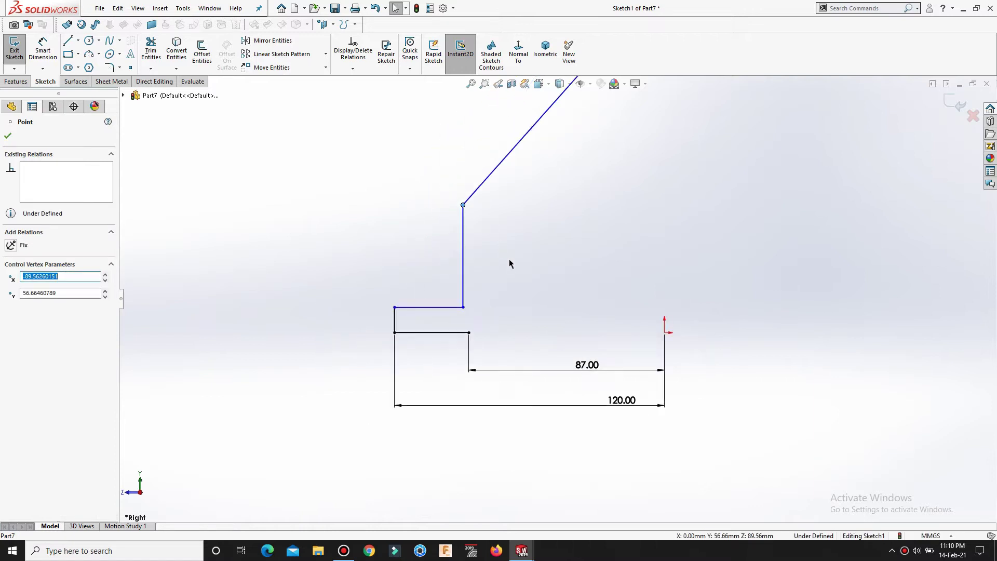
# Step: Dimension the flange thickness at its outer vertical edge as 8 mm
pyautogui.moveTo(389, 322); pyautogui.dragTo(387, 266, button='right')
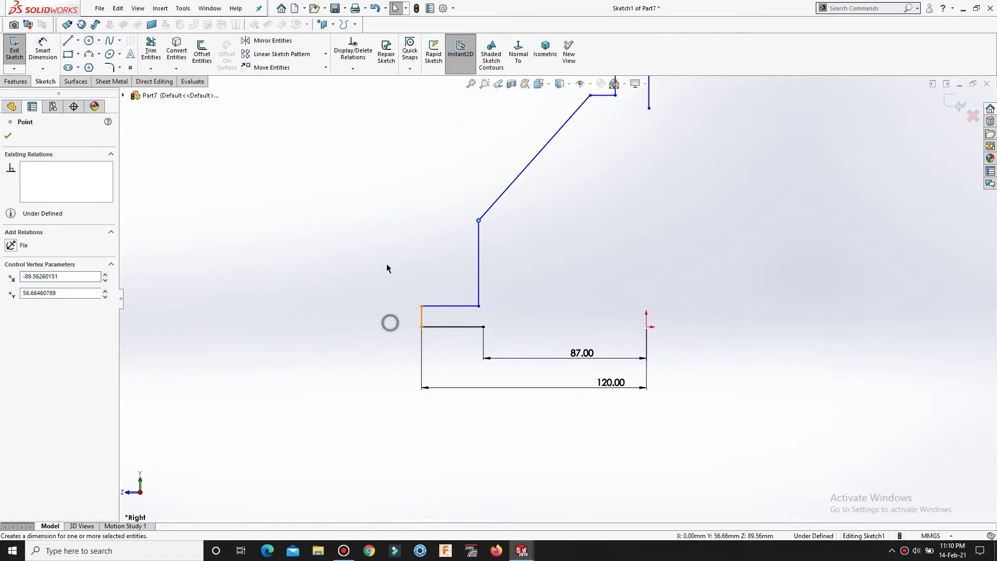
pyautogui.click(421, 318)
pyautogui.click(382, 315)
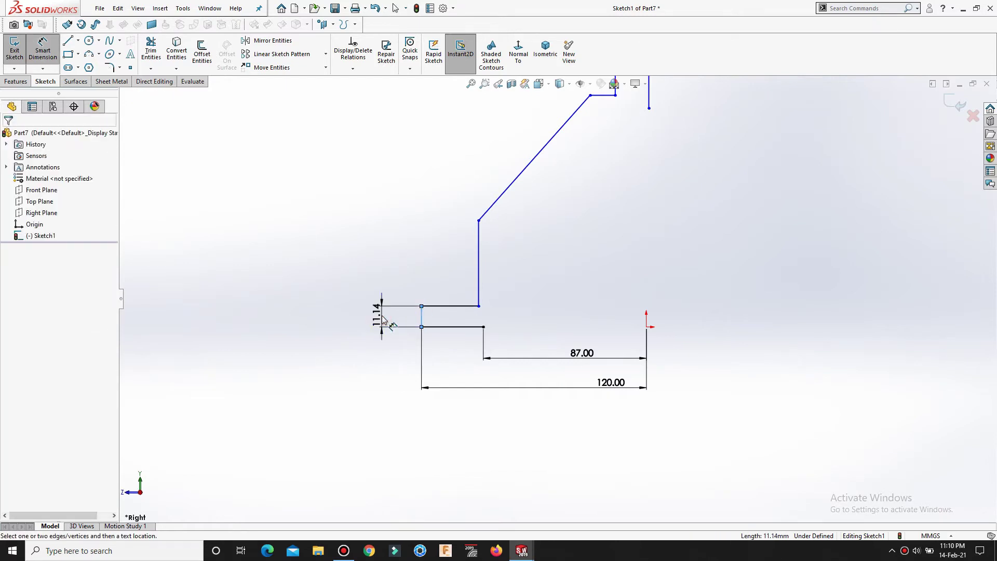
pyautogui.click(383, 319)
pyautogui.write('8')
pyautogui.press('Return')
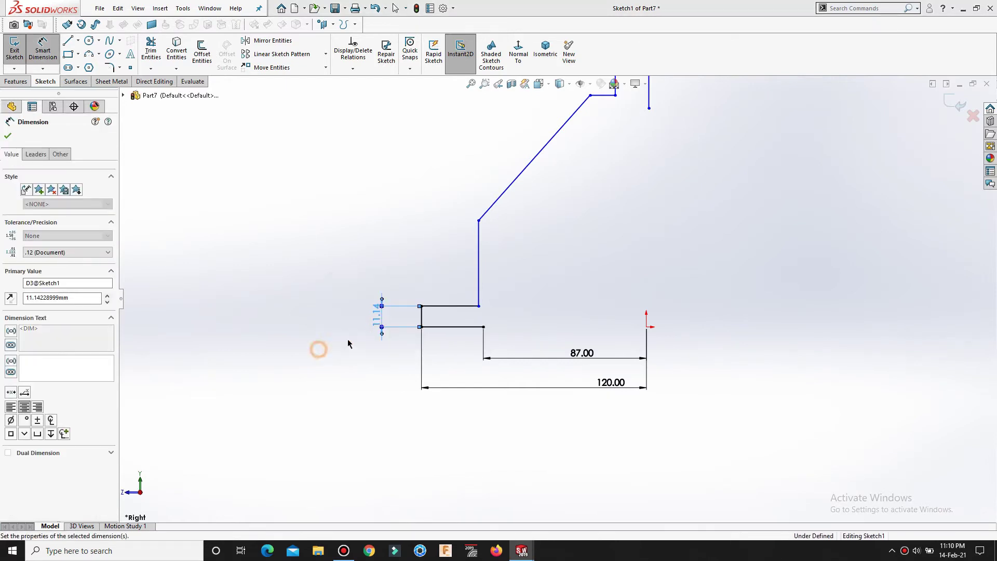
# Step: Dimension the vertical wall above the flange to a length of 56.8 mm
pyautogui.keyDown('ctrl'); pyautogui.moveTo(560, 264); pyautogui.dragTo(490, 310, button='middle'); pyautogui.keyUp('ctrl')
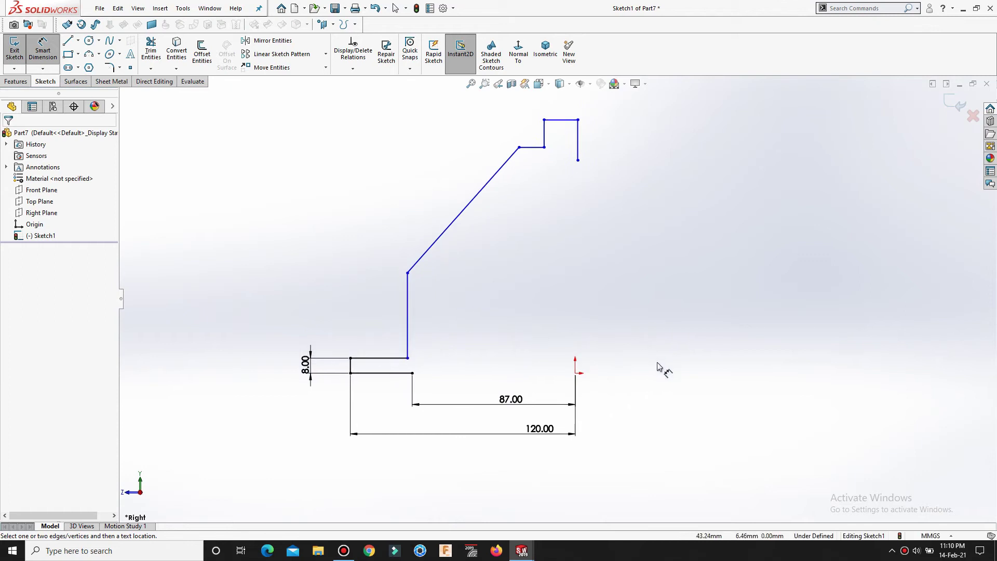
pyautogui.click(408, 323)
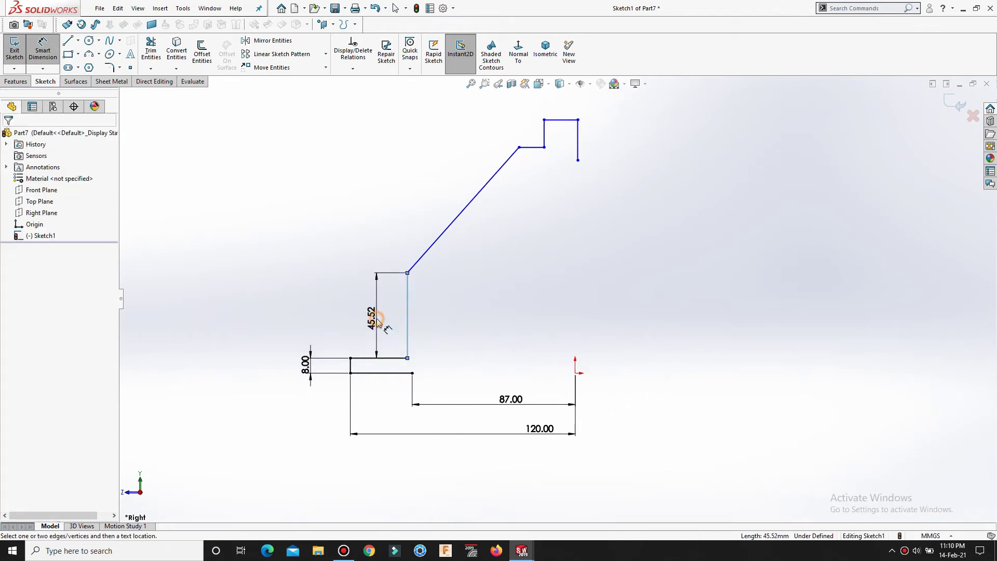
pyautogui.click(378, 320)
pyautogui.write('56.8')
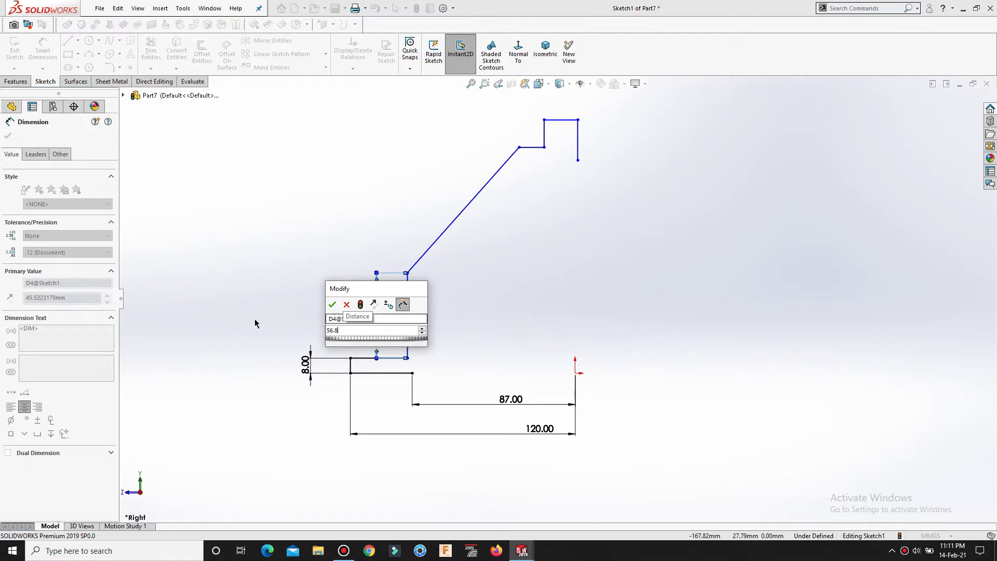
pyautogui.press('Return')
pyautogui.click(254, 319)
# Step: Sketch a vertical construction line about 104 mm long upward from the origin as the axis
pyautogui.scroll(-1, 529, 194)
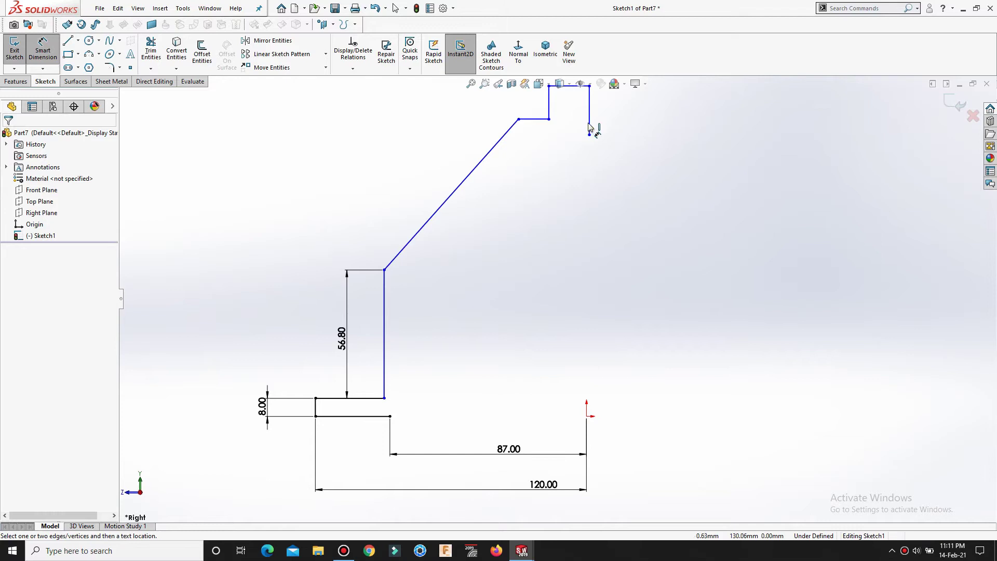
pyautogui.moveTo(635, 189); pyautogui.dragTo(535, 200, button='right')
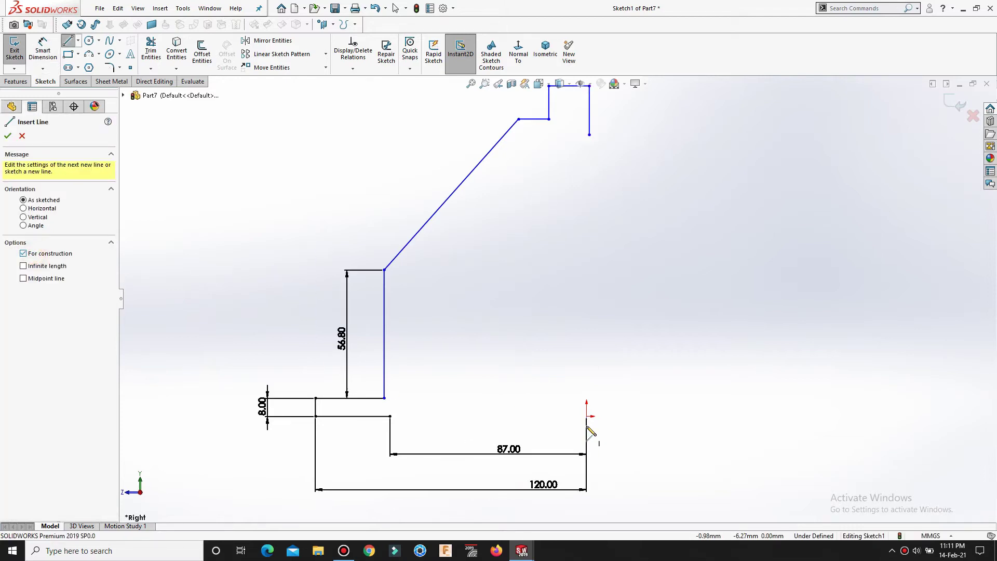
pyautogui.click(587, 416)
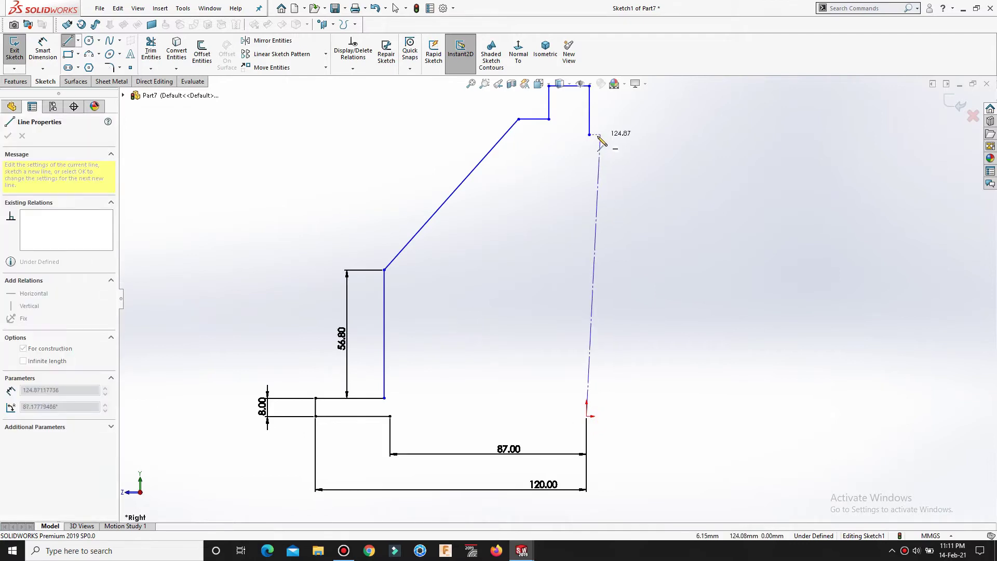
pyautogui.click(589, 183)
pyautogui.rightClick(590, 182)
pyautogui.click(610, 190)
# Step: Reposition the slope's upper end to about 50 mm from the axis, and shift both vertical hub lines to the flange side of the axis
pyautogui.keyDown('ctrl'); pyautogui.moveTo(565, 178); pyautogui.dragTo(560, 230, button='middle'); pyautogui.keyUp('ctrl')
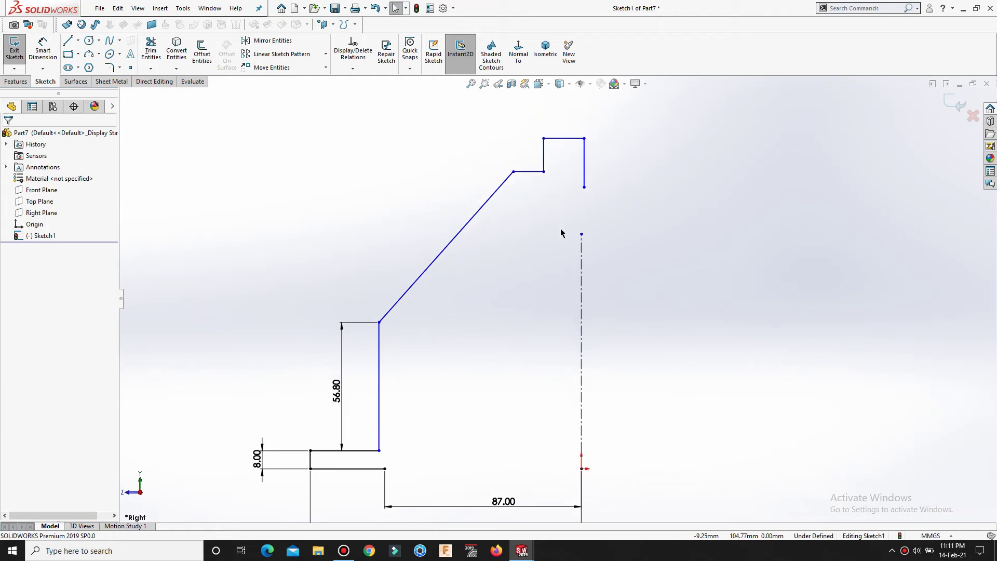
pyautogui.moveTo(507, 177)
pyautogui.mouseDown()
pyautogui.moveTo(468, 180)
pyautogui.moveTo(469, 190)
pyautogui.mouseUp()
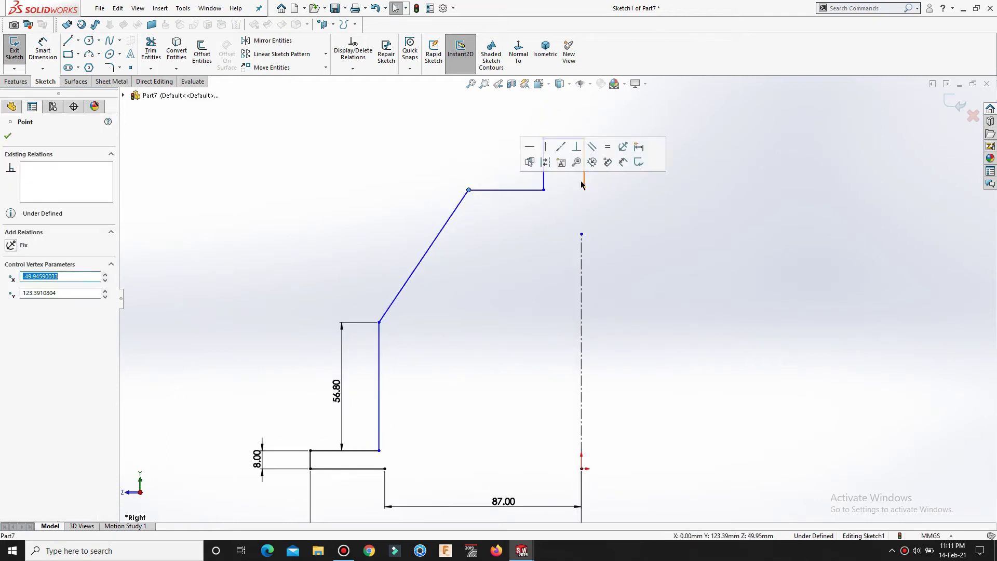
pyautogui.moveTo(543, 182); pyautogui.dragTo(523, 184)
pyautogui.moveTo(584, 179); pyautogui.dragTo(562, 185)
pyautogui.click(649, 232)
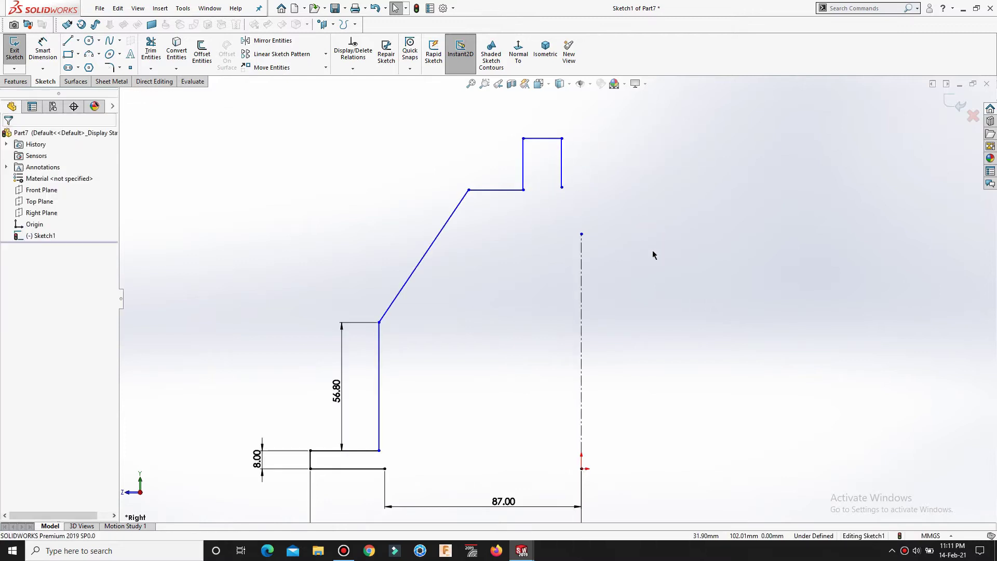
# Step: Dimension the upper end of the sloped line to the construction line at 50 mm
pyautogui.press('s')
pyautogui.click(683, 271)
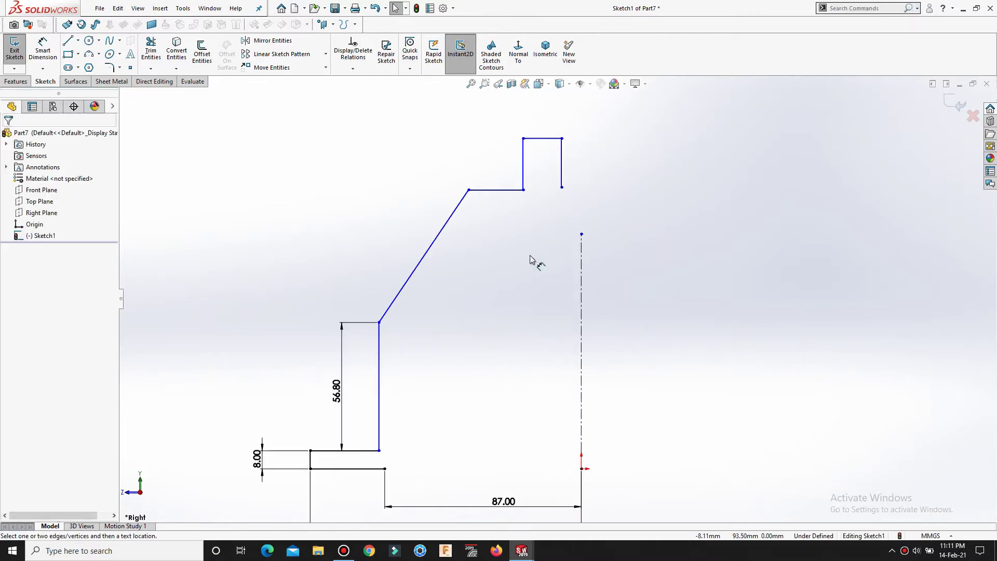
pyautogui.click(470, 191)
pyautogui.click(581, 254)
pyautogui.click(523, 483)
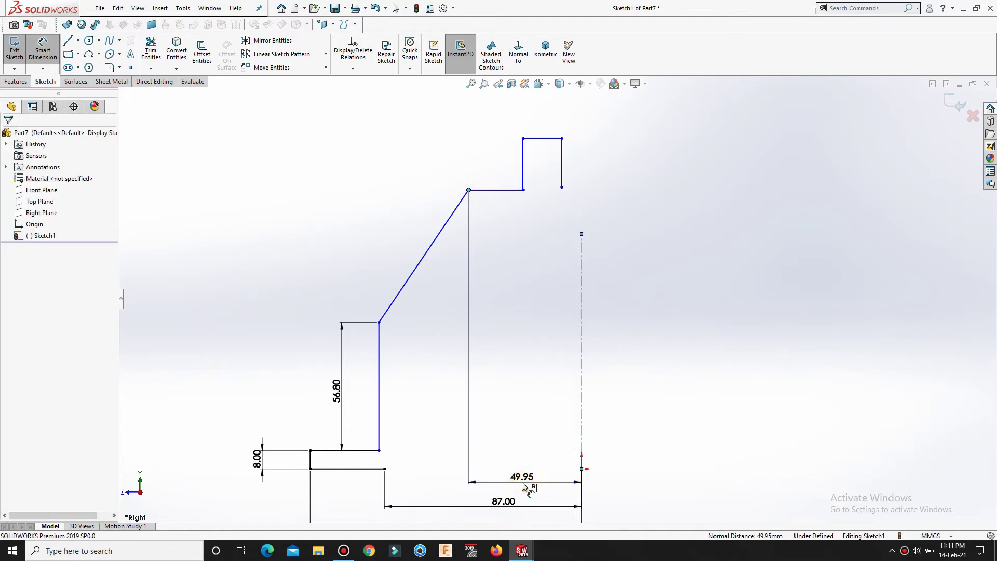
pyautogui.write('50')
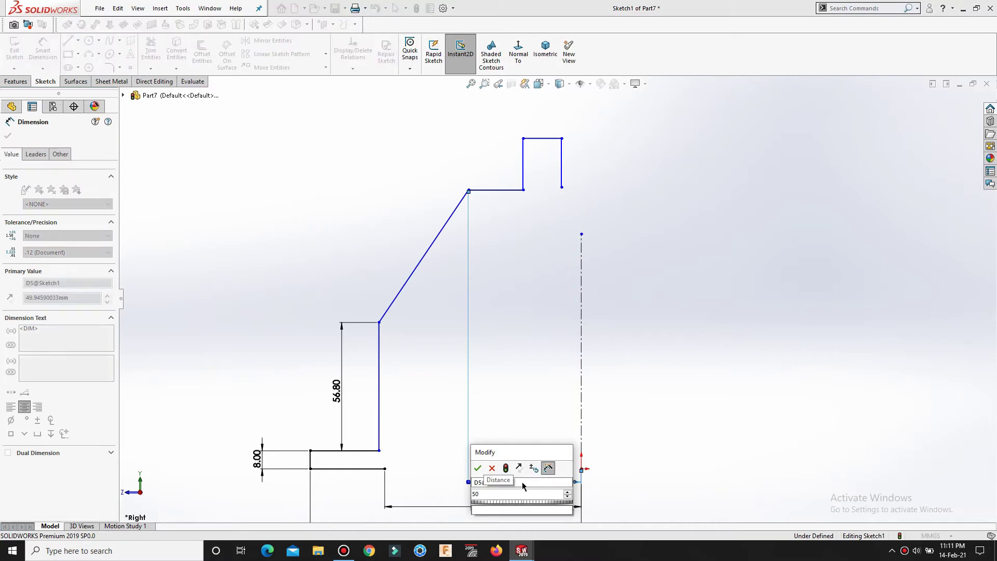
pyautogui.press('Return')
# Step: Dimension the outer vertical hub line to the construction axis at 40 mm
pyautogui.click(522, 181)
pyautogui.click(581, 262)
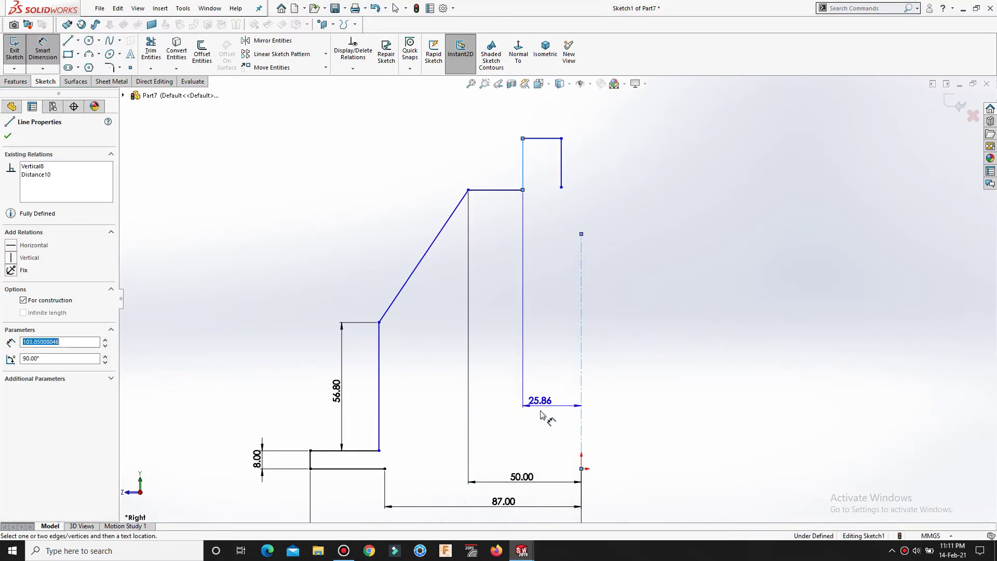
pyautogui.click(542, 451)
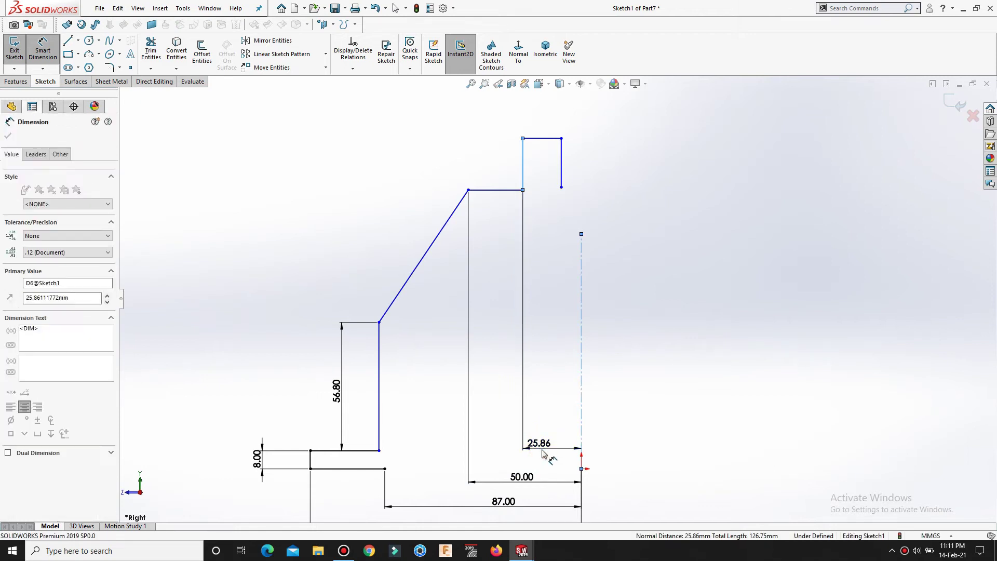
pyautogui.write('40')
pyautogui.press('Return')
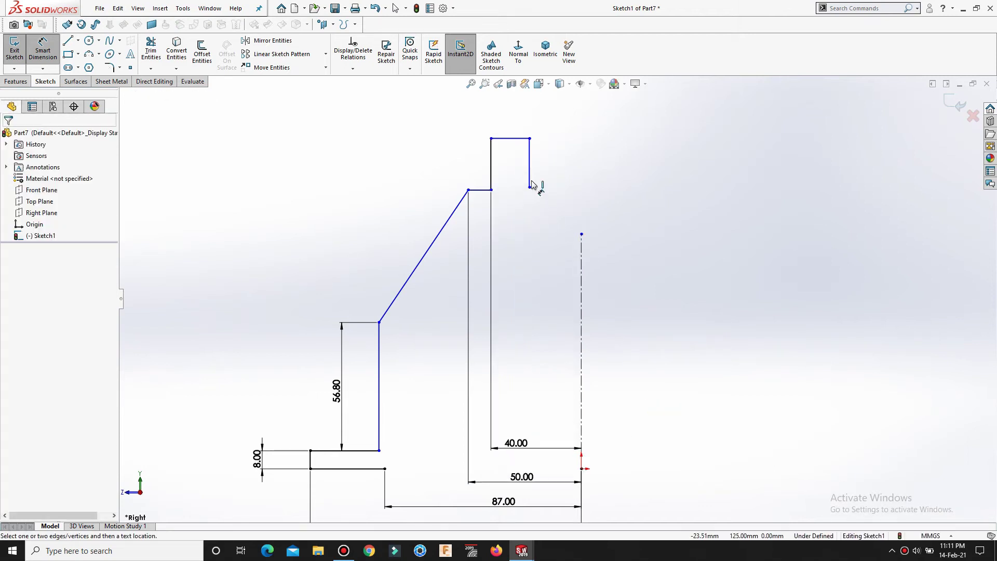
# Step: Dimension the inner vertical hub line to the construction axis at 25 mm
pyautogui.click(529, 173)
pyautogui.click(582, 273)
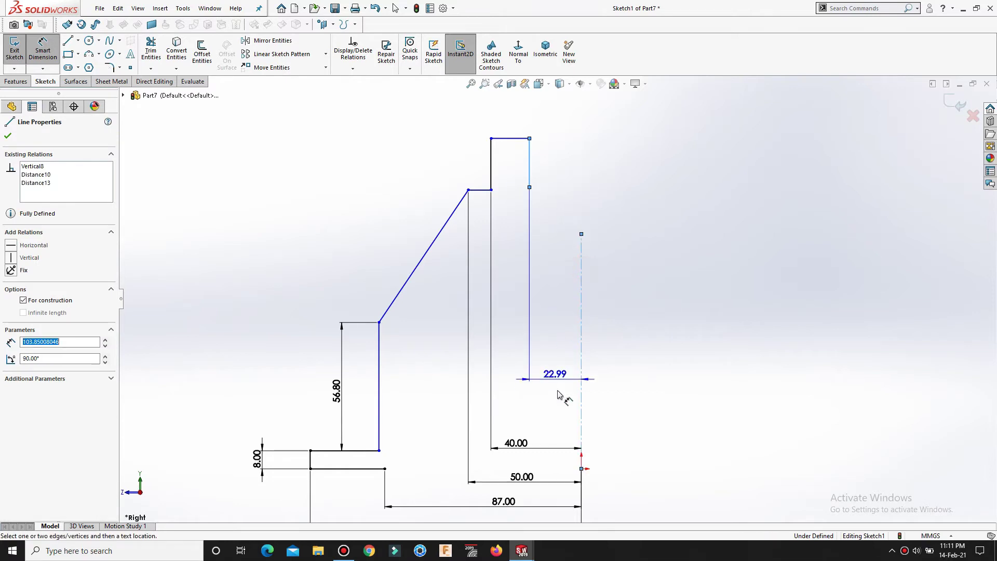
pyautogui.click(560, 411)
pyautogui.write('25')
pyautogui.press('Return')
pyautogui.click(653, 398)
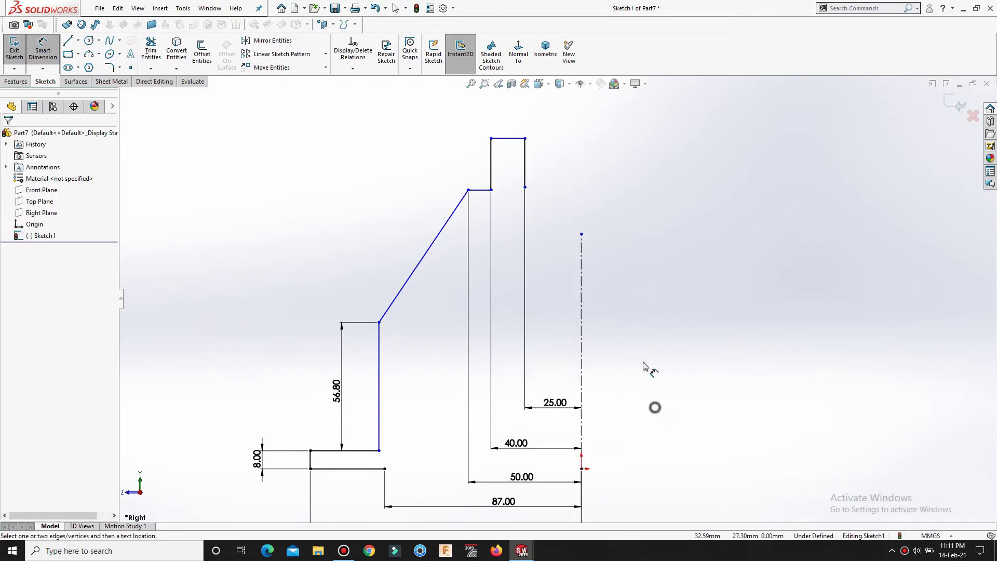
pyautogui.press('Escape')
# Step: Dimension the hub's top line to the origin at a height of 118 mm
pyautogui.scroll(-1, 402, 289)
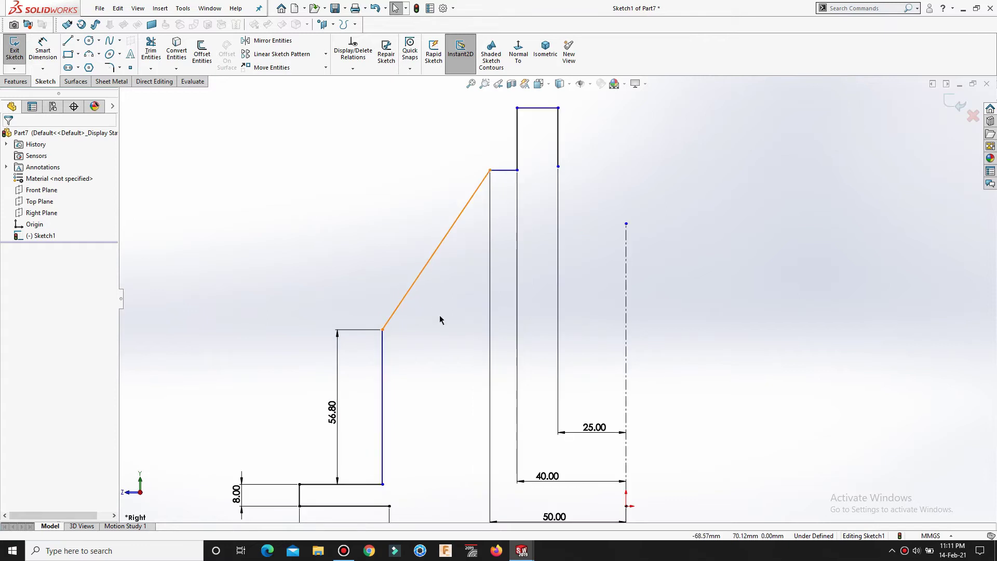
pyautogui.scroll(1, 361, 374)
pyautogui.moveTo(351, 353); pyautogui.dragTo(342, 273, button='right')
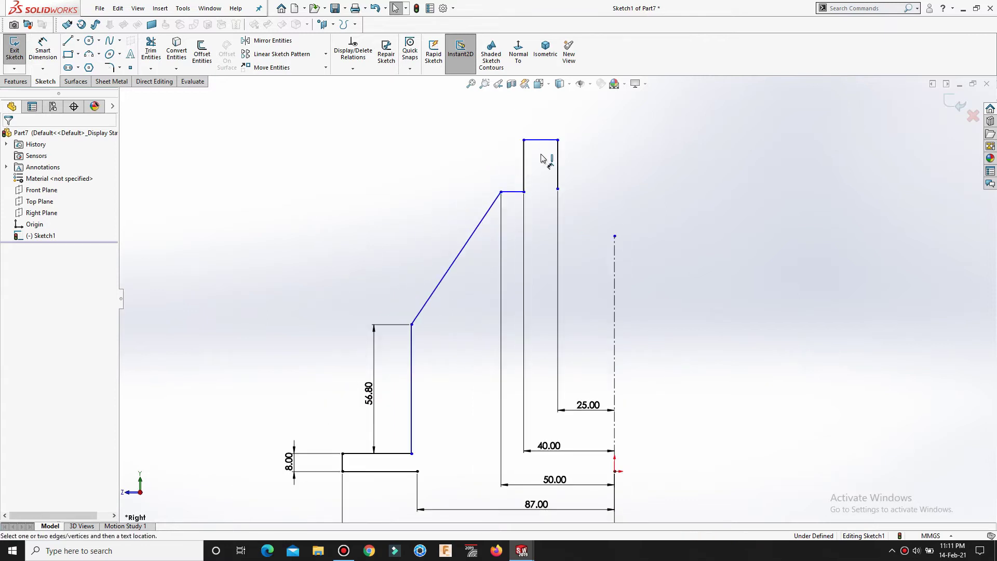
pyautogui.click(548, 140)
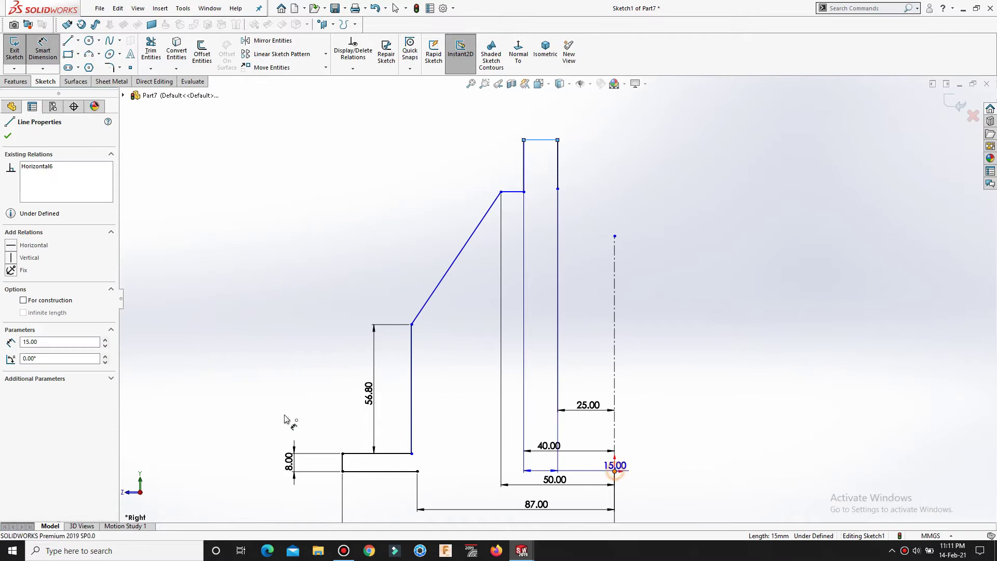
pyautogui.click(615, 470)
pyautogui.click(211, 384)
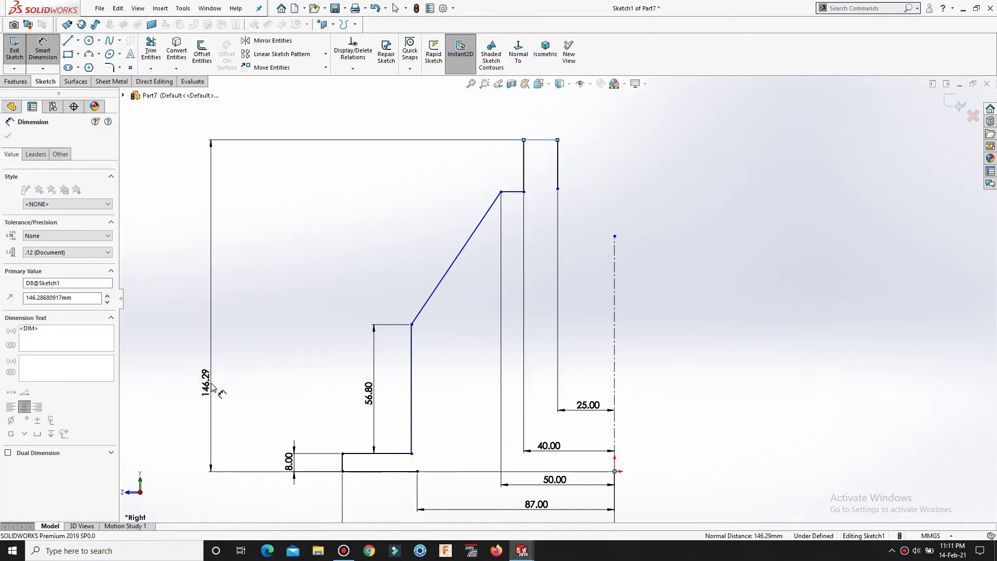
pyautogui.write('118')
pyautogui.press('Return')
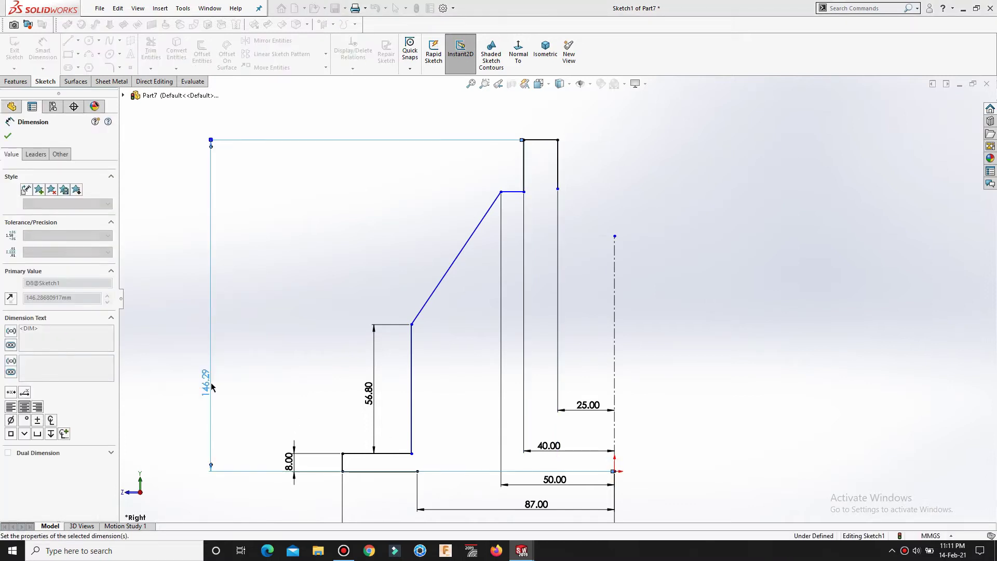
pyautogui.click(712, 317)
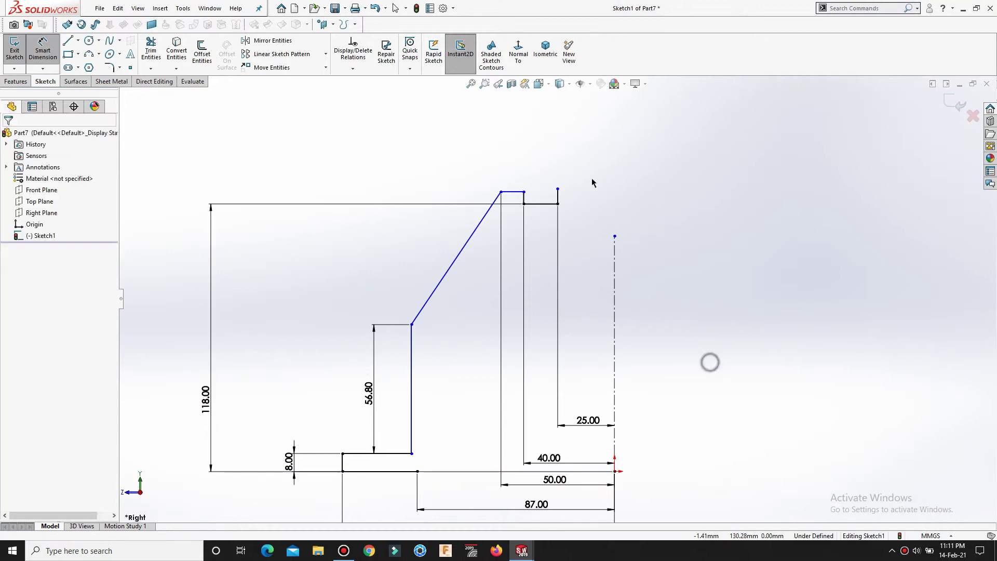
# Step: Lower the short horizontal ledge below the hub's top line, and pull the inner hub line's free end down to about 11 mm below the top
pyautogui.moveTo(510, 196); pyautogui.dragTo(515, 222)
pyautogui.moveTo(558, 190); pyautogui.dragTo(560, 234)
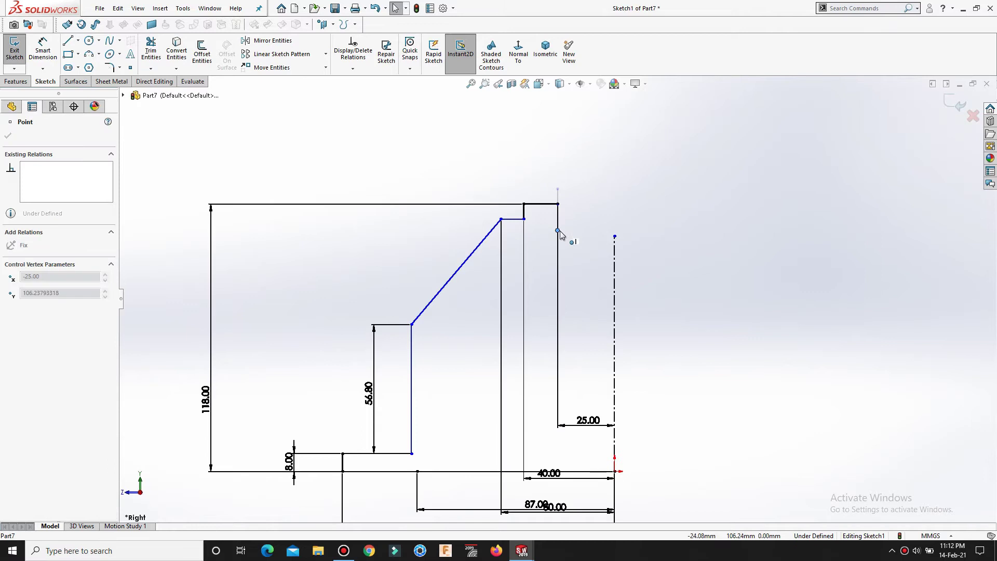
pyautogui.click(787, 325)
# Step: Try offsetting only the vertical wall line outward by 2 mm, and undo the offset
pyautogui.scroll(-2, 437, 452)
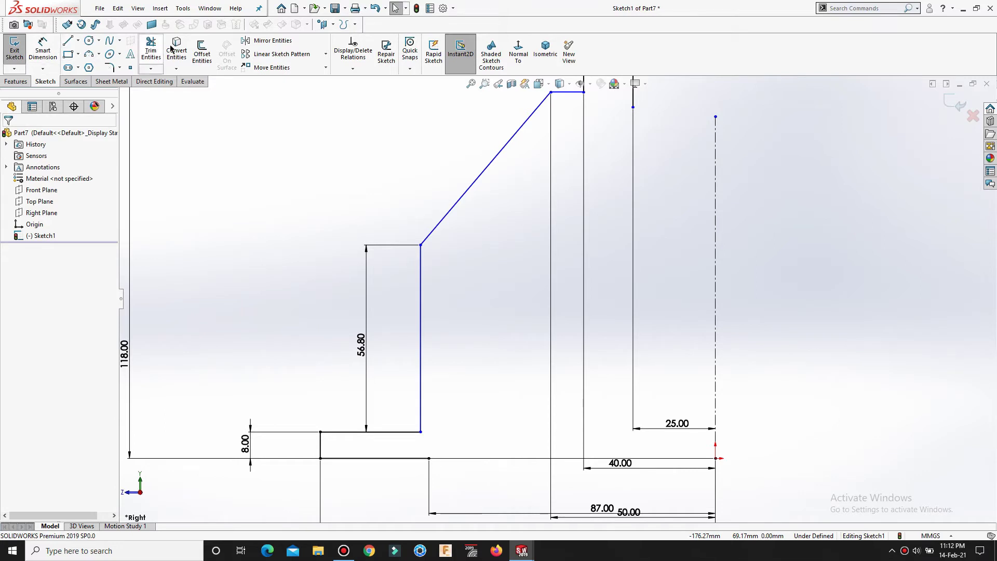
pyautogui.click(202, 52)
pyautogui.click(421, 341)
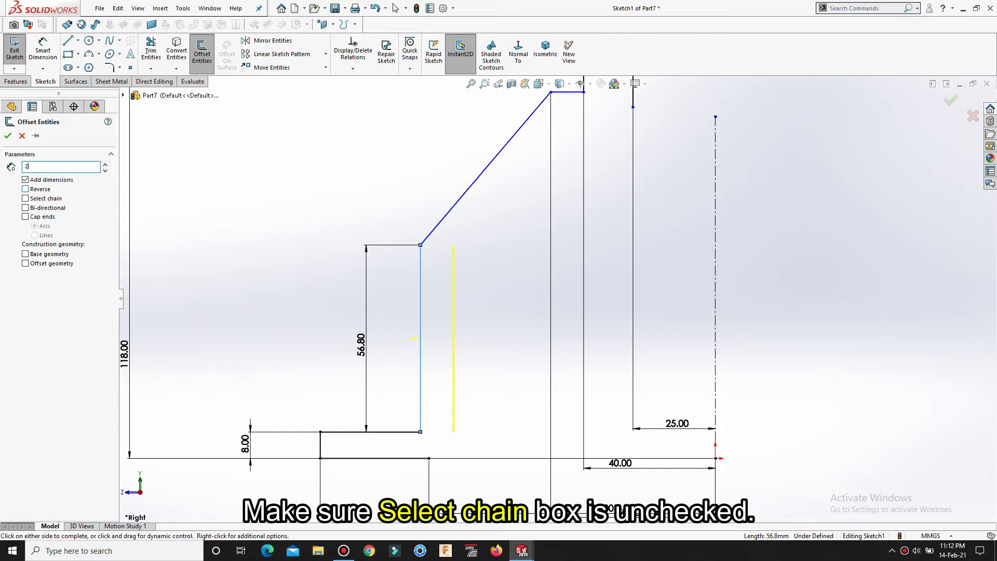
pyautogui.click(200, 186)
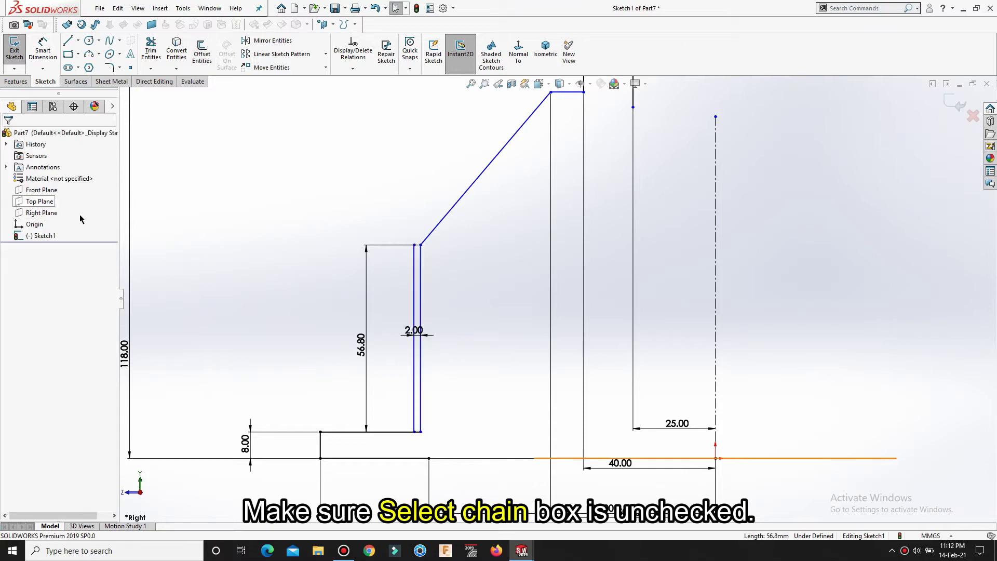
pyautogui.hotkey('ctrl', 'z')
pyautogui.click(223, 157)
# Step: Offset the vertical wall, sloped line and short horizontal ledge 2 mm toward the axis, with chain selection off
pyautogui.click(199, 61)
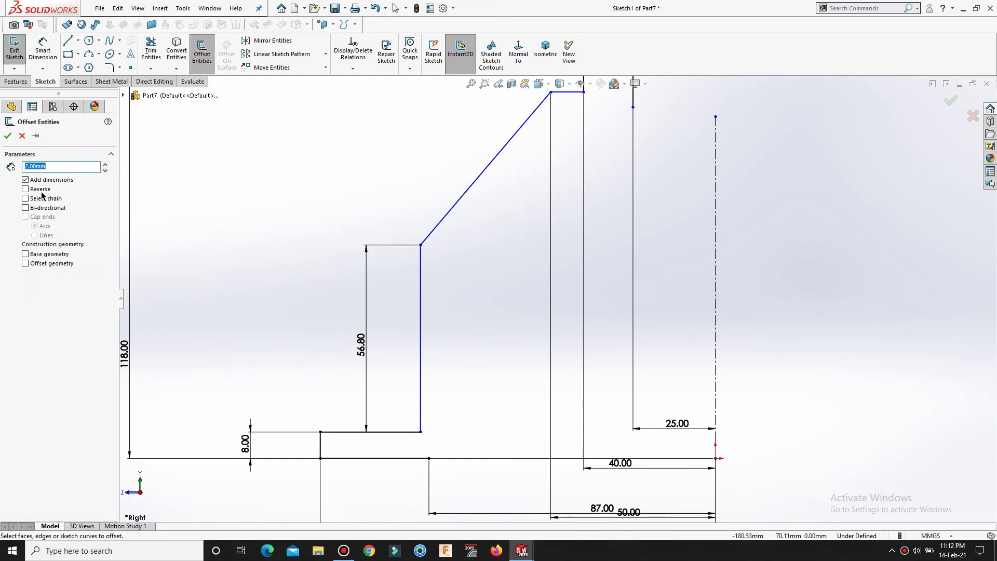
pyautogui.click(422, 284)
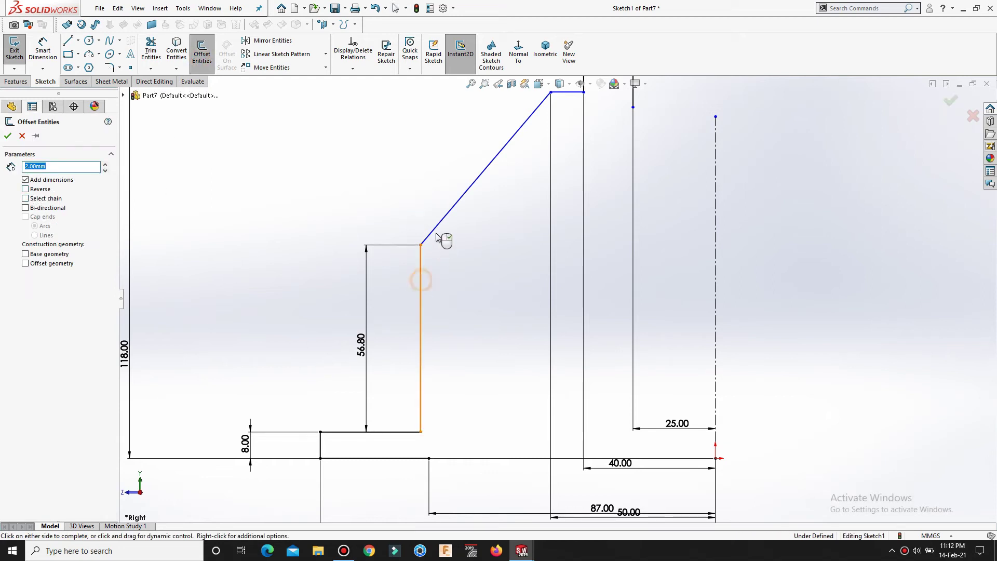
pyautogui.click(434, 228)
pyautogui.click(571, 97)
pyautogui.click(9, 136)
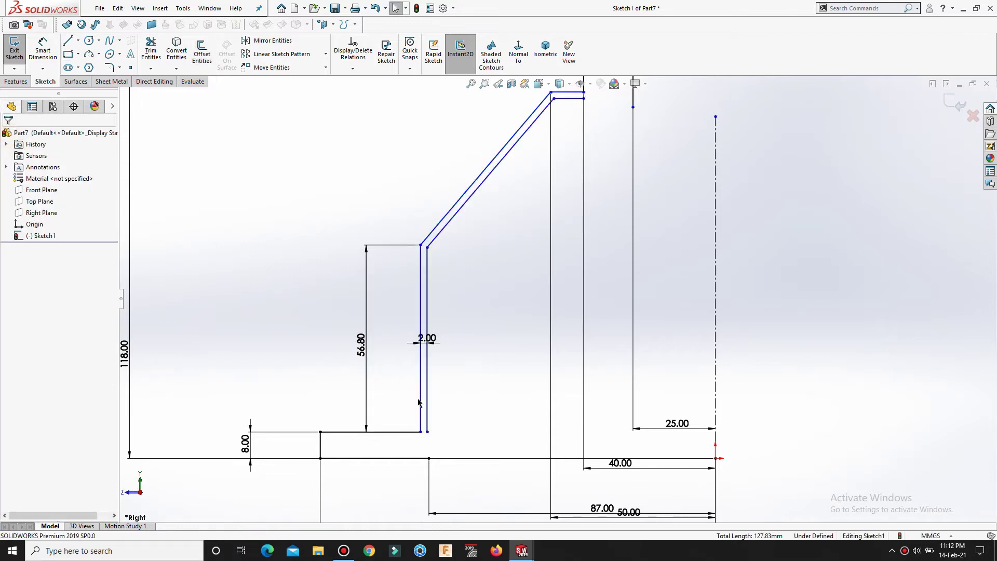
# Step: Add a vertical relation between the inner wall line's lower end and the inner end of the flange's bottom line
pyautogui.scroll(-2, 425, 457)
pyautogui.click(428, 420)
pyautogui.click(430, 458)
pyautogui.keyDown('ctrl'); pyautogui.click(428, 420); pyautogui.keyUp('ctrl')
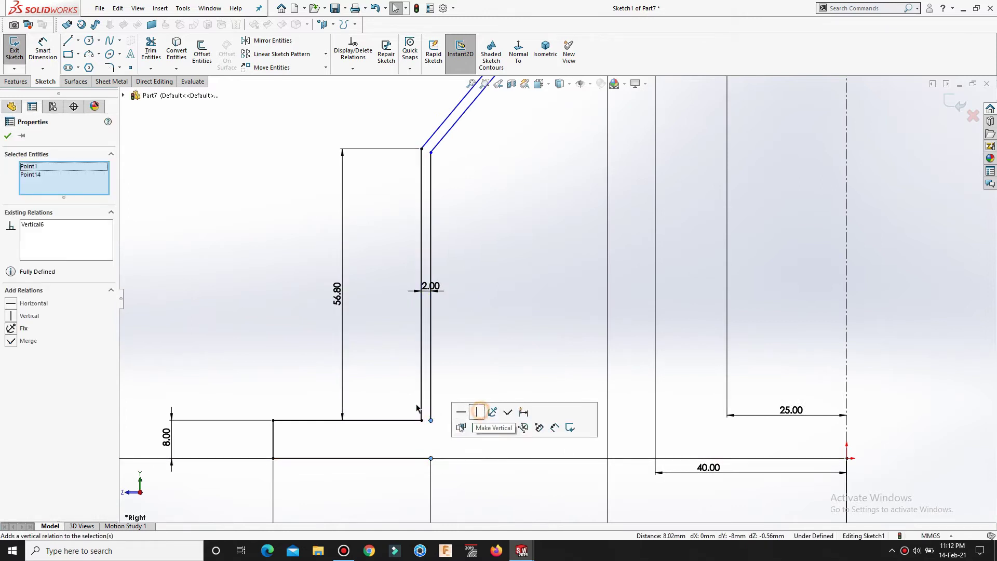
pyautogui.click(478, 414)
pyautogui.click(224, 345)
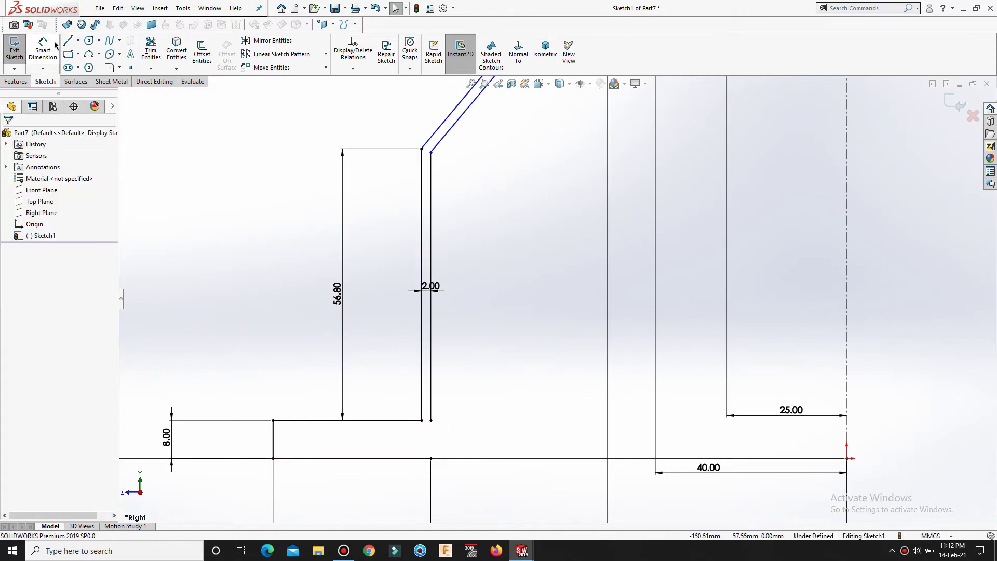
# Step: Draw an 8 mm vertical line closing the gap between the inner wall's lower end and the flange's bottom line
pyautogui.click(430, 420)
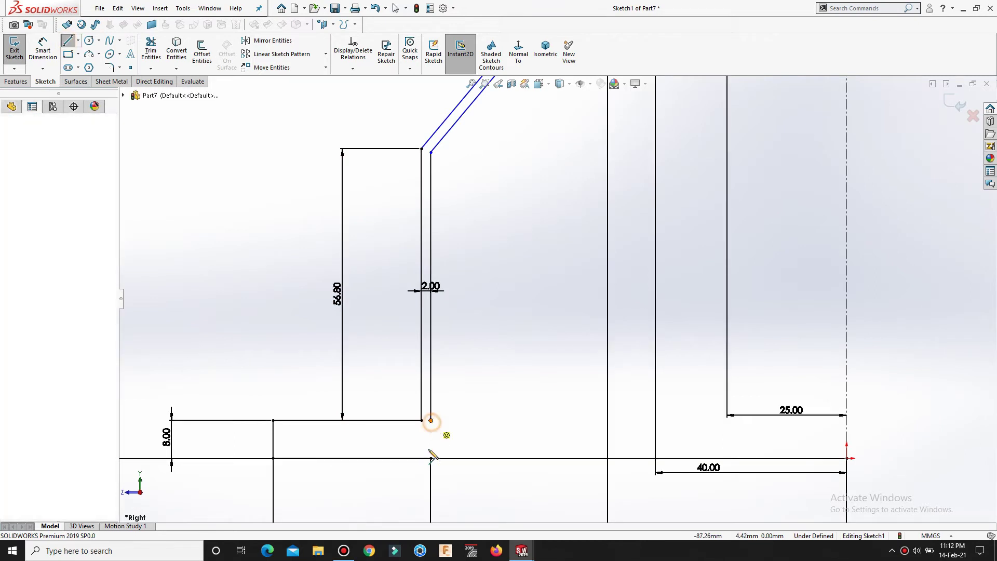
pyautogui.click(431, 458)
pyautogui.rightClick(432, 458)
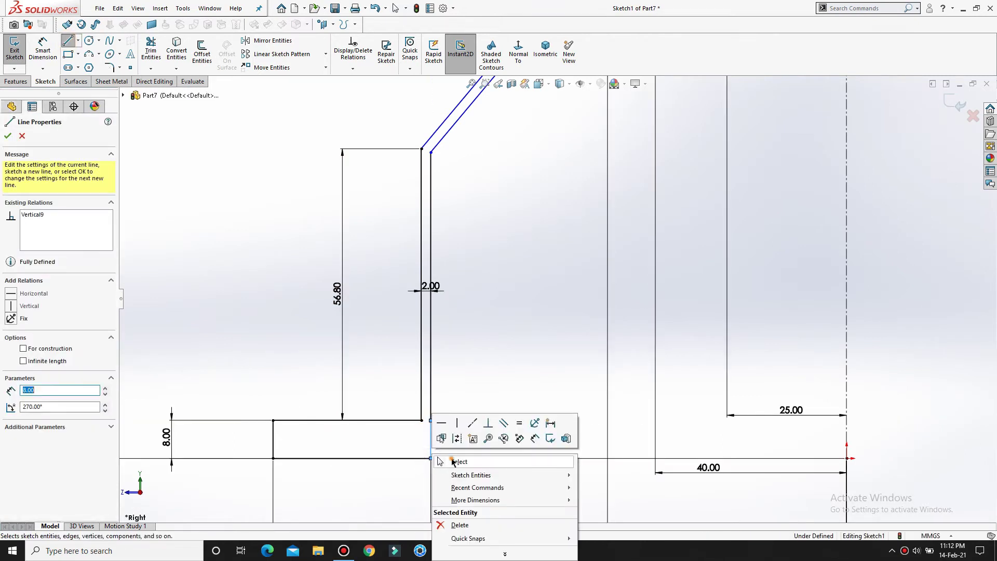
pyautogui.click(457, 461)
# Step: Dimension the length of the inner vertical hub line at 6 mm
pyautogui.scroll(4, 487, 372)
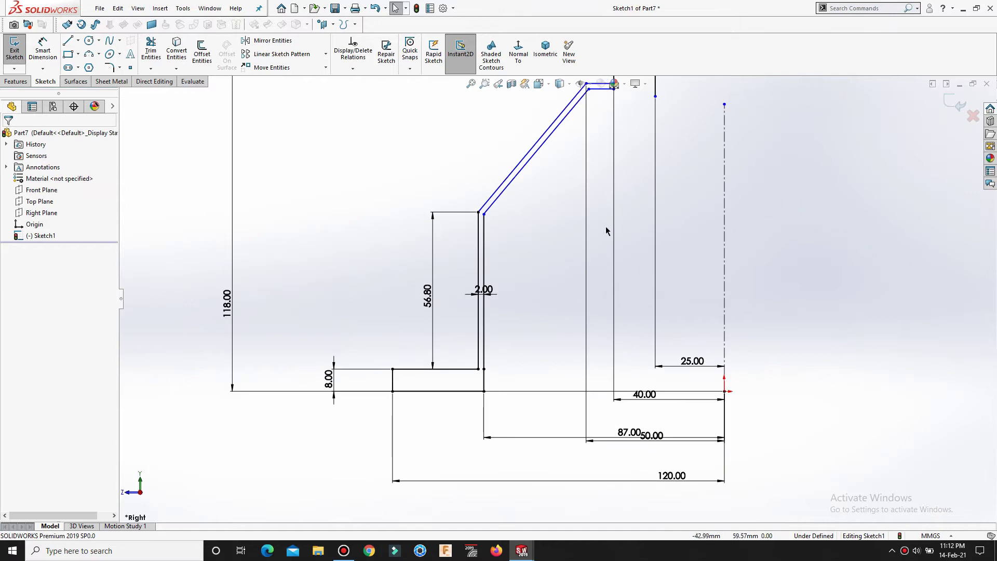
pyautogui.keyDown('ctrl'); pyautogui.moveTo(545, 316); pyautogui.dragTo(572, 359, button='middle'); pyautogui.keyUp('ctrl')
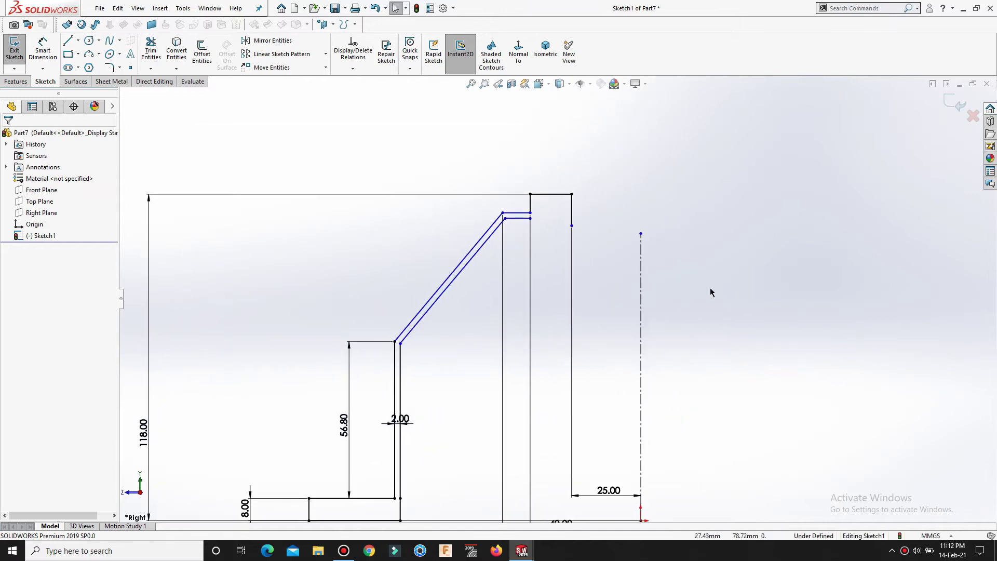
pyautogui.moveTo(705, 253); pyautogui.dragTo(685, 182, button='right')
pyautogui.click(574, 217)
pyautogui.click(596, 213)
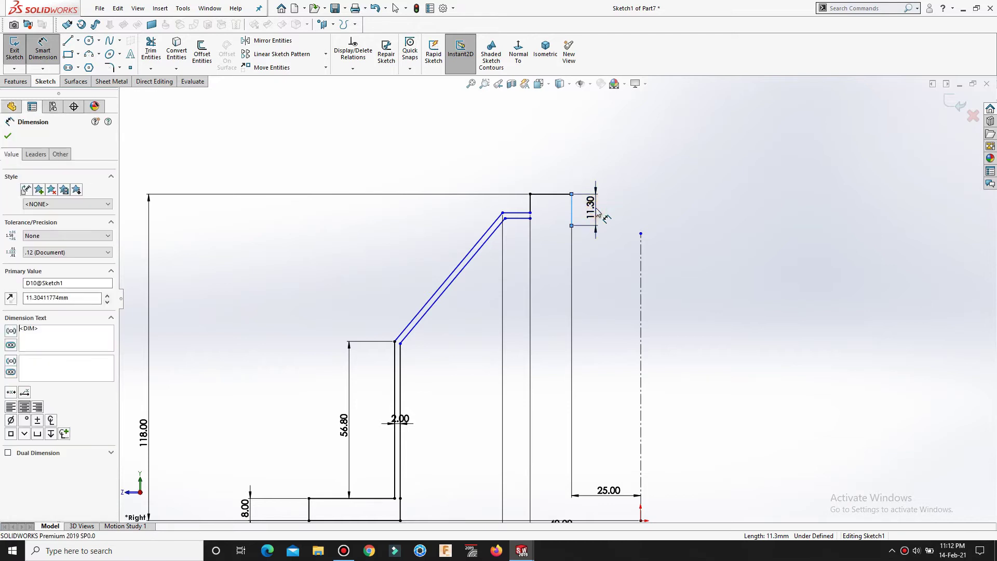
pyautogui.write('6')
pyautogui.press('Return')
pyautogui.click(725, 290)
pyautogui.moveTo(738, 326); pyautogui.dragTo(724, 227, button='right')
# Step: Draw a 15 mm horizontal line from the offset ledge's inner end toward the axis, ending directly below the inner hub line
pyautogui.press('s')
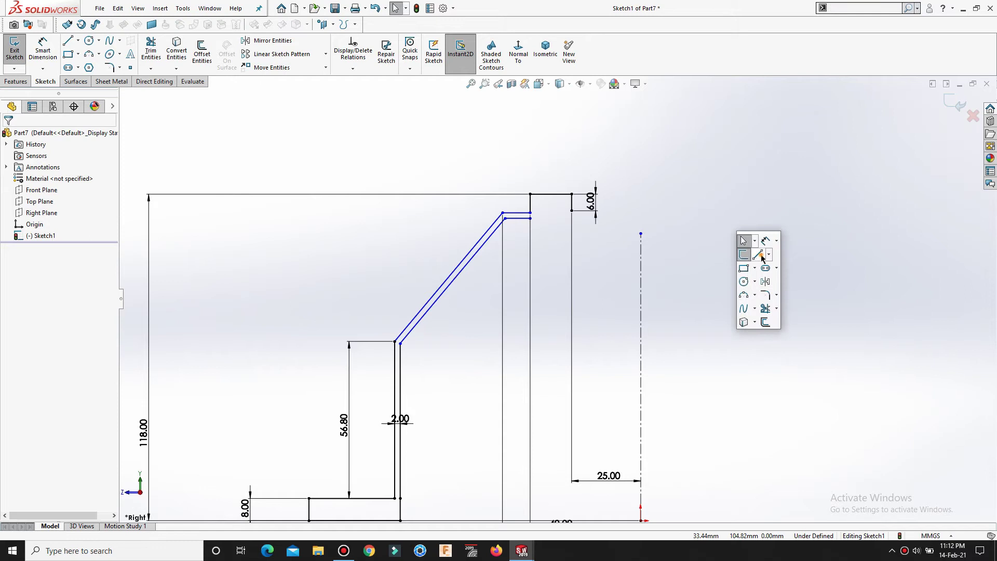
pyautogui.click(758, 254)
pyautogui.scroll(-2, 540, 208)
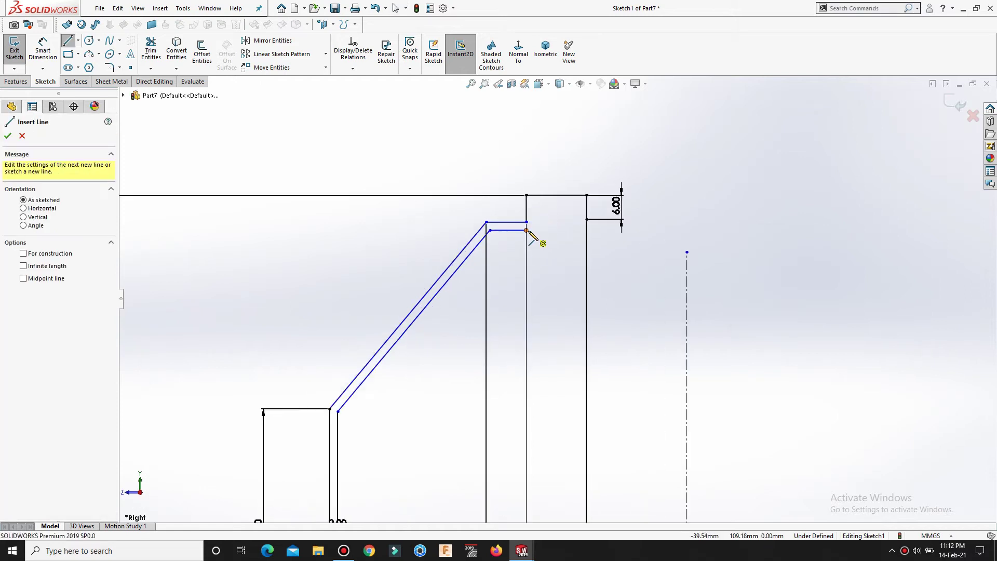
pyautogui.click(527, 231)
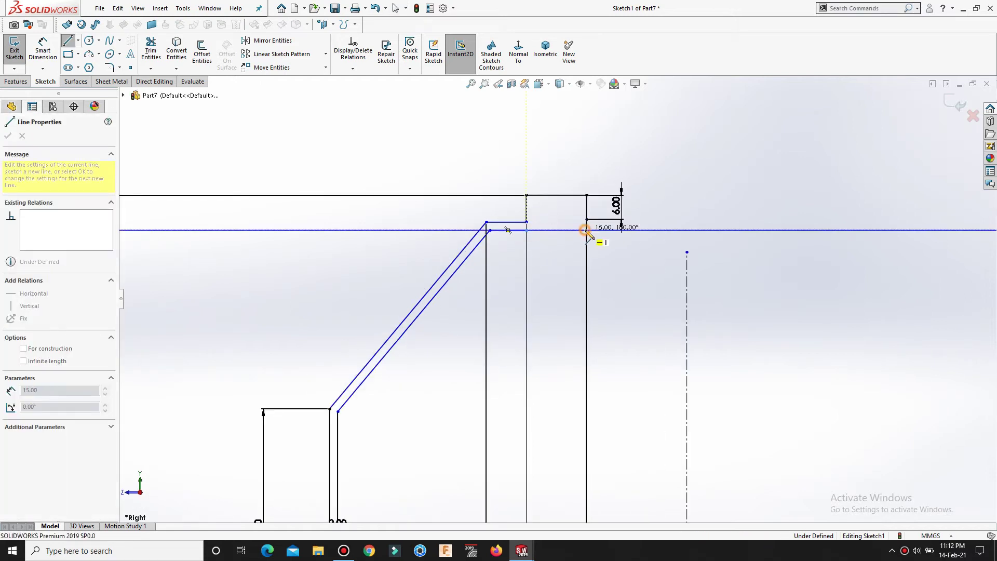
pyautogui.click(586, 230)
pyautogui.press('Escape')
pyautogui.scroll(-2, 621, 231)
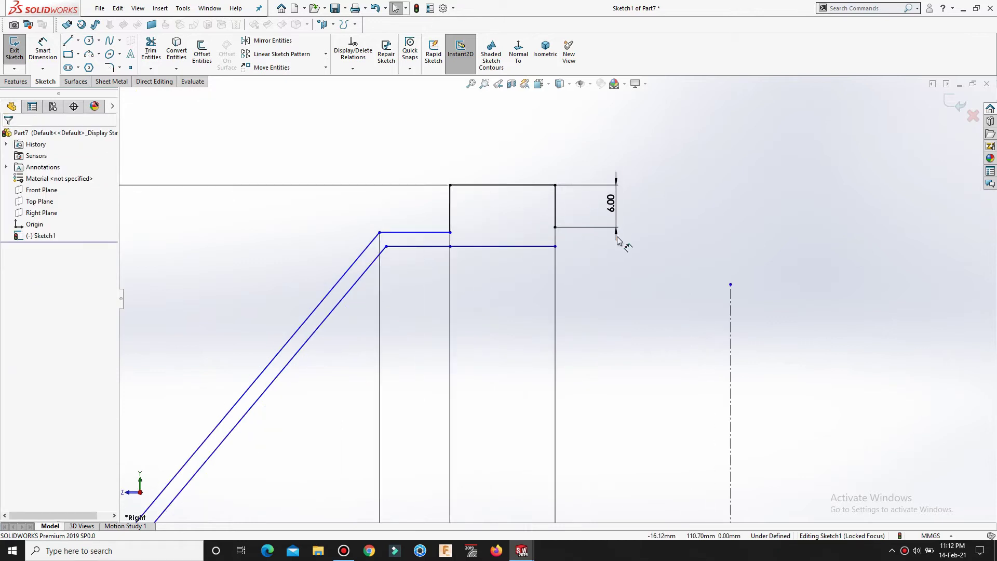
# Step: Delete the 6 mm dimension and extend the inner hub line's free end down to the new horizontal line's end
pyautogui.click(617, 234)
pyautogui.press('Delete')
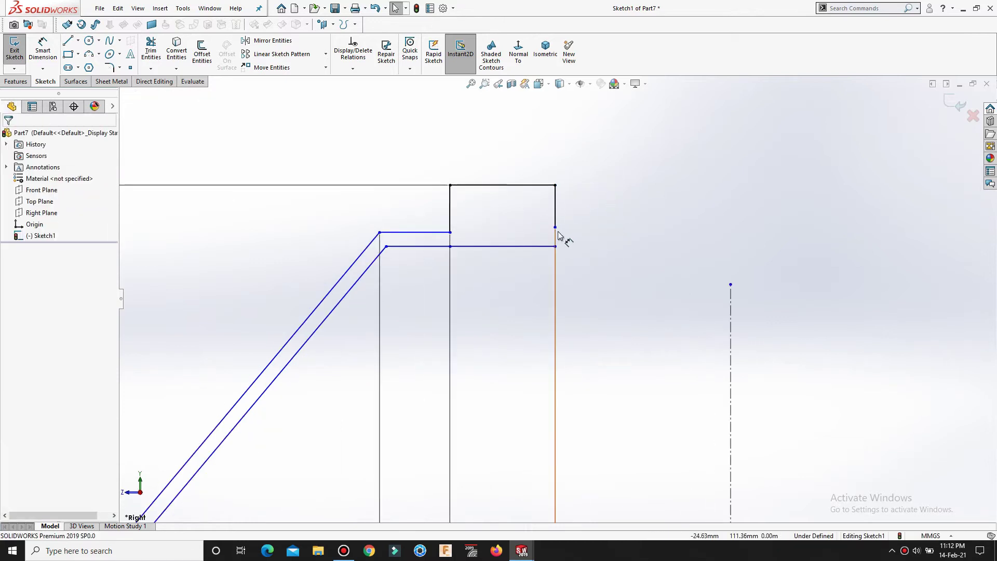
pyautogui.click(558, 248)
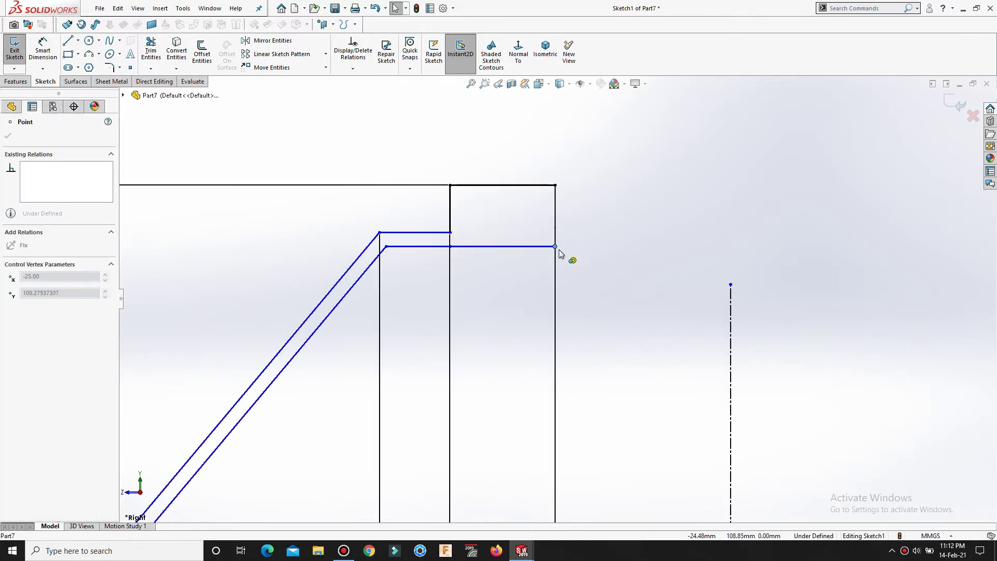
pyautogui.click(588, 294)
pyautogui.scroll(1, 675, 291)
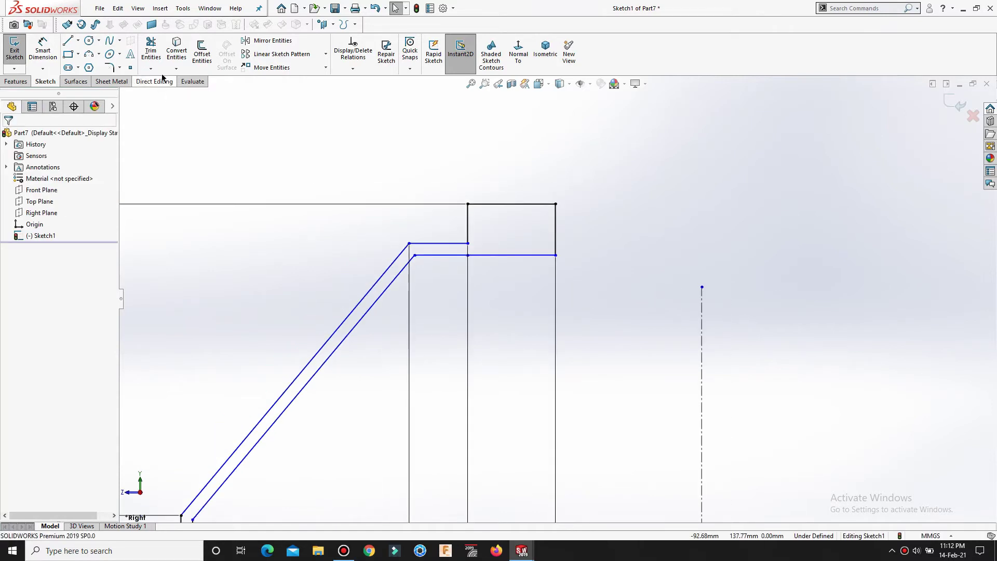
# Step: Add an angle-distance sketch chamfer of 4 mm at 45° to the hub's top inner corner
pyautogui.click(119, 68)
pyautogui.click(133, 95)
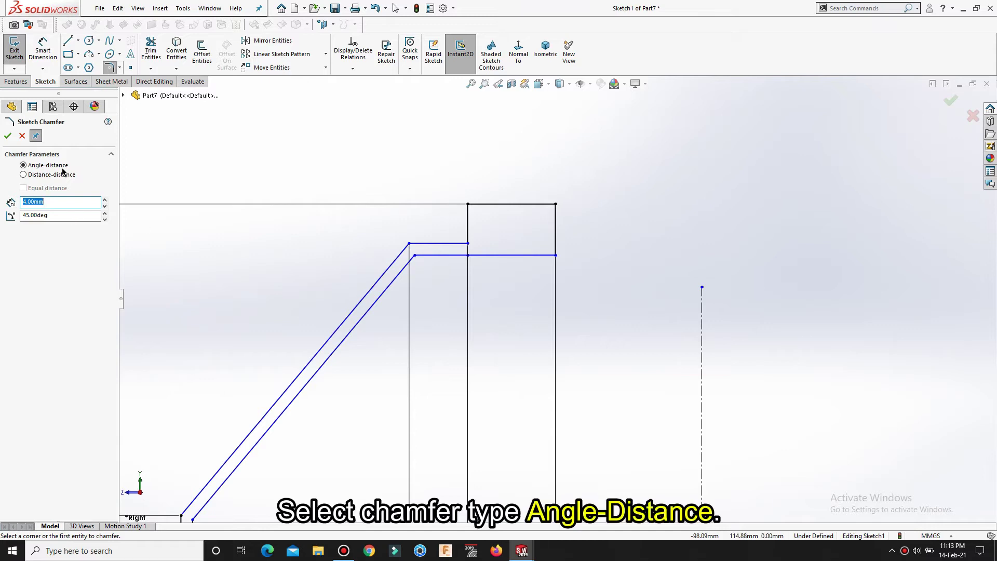
pyautogui.click(556, 204)
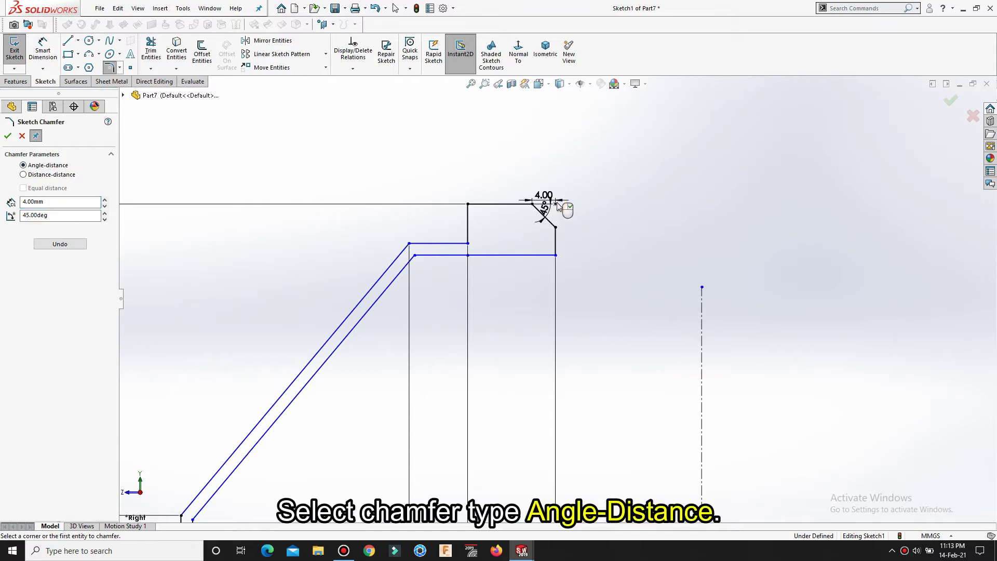
pyautogui.scroll(-1, 576, 109)
pyautogui.press('Escape')
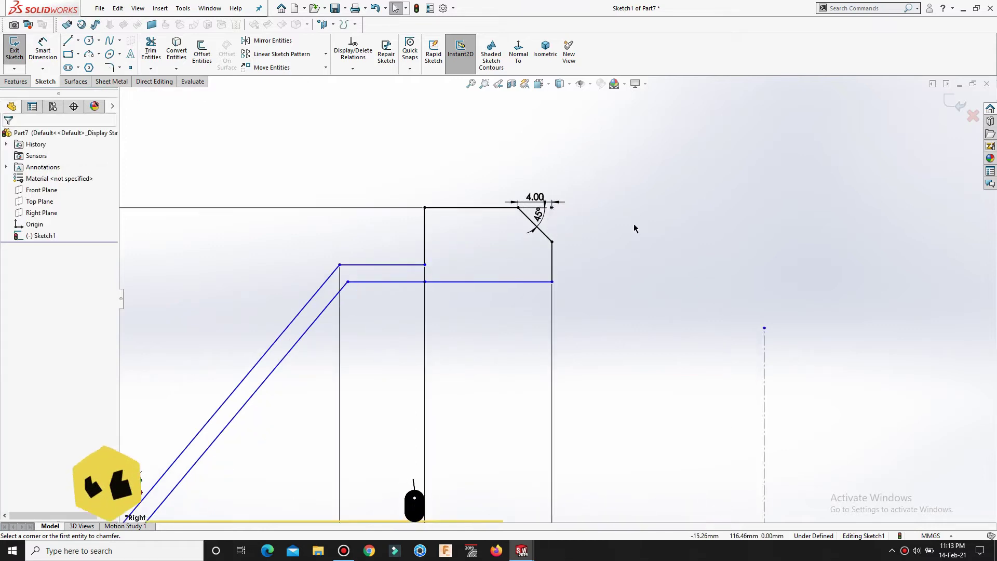
# Step: Dimension the short vertical hub line below the chamfer at 6 mm and leave the dimension tool
pyautogui.scroll(2, 581, 309)
pyautogui.moveTo(581, 308); pyautogui.dragTo(571, 287, button='right')
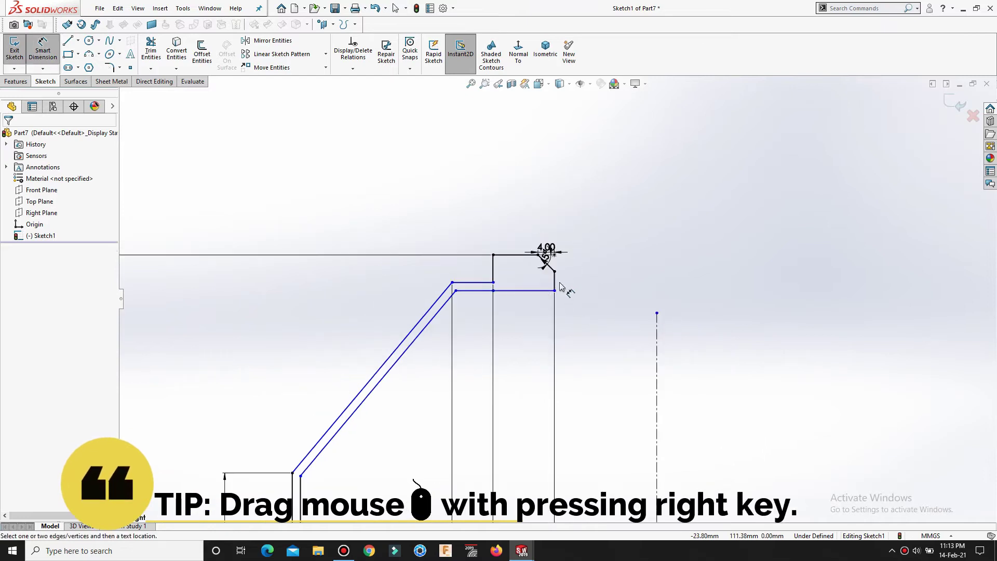
pyautogui.click(571, 285)
pyautogui.click(571, 281)
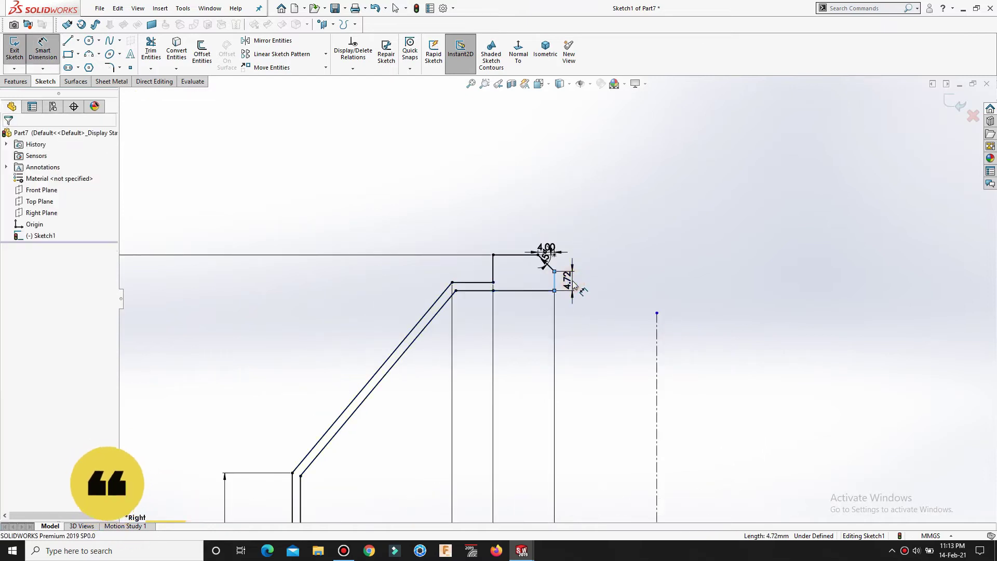
pyautogui.write('6')
pyautogui.press('Return')
pyautogui.click(694, 285)
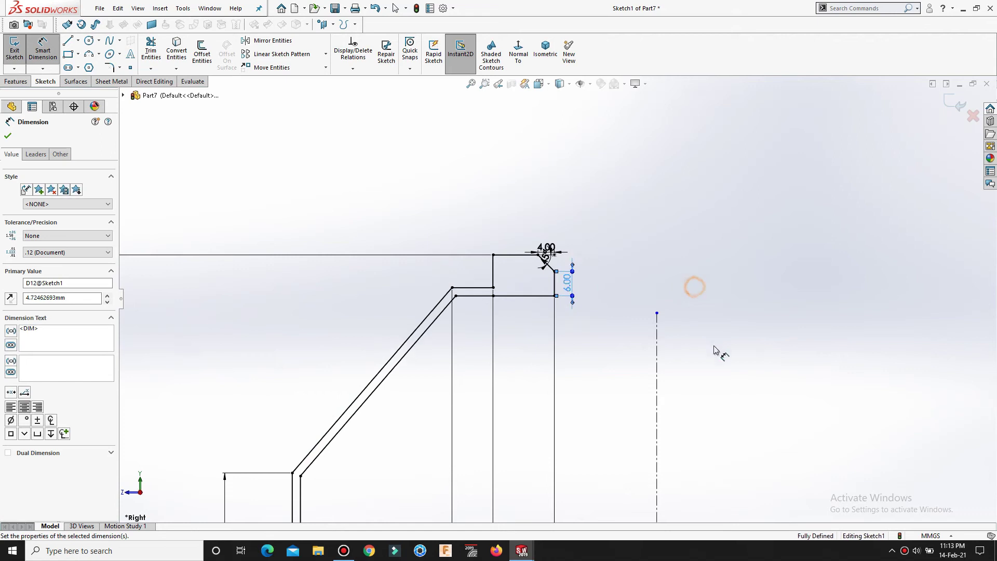
pyautogui.moveTo(712, 336); pyautogui.dragTo(691, 261, button='right')
pyautogui.scroll(6, 687, 269)
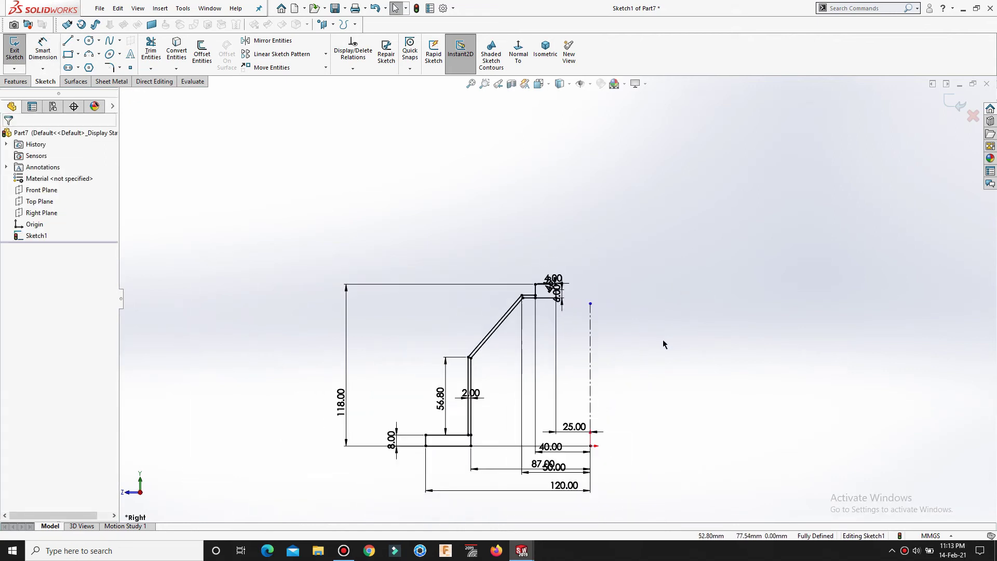
# Step: Exit the profile sketch and revolve it 360° about its vertical centerline as a blind revolved boss
pyautogui.scroll(-2, 663, 342)
pyautogui.click(951, 105)
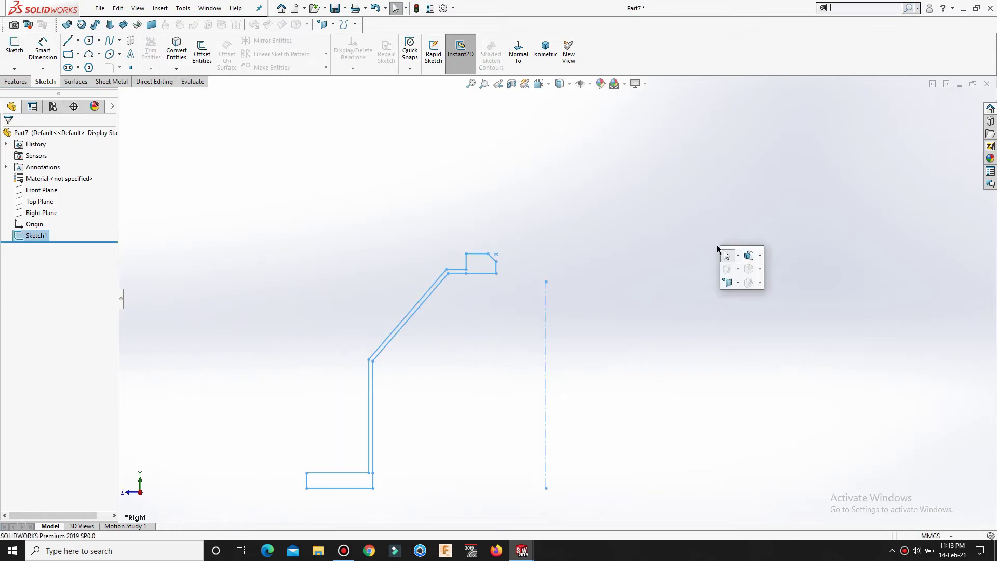
pyautogui.press('Escape')
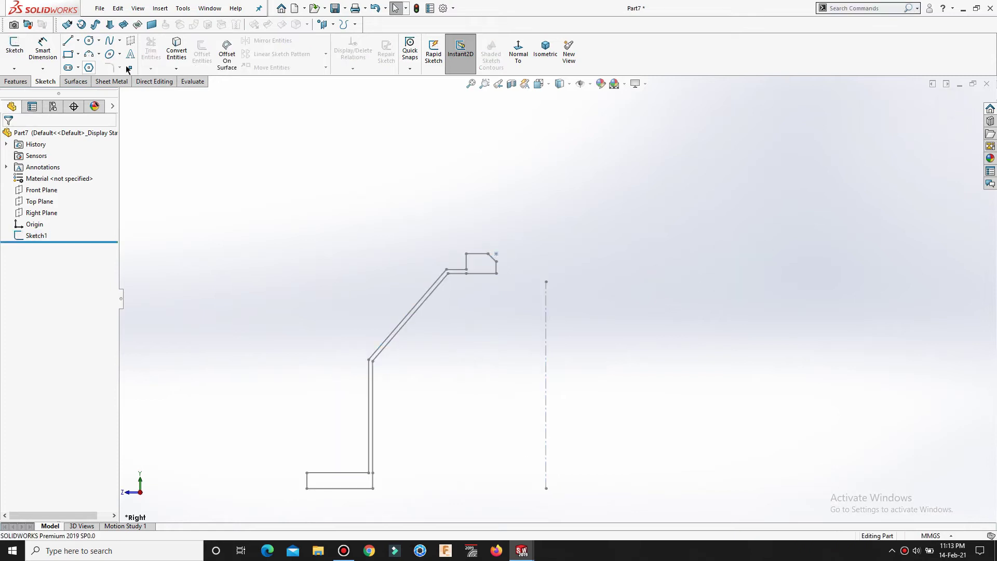
pyautogui.click(5, 83)
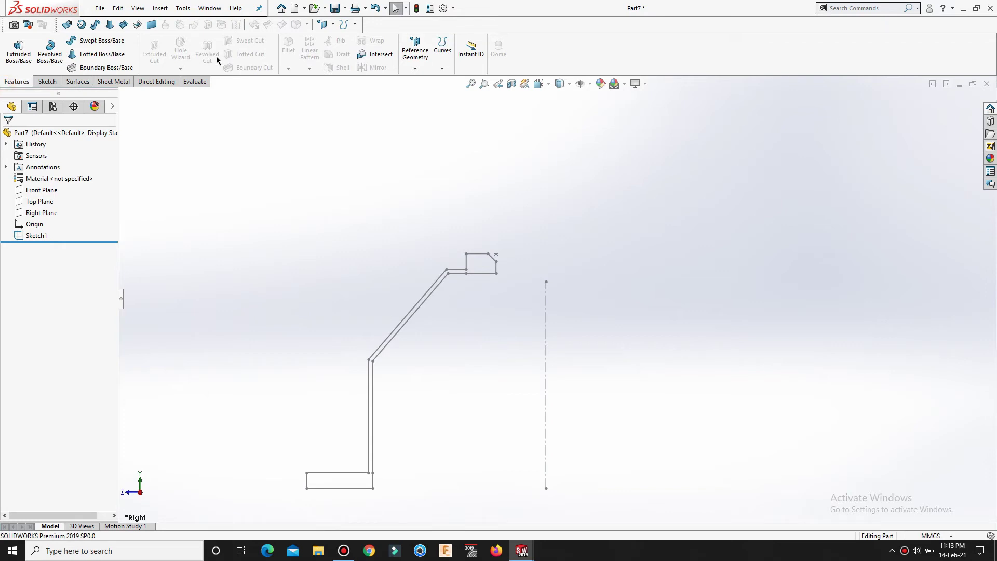
pyautogui.click(52, 52)
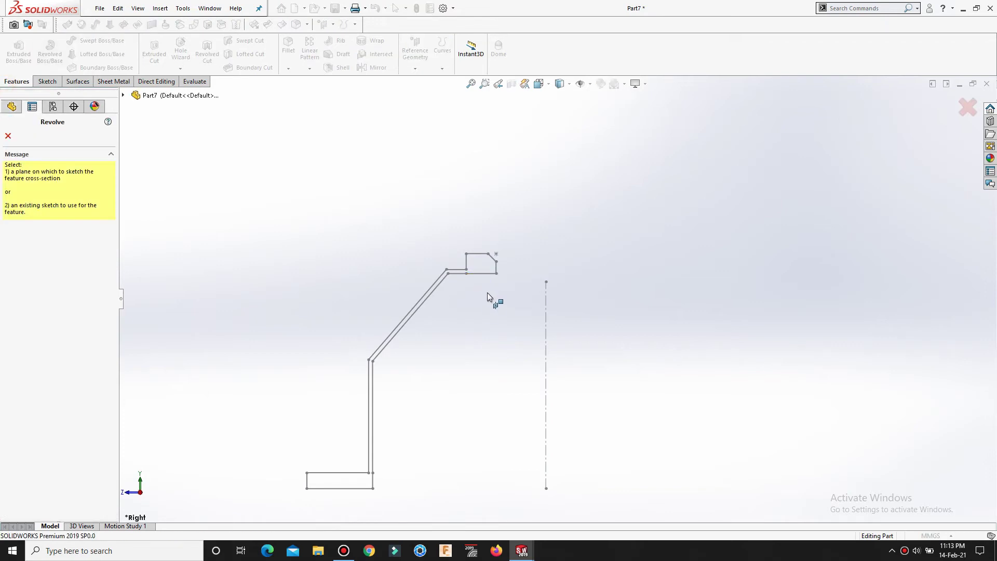
pyautogui.click(478, 273)
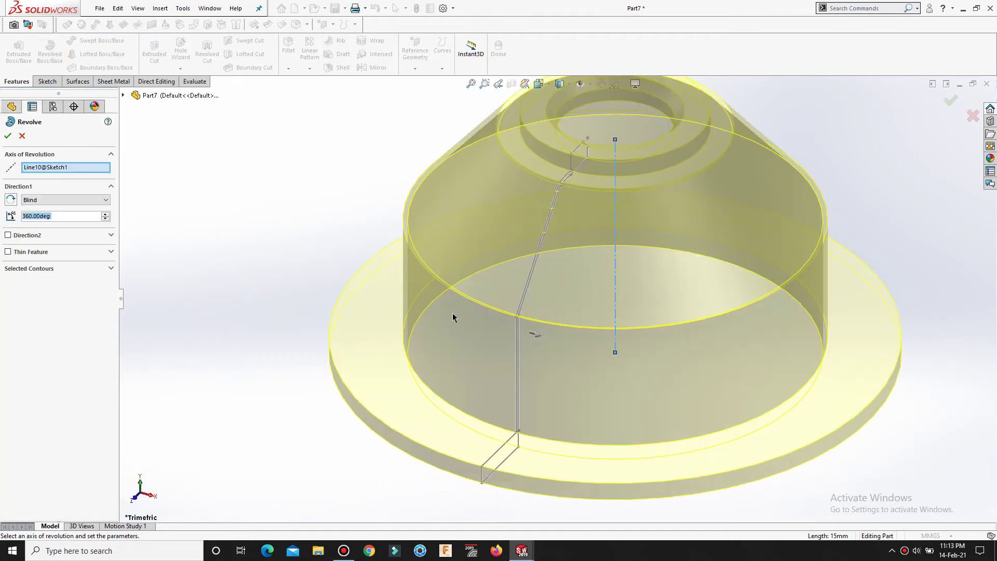
pyautogui.click(8, 137)
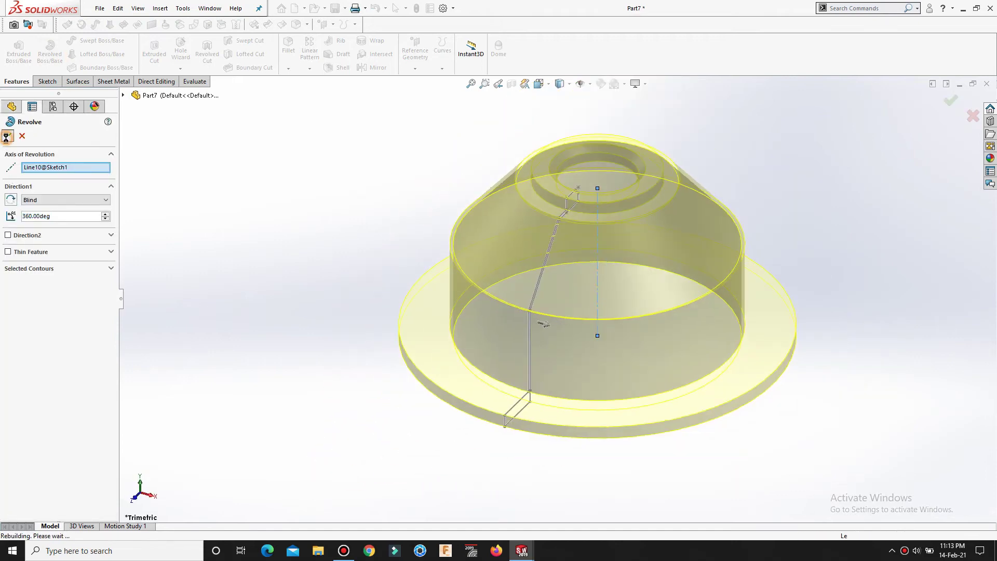
# Step: Add symmetric 6 mm fillets to the outer edge where the cylinder meets the flange and the edge where it meets the cone
pyautogui.moveTo(559, 305); pyautogui.dragTo(615, 249, button='middle')
pyautogui.scroll(-2, 615, 249)
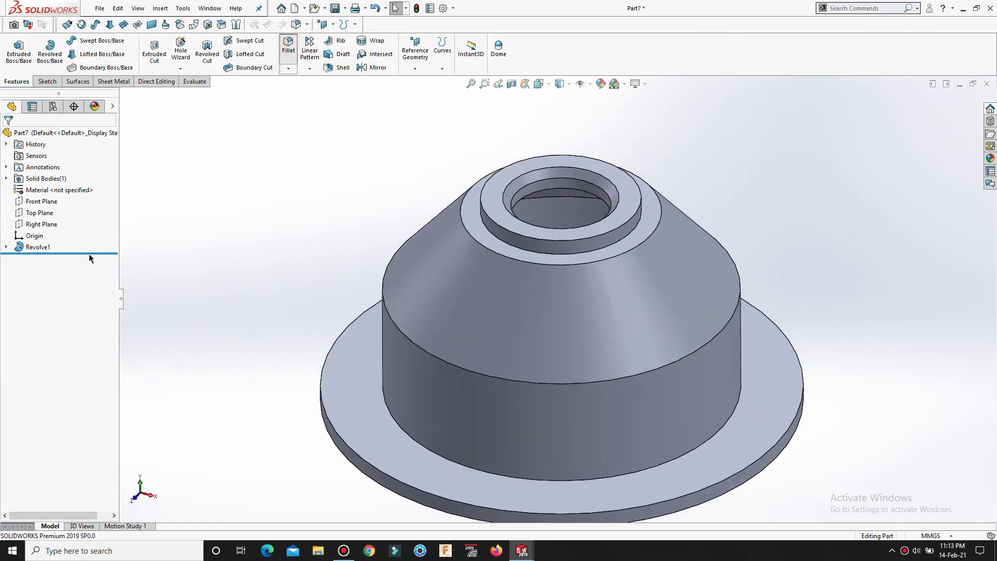
pyautogui.write('6')
pyautogui.press('Return')
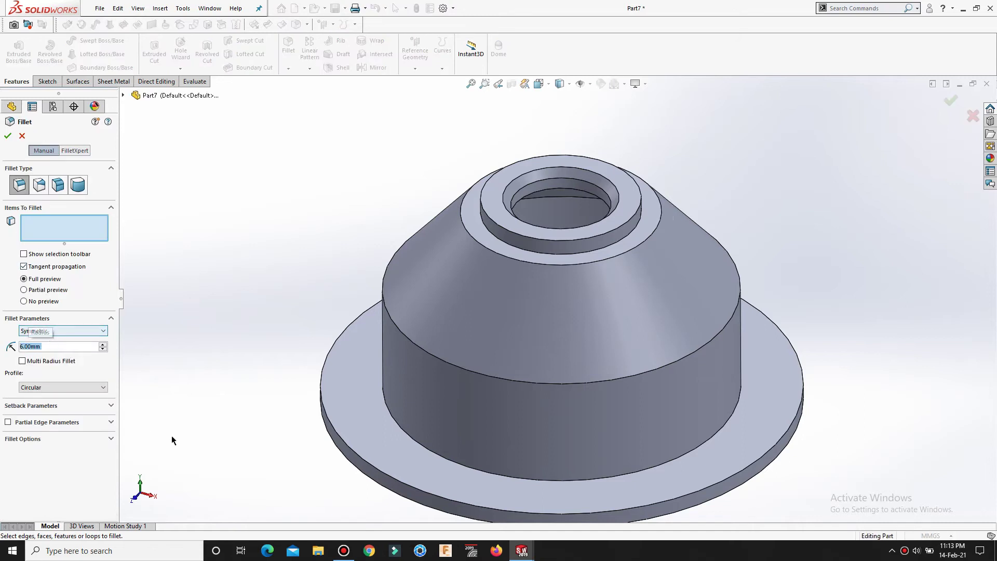
pyautogui.click(386, 410)
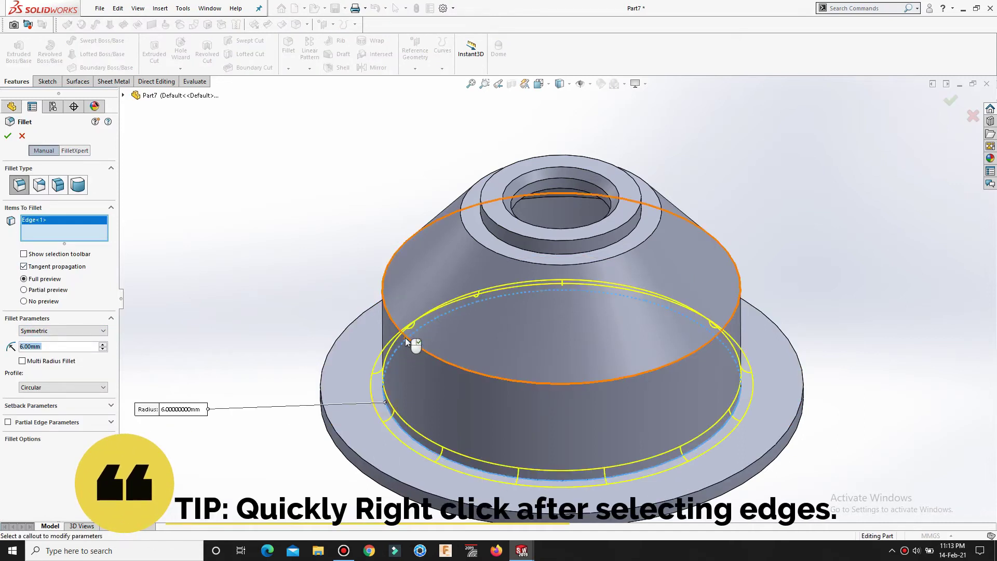
pyautogui.click(406, 339)
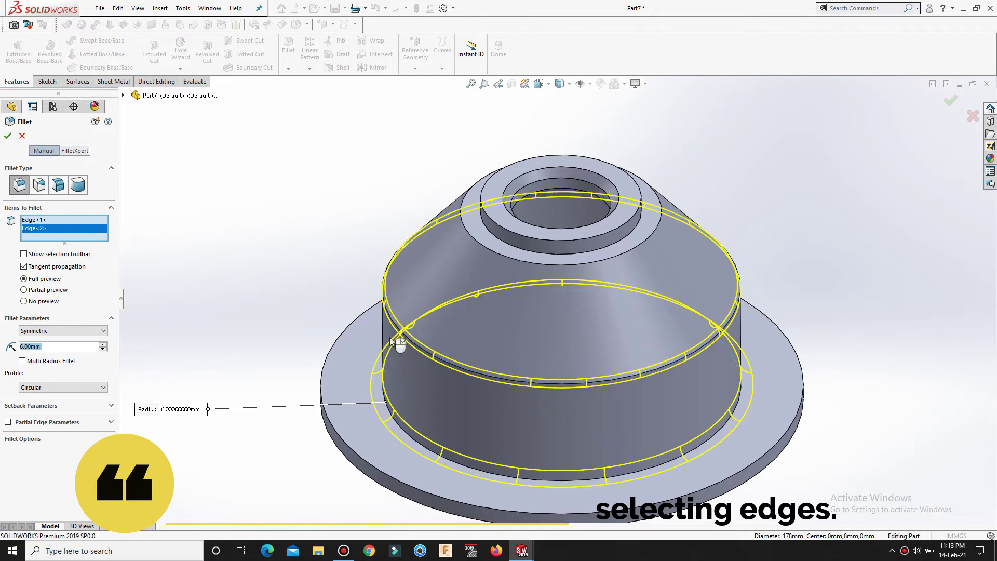
pyautogui.rightClick(396, 344)
pyautogui.click(265, 268)
pyautogui.scroll(-3, 599, 382)
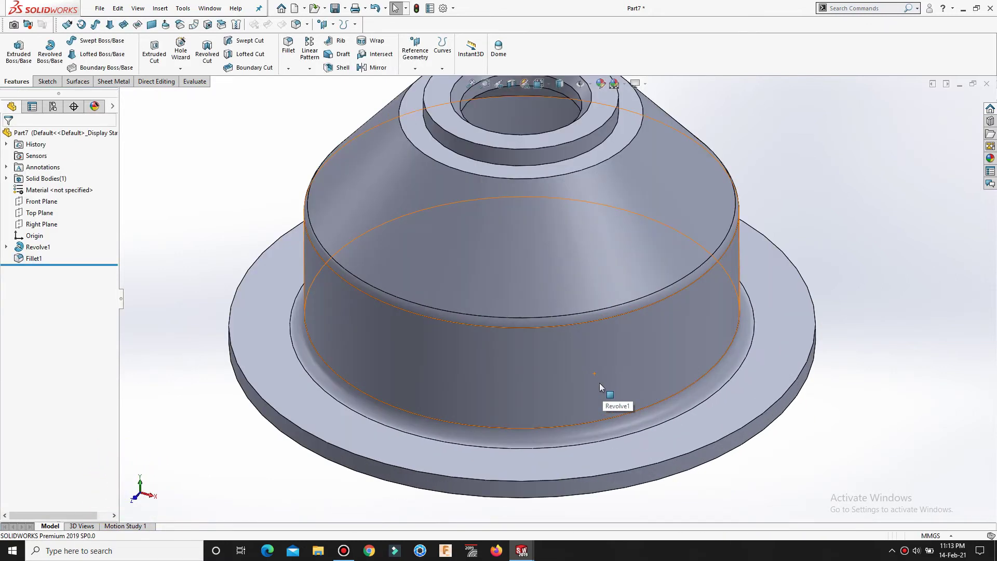
pyautogui.scroll(3, 630, 378)
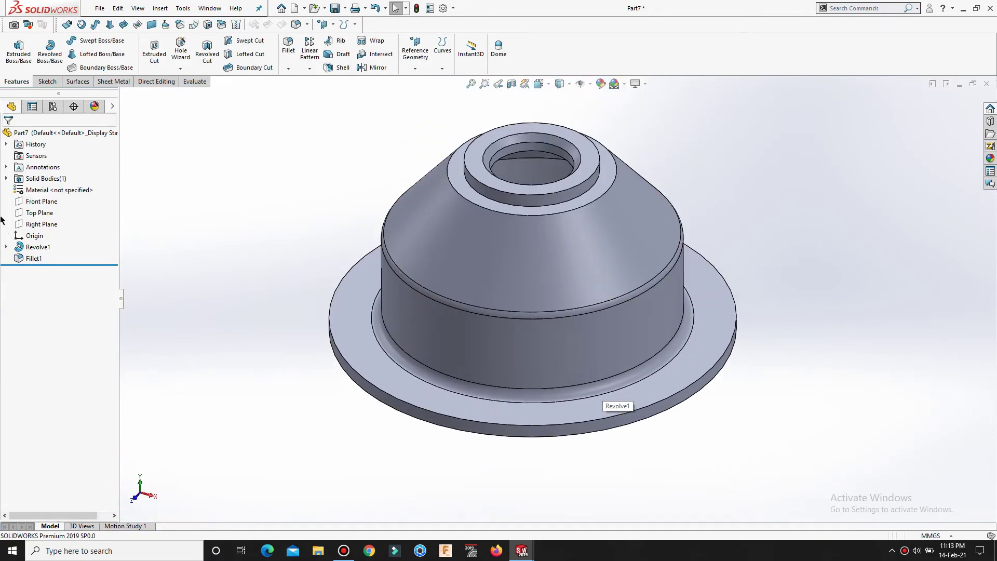
# Step: Start a sketch on the Front Plane, viewed normal, and draw a horizontal midpoint line across the cone about 94 mm above the origin
pyautogui.click(27, 202)
pyautogui.click(37, 187)
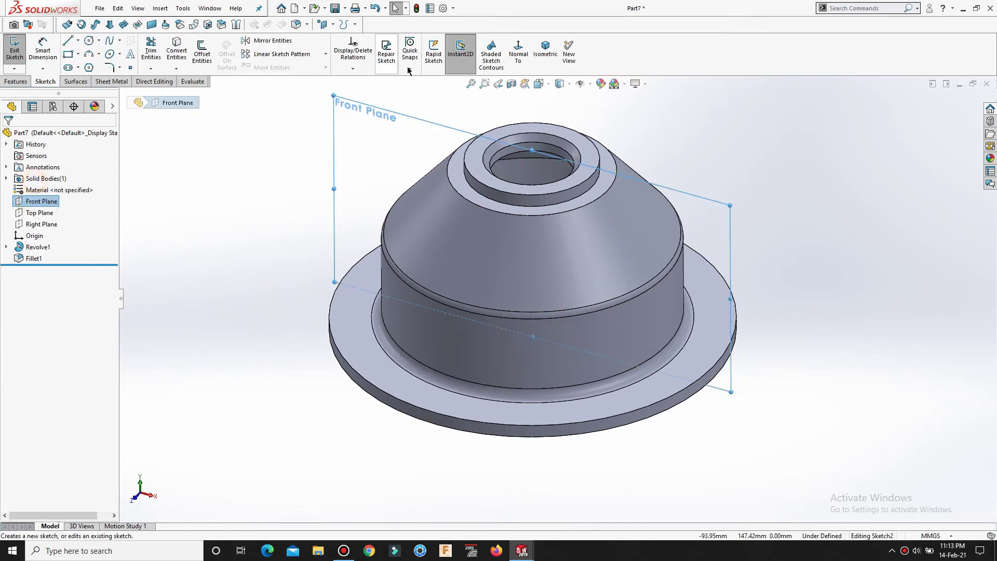
pyautogui.click(517, 59)
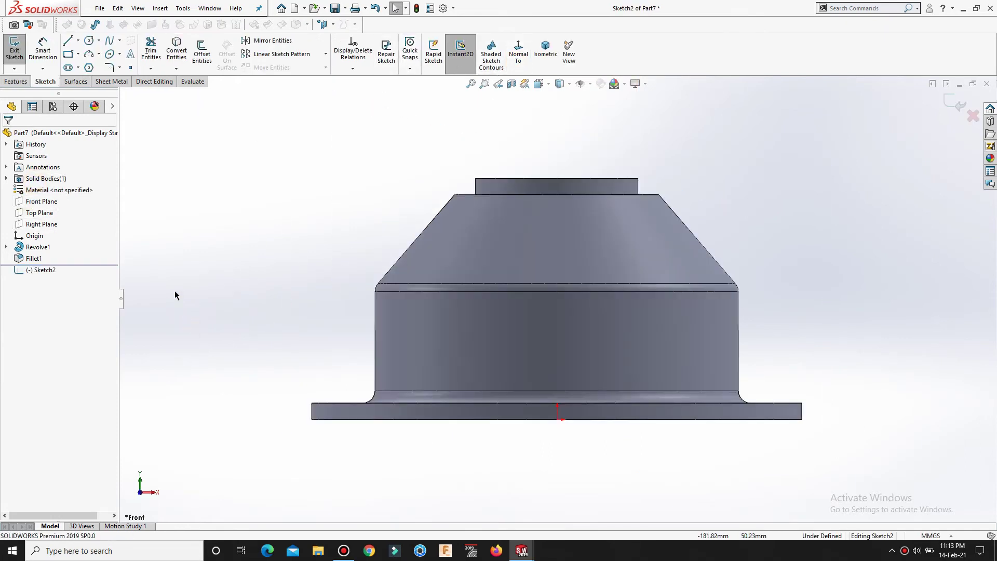
pyautogui.click(78, 41)
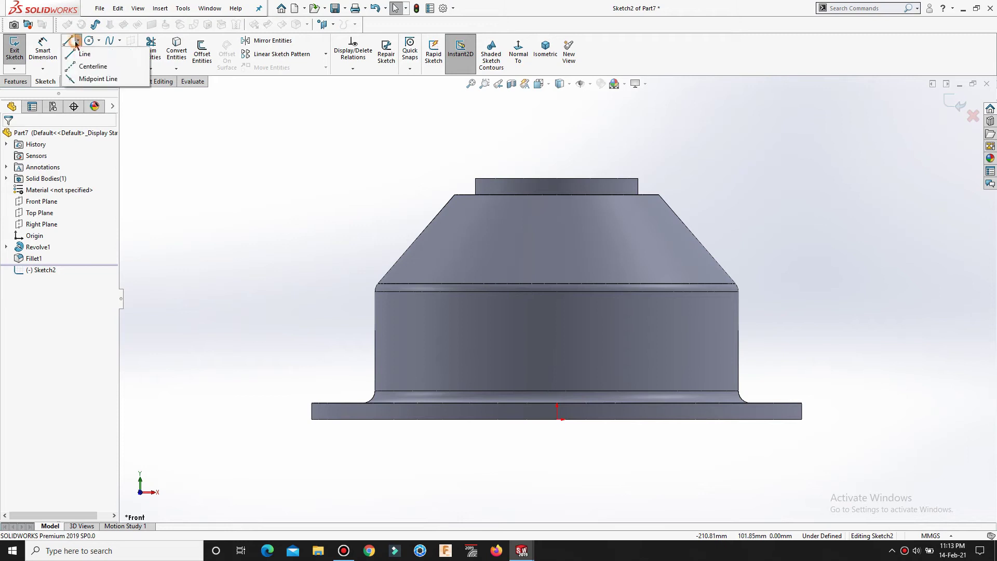
pyautogui.click(89, 78)
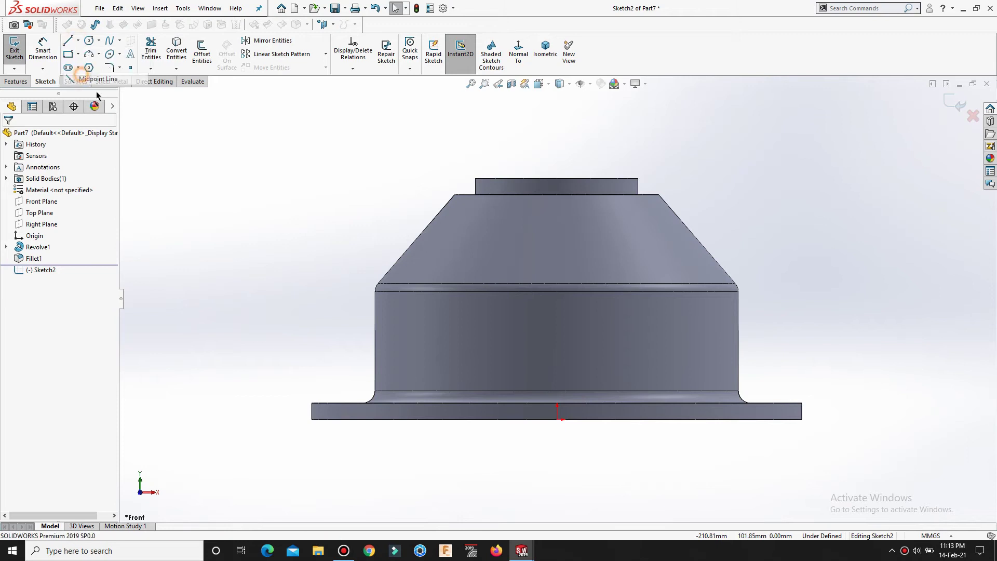
pyautogui.click(554, 226)
pyautogui.click(746, 226)
pyautogui.rightClick(746, 226)
pyautogui.click(769, 238)
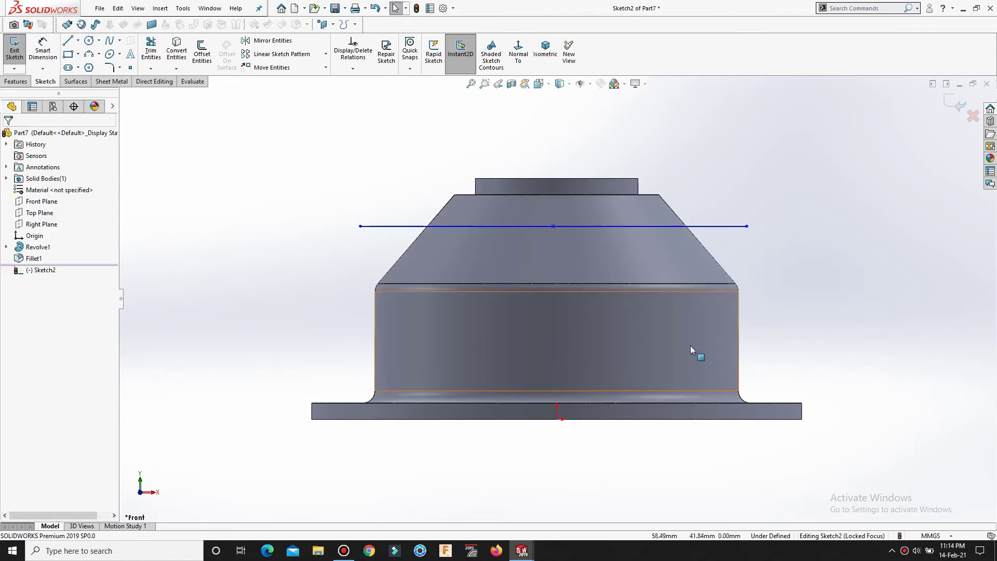
# Step: Dimension the height of the horizontal line above the origin at 96.5 mm
pyautogui.moveTo(841, 376); pyautogui.dragTo(830, 271, button='right')
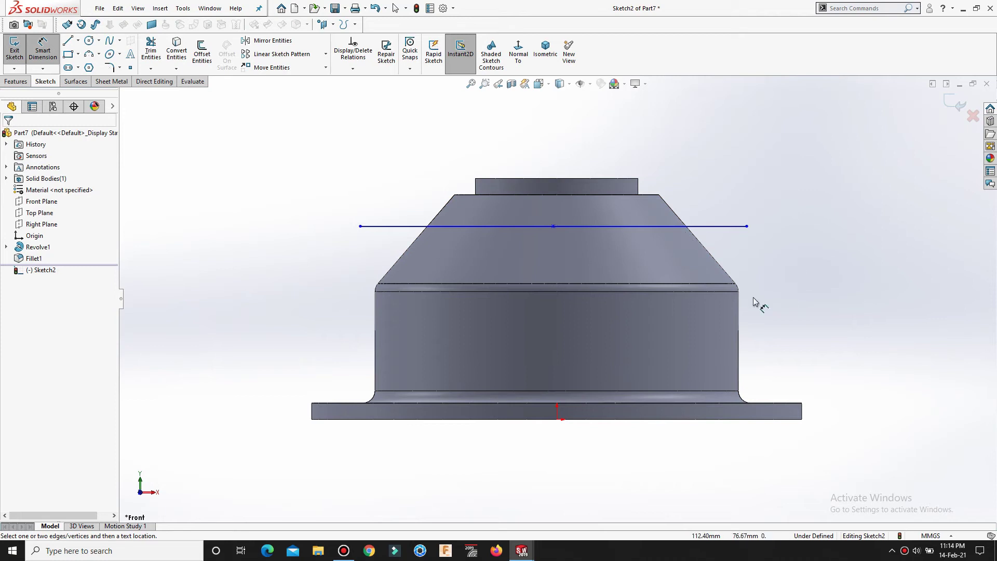
pyautogui.click(557, 419)
pyautogui.click(625, 227)
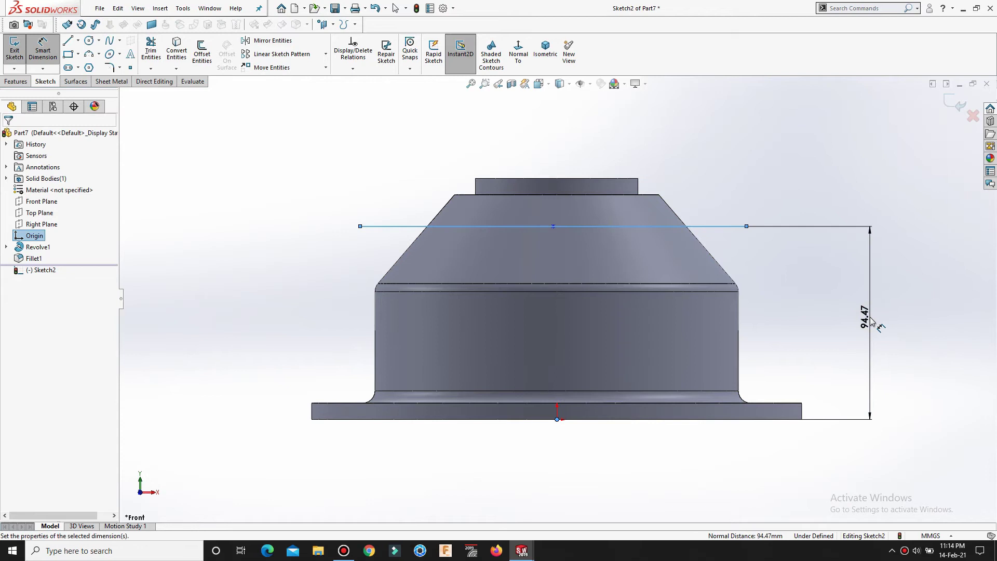
pyautogui.click(871, 322)
pyautogui.press('Escape')
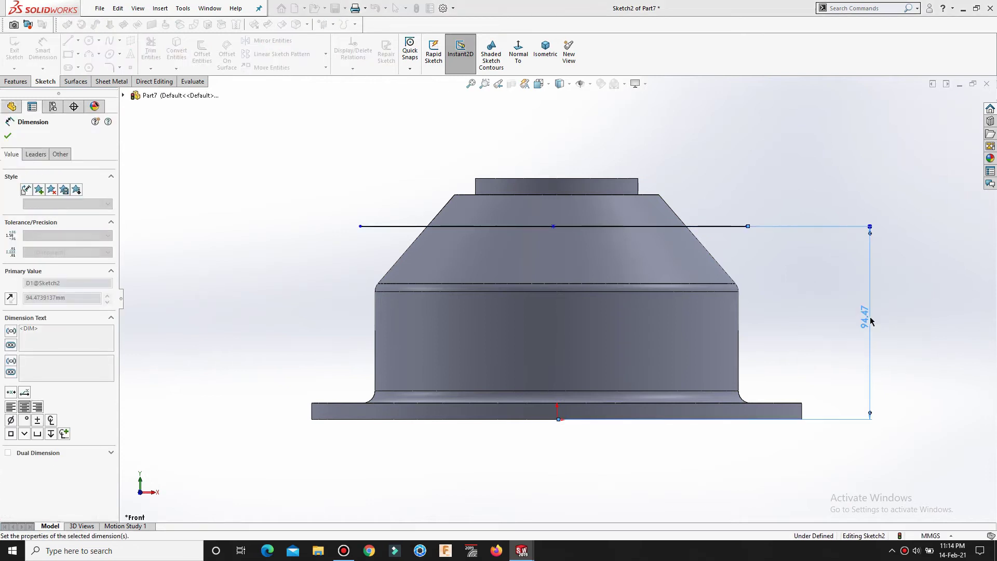
pyautogui.click(950, 351)
pyautogui.moveTo(945, 379); pyautogui.dragTo(921, 297, button='right')
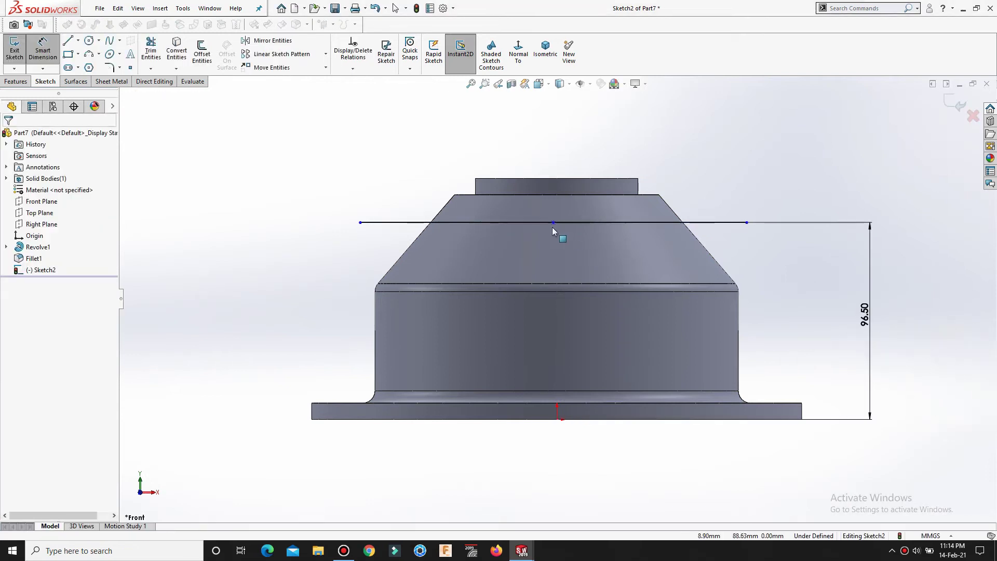
# Step: Align the horizontal line's midpoint vertically with the origin and snap its left end onto the cone's slanted edge
pyautogui.press('Escape')
pyautogui.click(552, 223)
pyautogui.keyDown('ctrl'); pyautogui.click(554, 419); pyautogui.keyUp('ctrl')
pyautogui.click(601, 371)
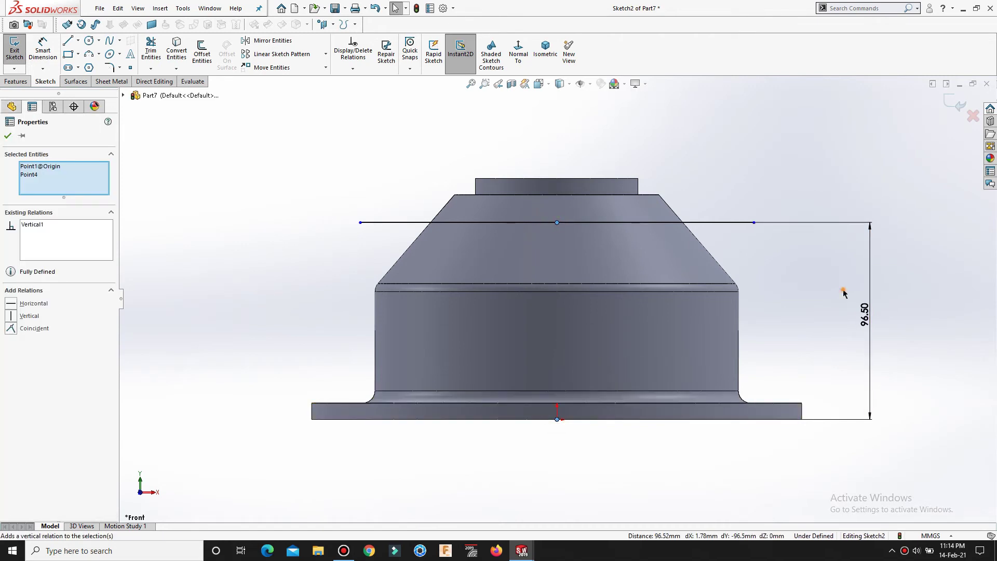
pyautogui.click(843, 292)
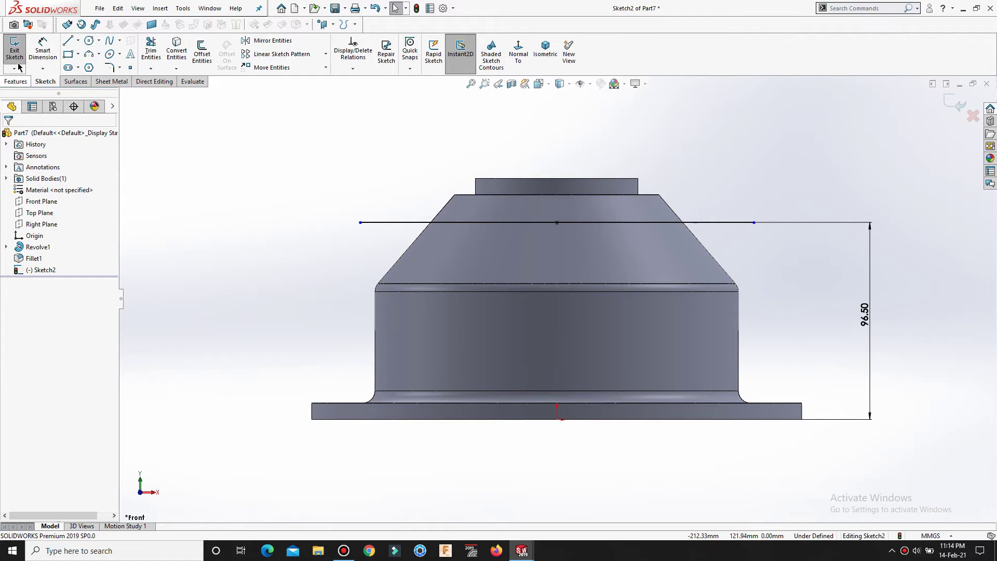
pyautogui.moveTo(361, 223); pyautogui.dragTo(429, 226)
pyautogui.click(340, 218)
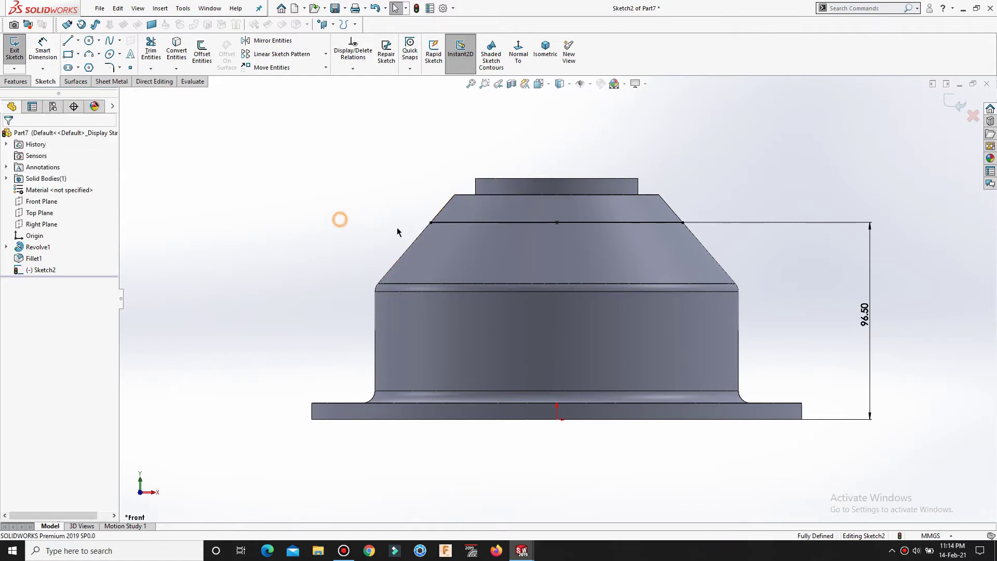
pyautogui.scroll(-1, 561, 252)
# Step: Draw a vertical centerline from the upper cone down to the origin and move its top end to the horizontal line's midpoint
pyautogui.click(78, 41)
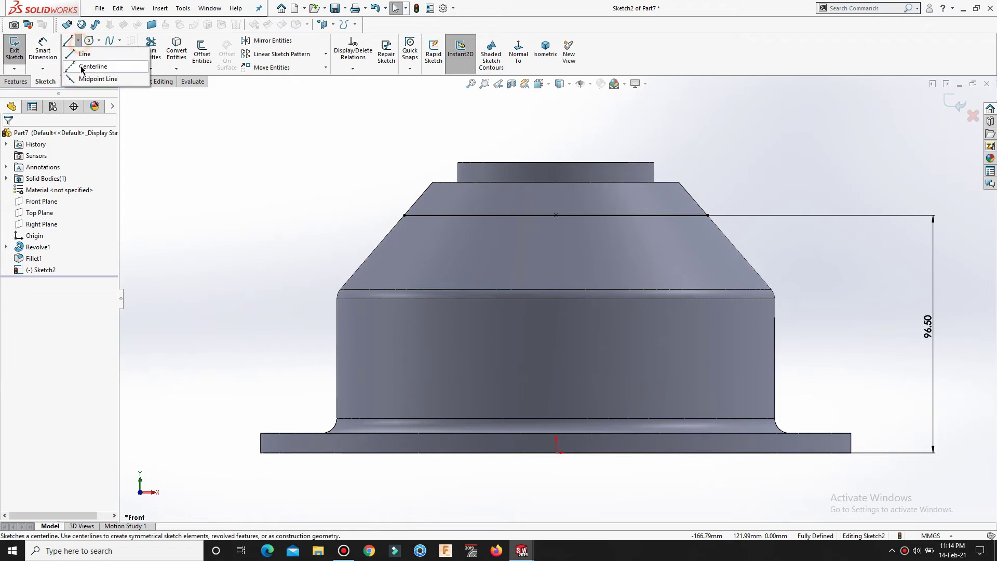
pyautogui.click(82, 67)
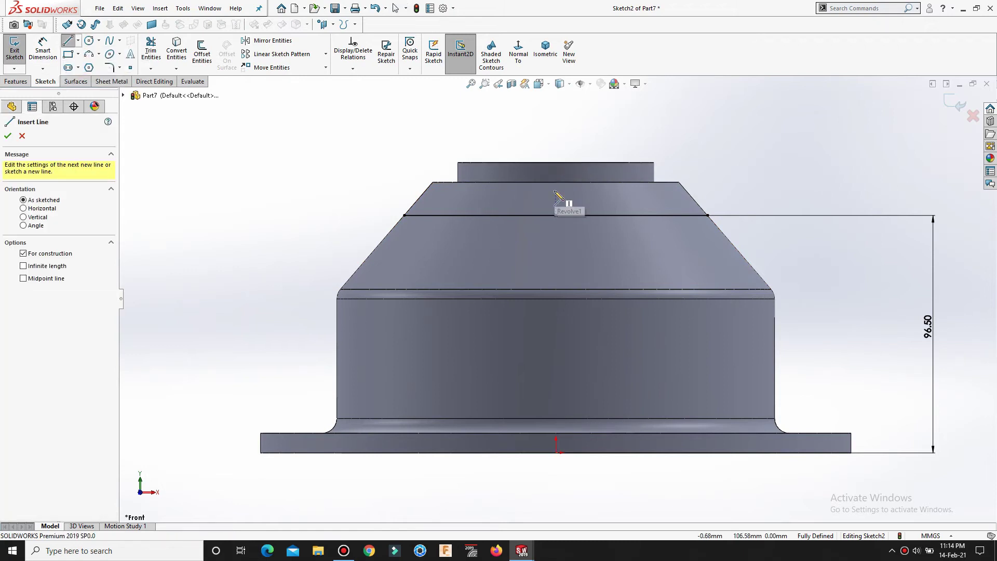
pyautogui.click(555, 191)
pyautogui.click(556, 452)
pyautogui.rightClick(560, 436)
pyautogui.click(584, 437)
pyautogui.scroll(-3, 556, 215)
pyautogui.moveTo(559, 178); pyautogui.dragTo(564, 213)
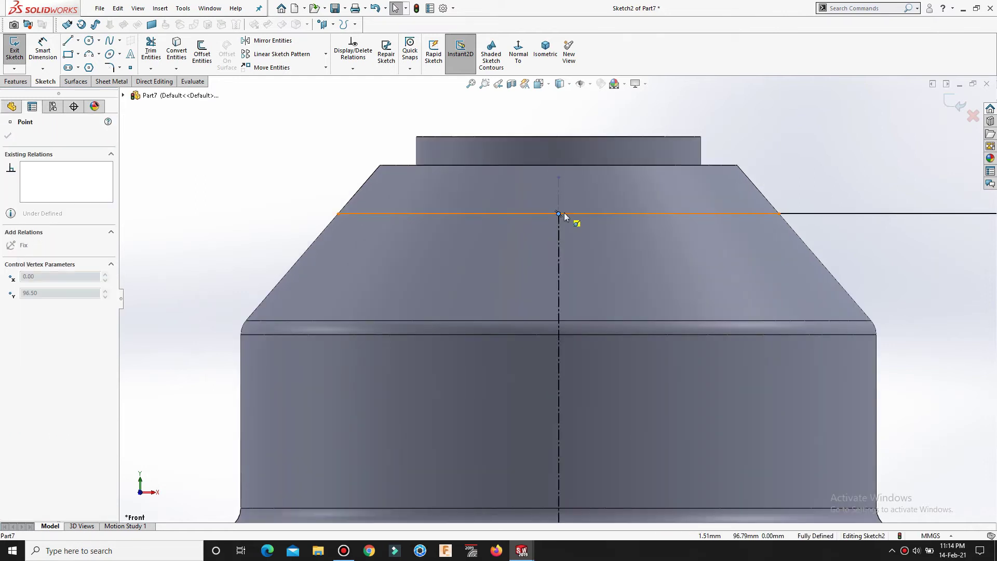
pyautogui.click(243, 203)
# Step: From the horizontal line left of the centerline, draw a connected slanted line about 33.5 mm long, a vertical line, and a horizontal line crossing the centerline
pyautogui.click(67, 41)
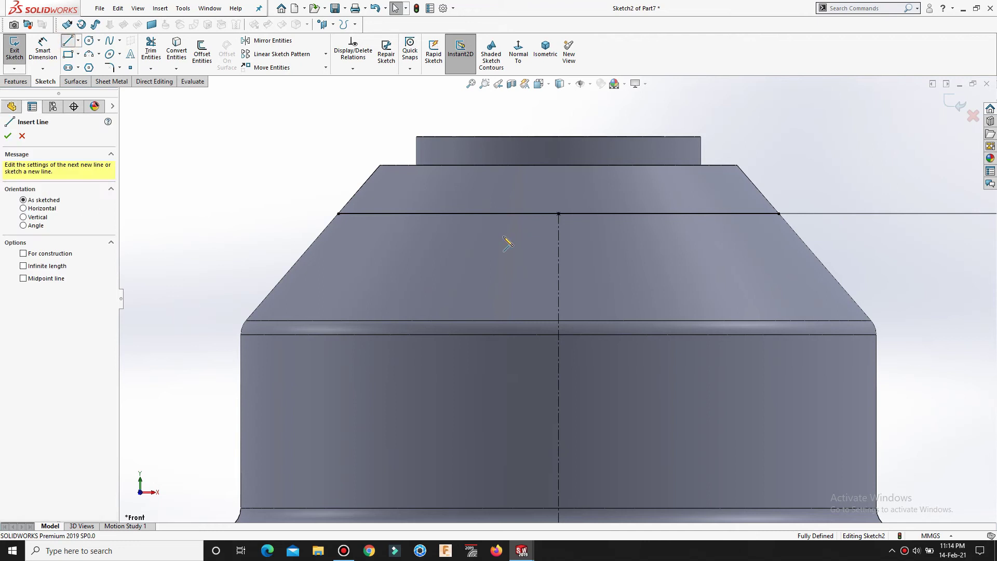
pyautogui.click(530, 214)
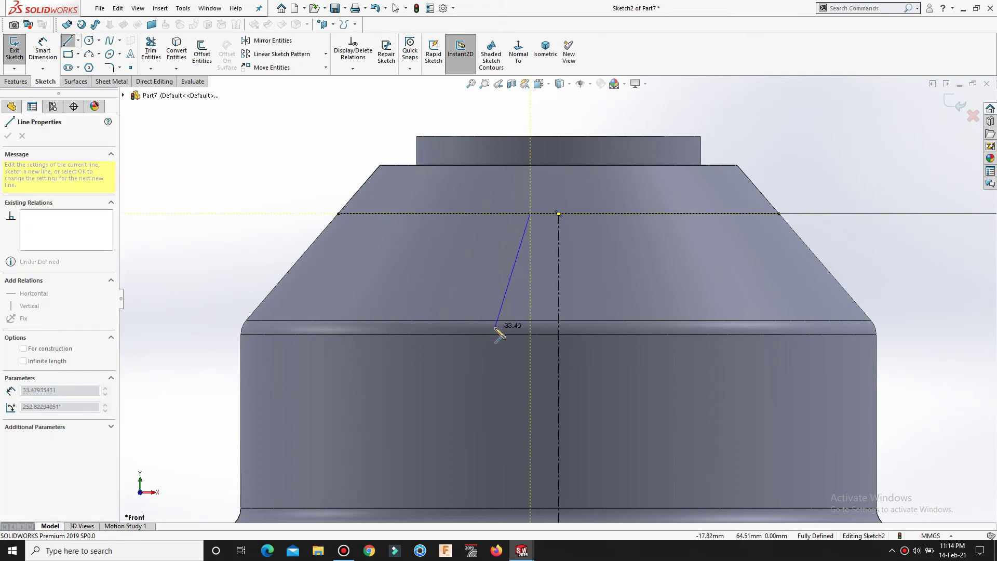
pyautogui.click(495, 328)
pyautogui.click(495, 440)
pyautogui.click(611, 441)
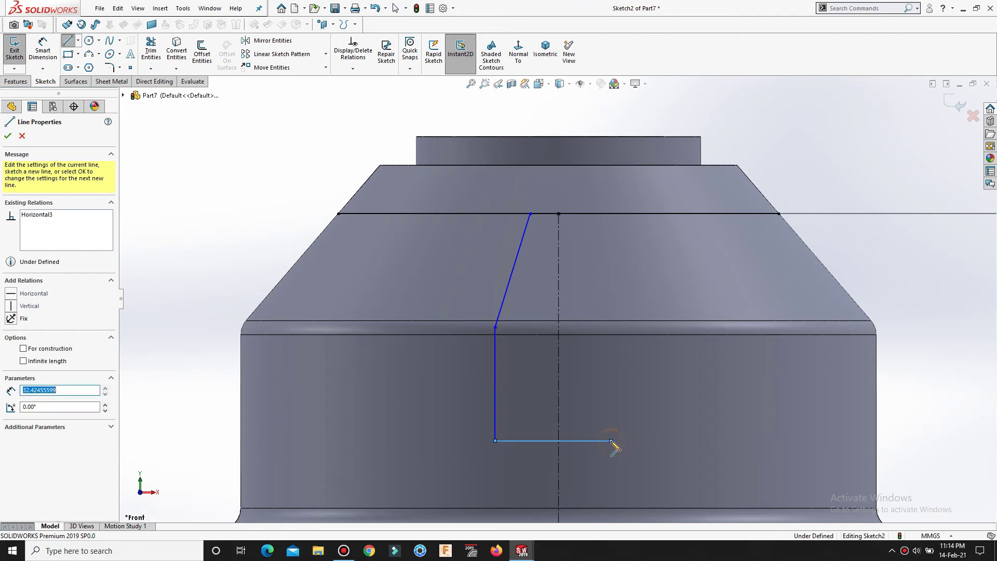
pyautogui.rightClick(611, 440)
pyautogui.click(633, 438)
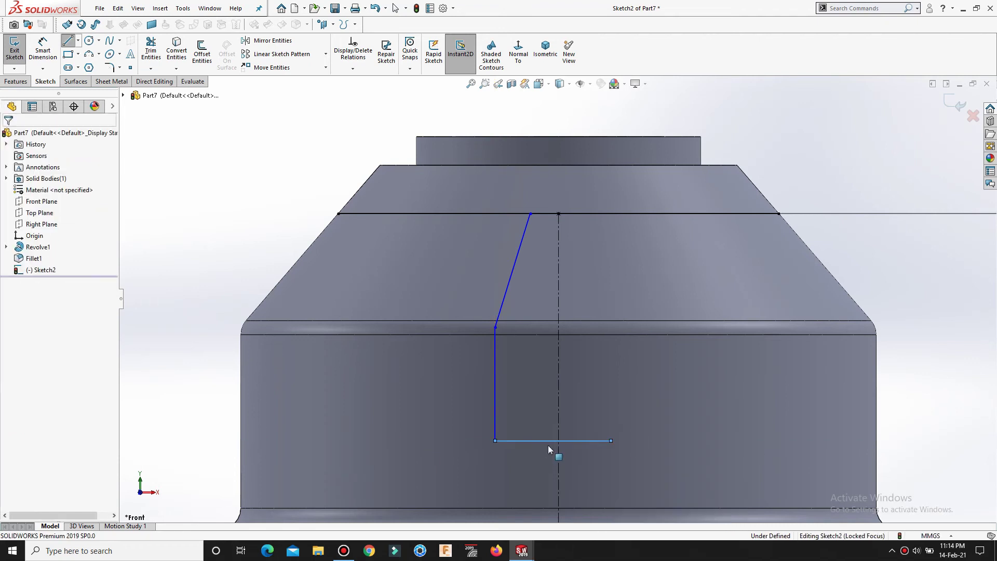
# Step: Make the midpoint of the profile's lower horizontal line coincident with the vertical centerline
pyautogui.click(552, 442)
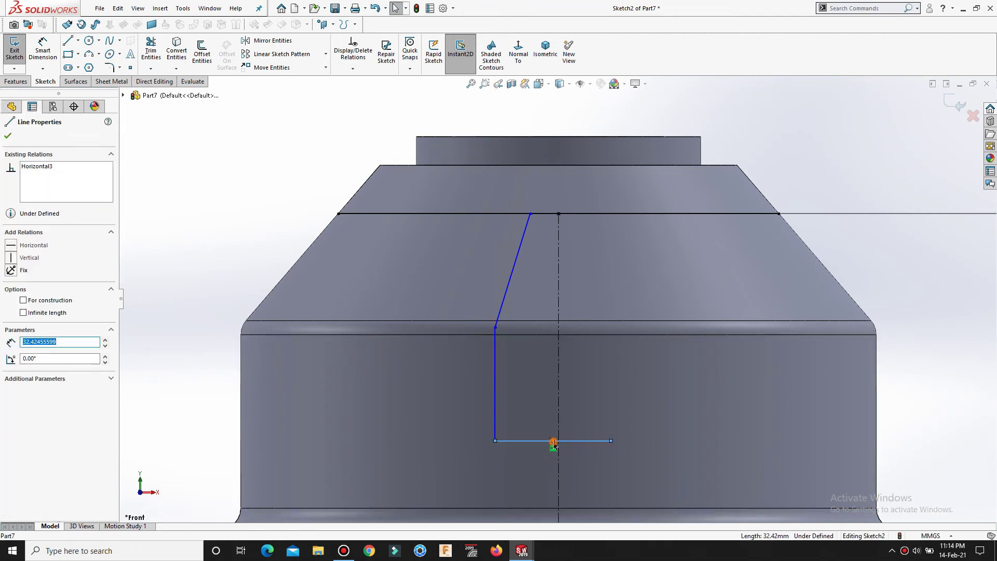
pyautogui.keyDown('ctrl'); pyautogui.click(557, 448); pyautogui.keyUp('ctrl')
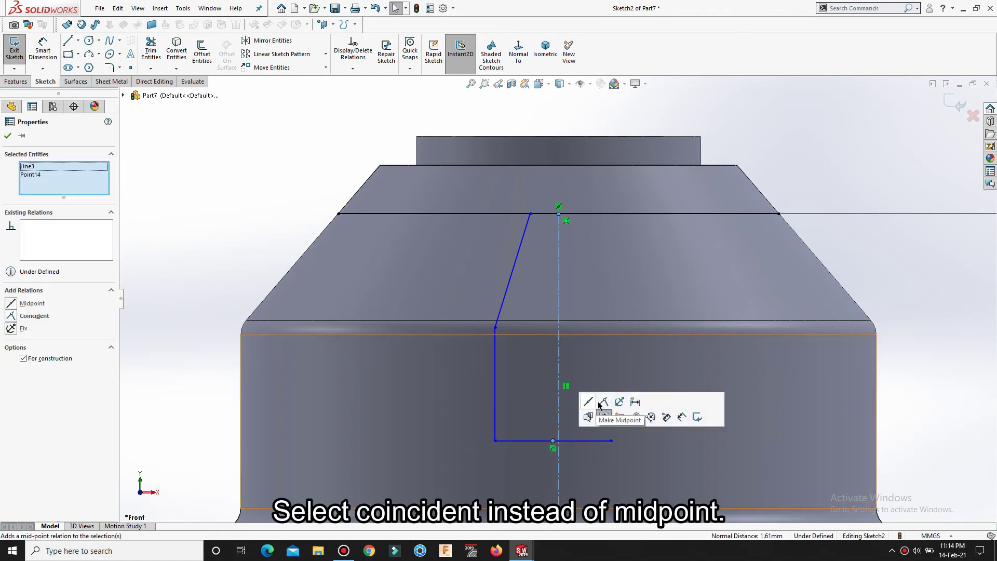
pyautogui.click(597, 403)
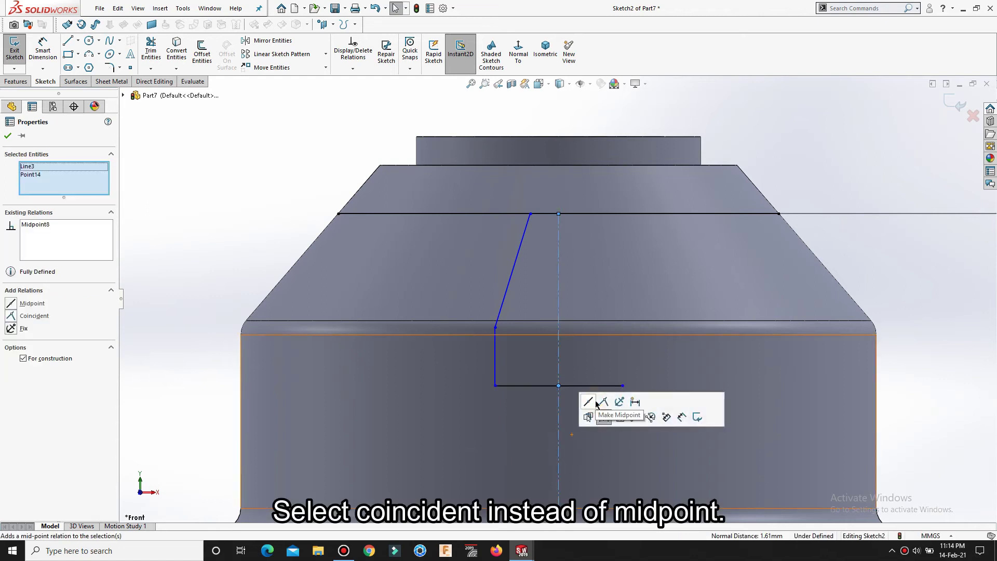
pyautogui.click(924, 333)
pyautogui.hotkey('ctrl', 'z')
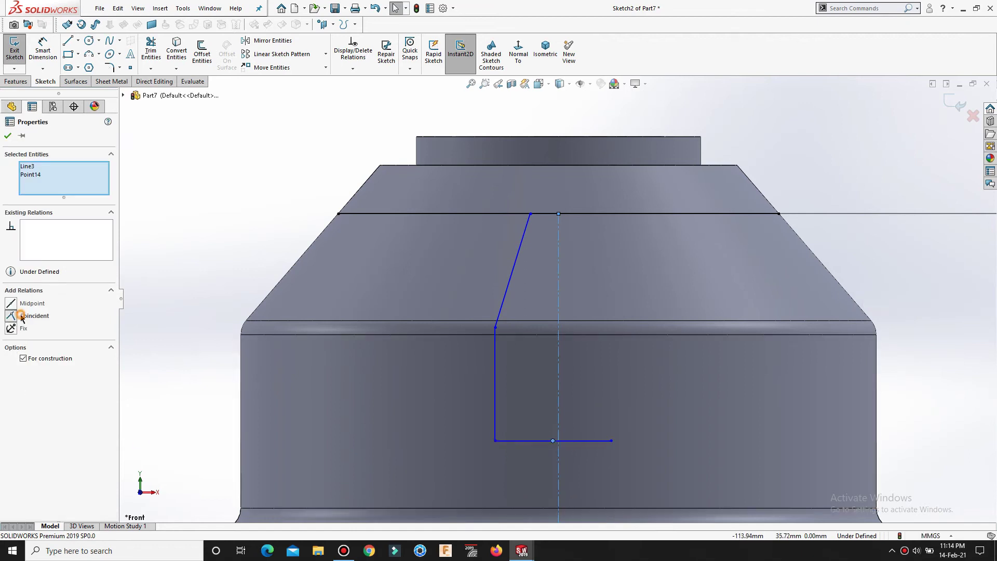
pyautogui.click(187, 398)
# Step: Mirror the slanted line and the vertical line about the vertical centerline to form the other side of the slot profile
pyautogui.scroll(2, 601, 483)
pyautogui.scroll(-1, 602, 485)
pyautogui.click(549, 499)
pyautogui.moveTo(514, 466); pyautogui.dragTo(506, 396, button='right')
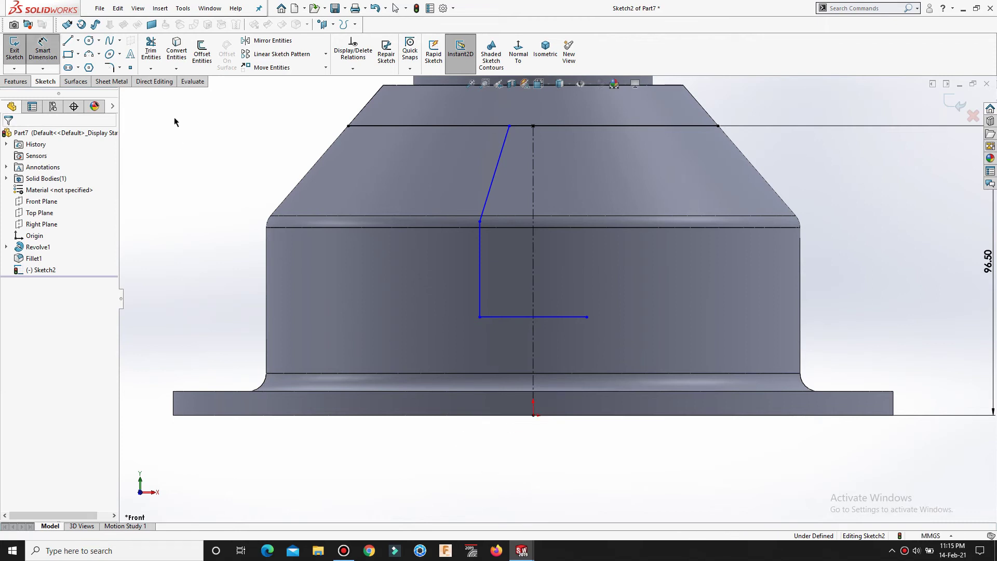
pyautogui.click(256, 40)
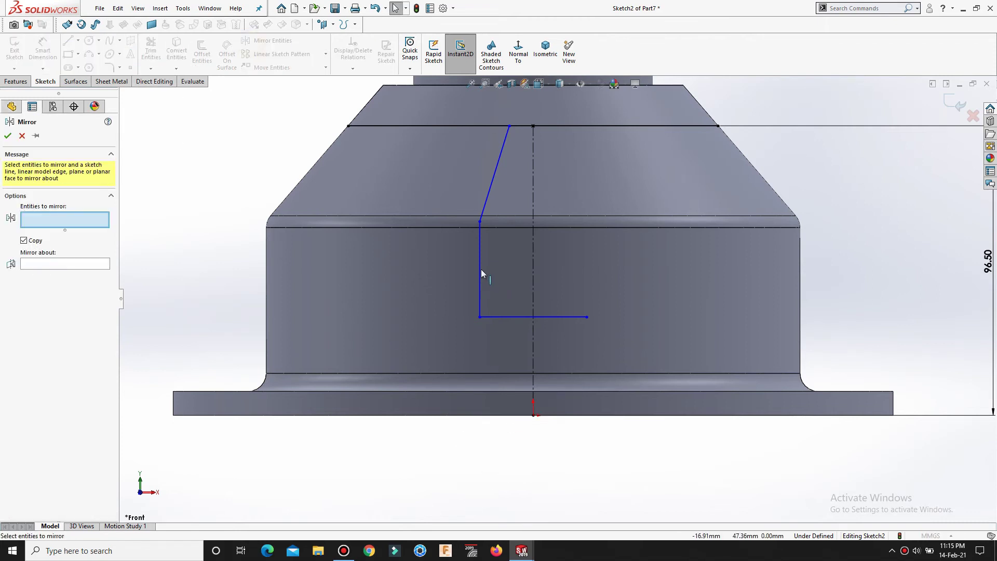
pyautogui.click(484, 206)
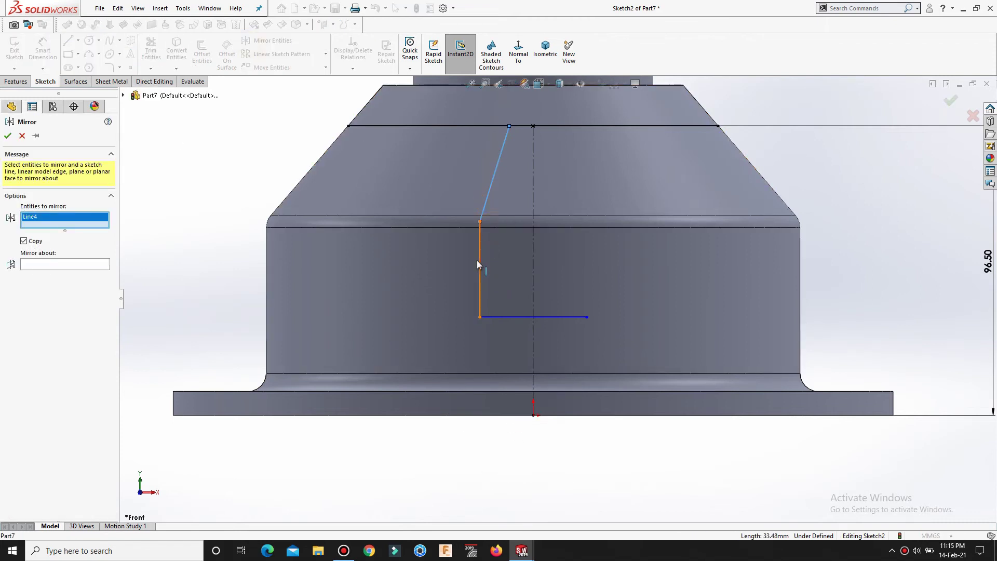
pyautogui.click(480, 262)
pyautogui.rightClick(481, 263)
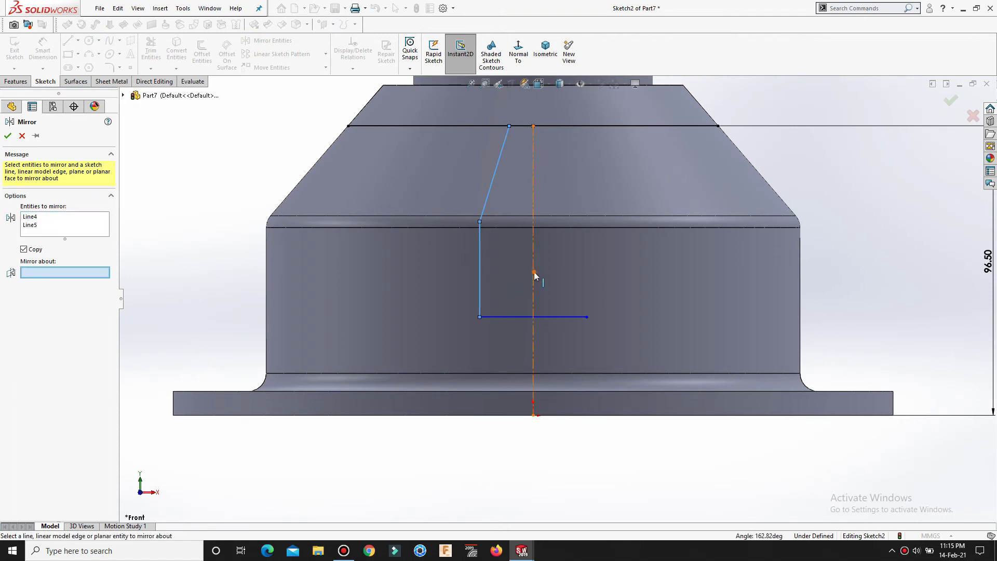
pyautogui.click(534, 271)
pyautogui.rightClick(533, 271)
pyautogui.scroll(-1, 548, 228)
pyautogui.scroll(4, 551, 193)
pyautogui.scroll(-4, 547, 211)
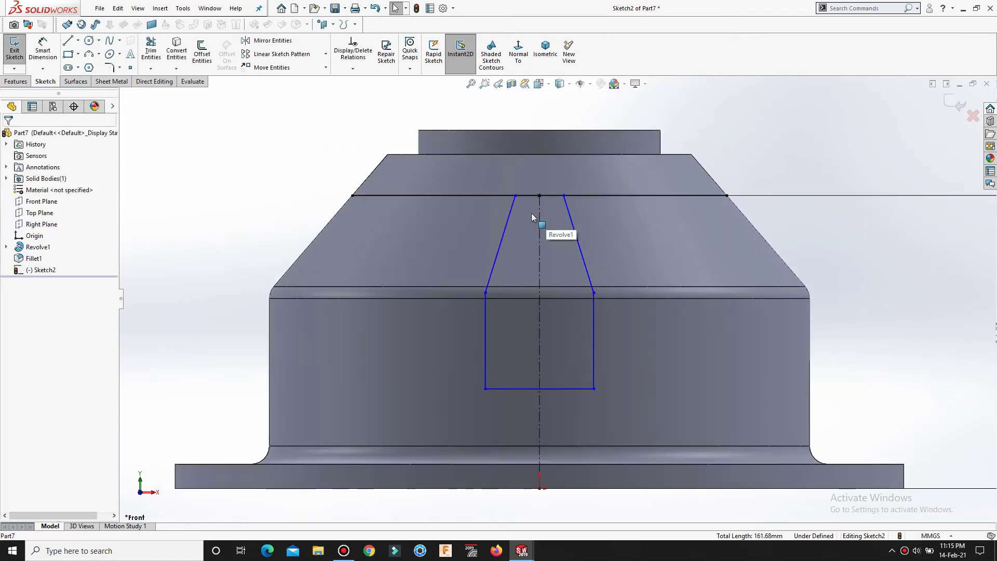
# Step: Move the slanted line's upper endpoint closer to the centerline and dimension the distance between the two vertical lines at 20 mm
pyautogui.moveTo(524, 199); pyautogui.dragTo(527, 198)
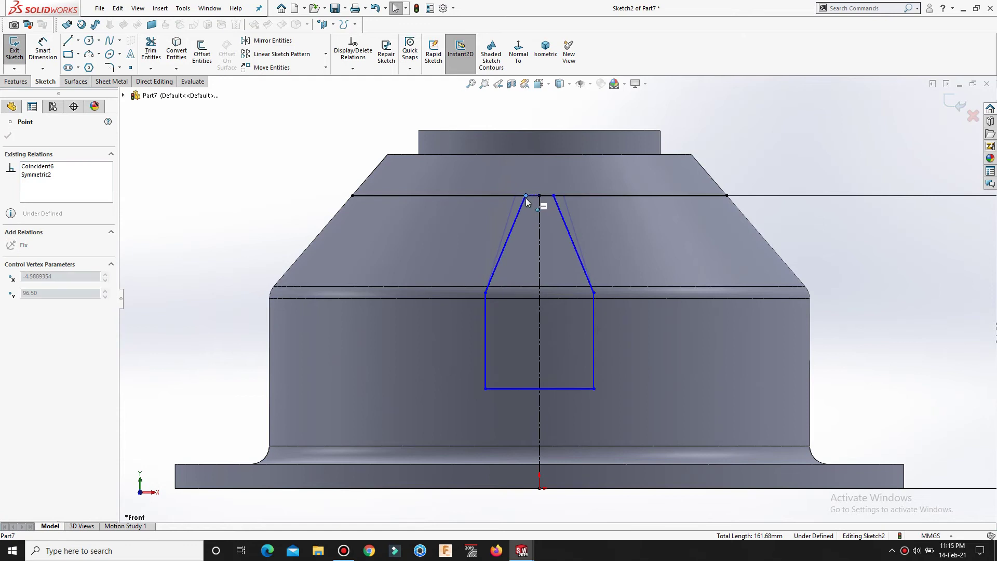
pyautogui.click(954, 324)
pyautogui.moveTo(922, 359); pyautogui.dragTo(895, 267, button='right')
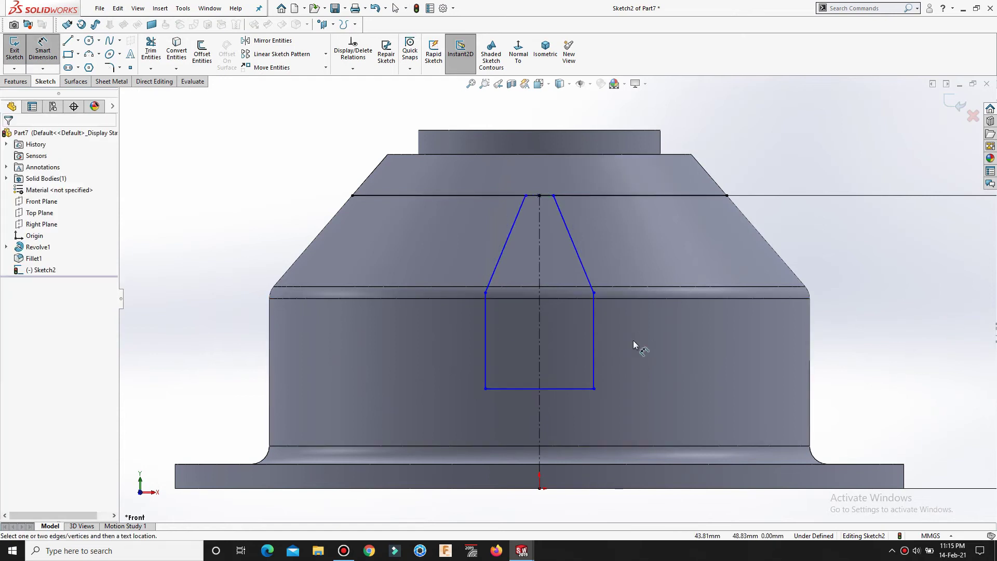
pyautogui.click(593, 332)
pyautogui.click(485, 338)
pyautogui.click(498, 416)
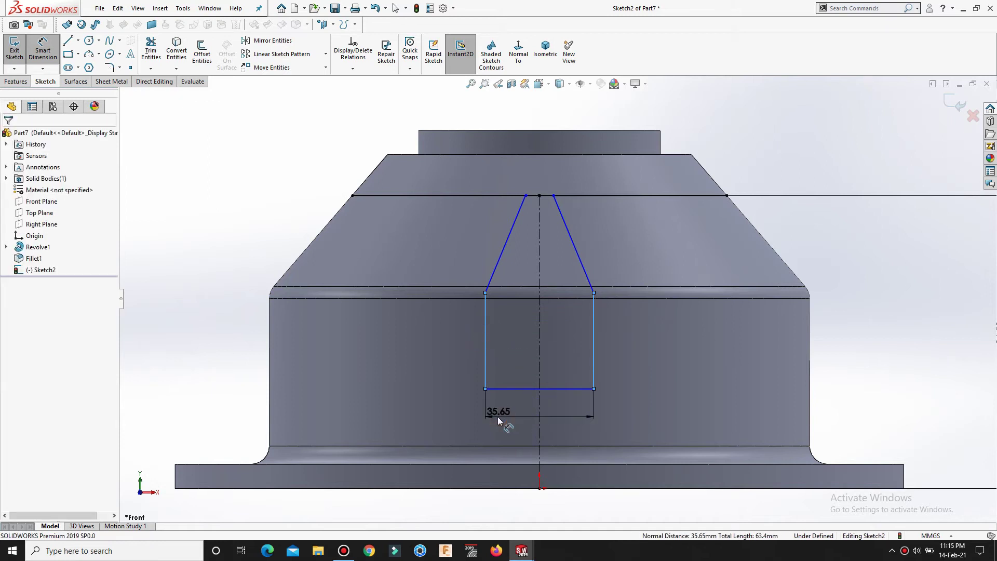
pyautogui.write('20')
pyautogui.press('Return')
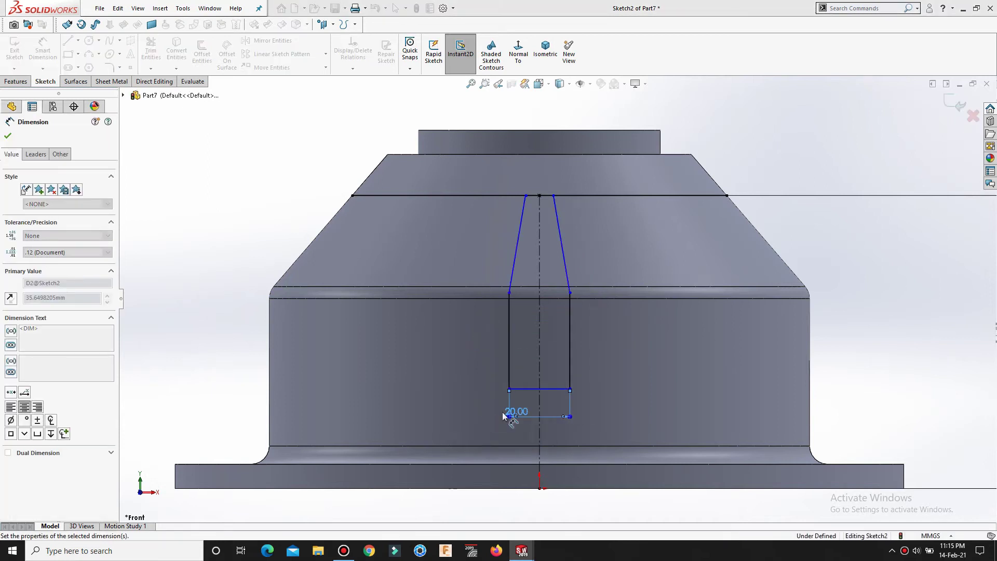
# Step: Dimension the angle between the left slanted line and the vertical centerline at 7 degrees
pyautogui.scroll(-3, 502, 225)
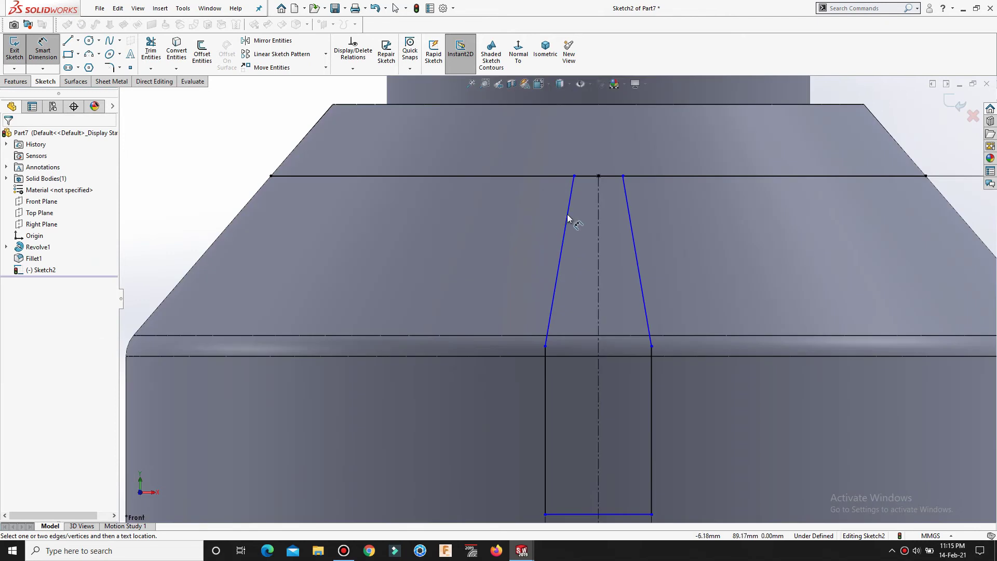
pyautogui.click(573, 217)
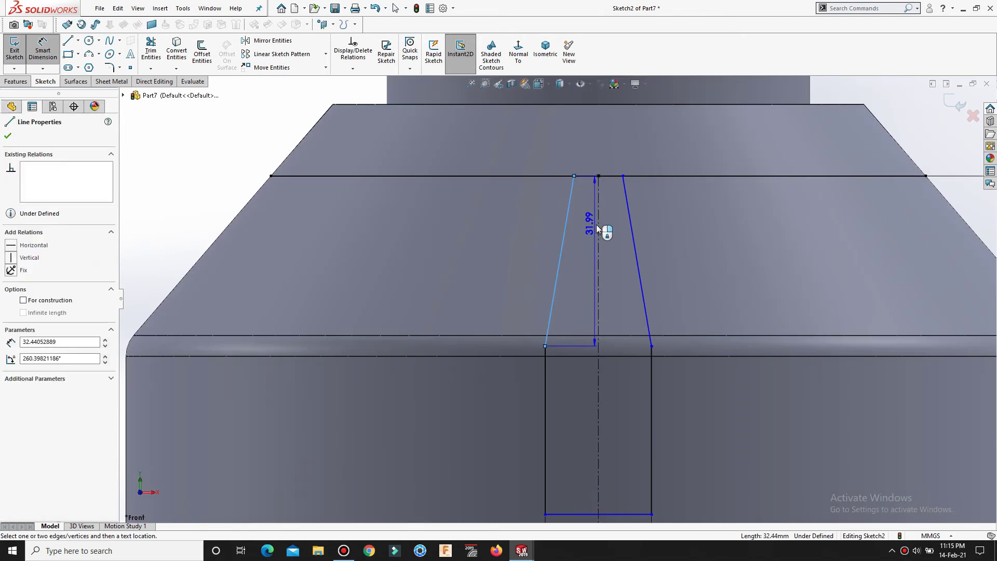
pyautogui.click(597, 213)
pyautogui.click(591, 157)
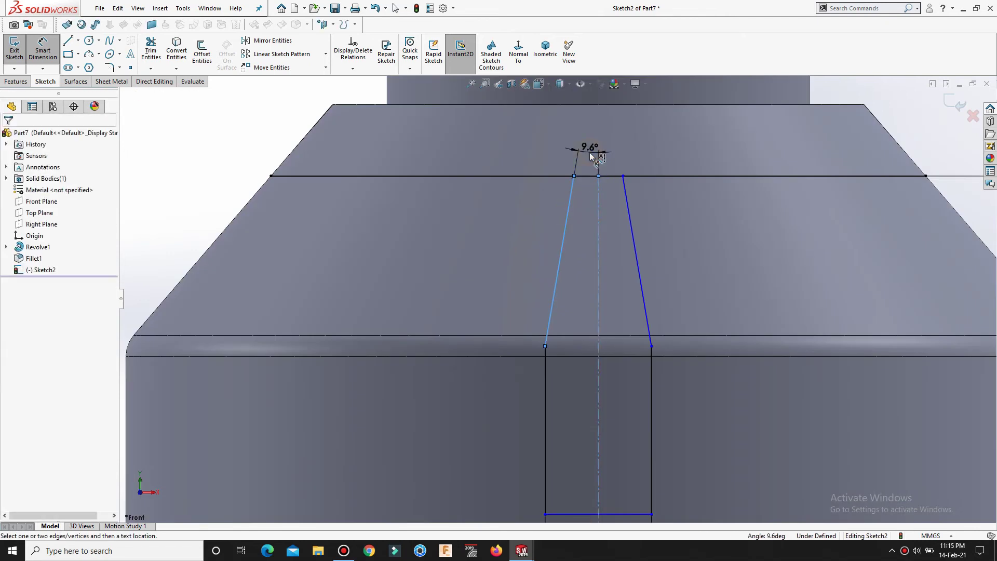
pyautogui.write('7')
pyautogui.press('Return')
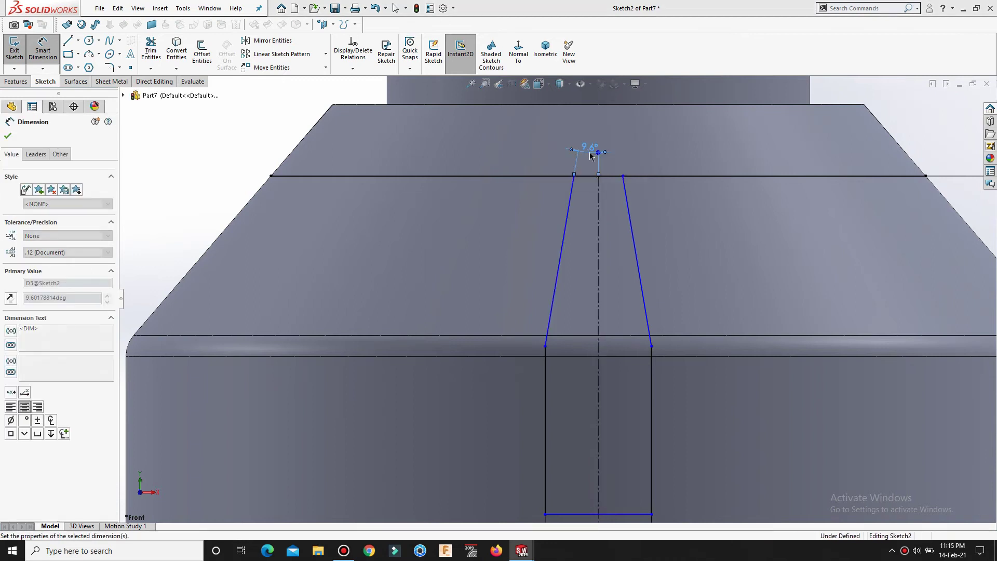
pyautogui.scroll(3, 568, 223)
pyautogui.click(789, 182)
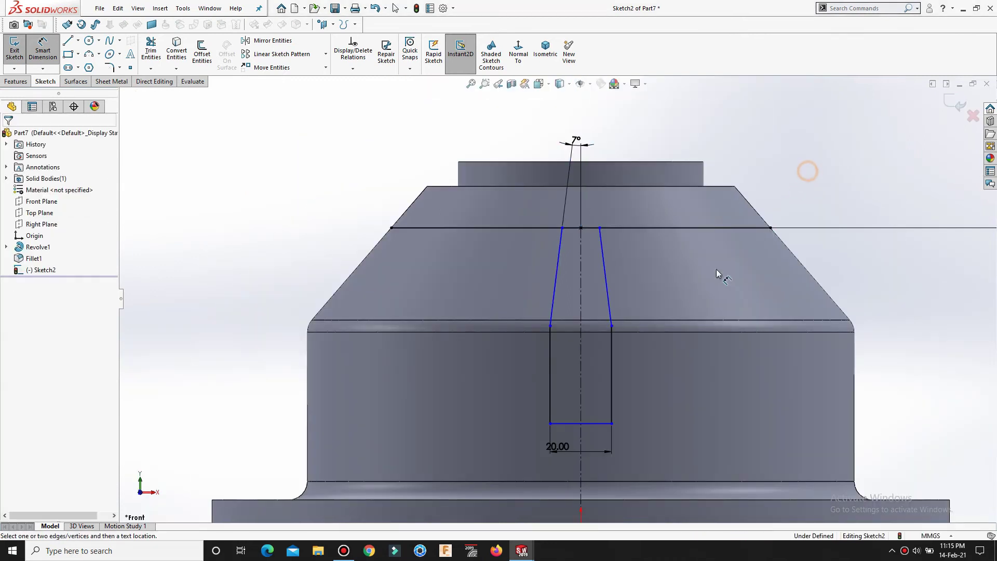
# Step: Dimension the height of the slot profile's bottom line above the origin at 36 mm
pyautogui.scroll(2, 609, 382)
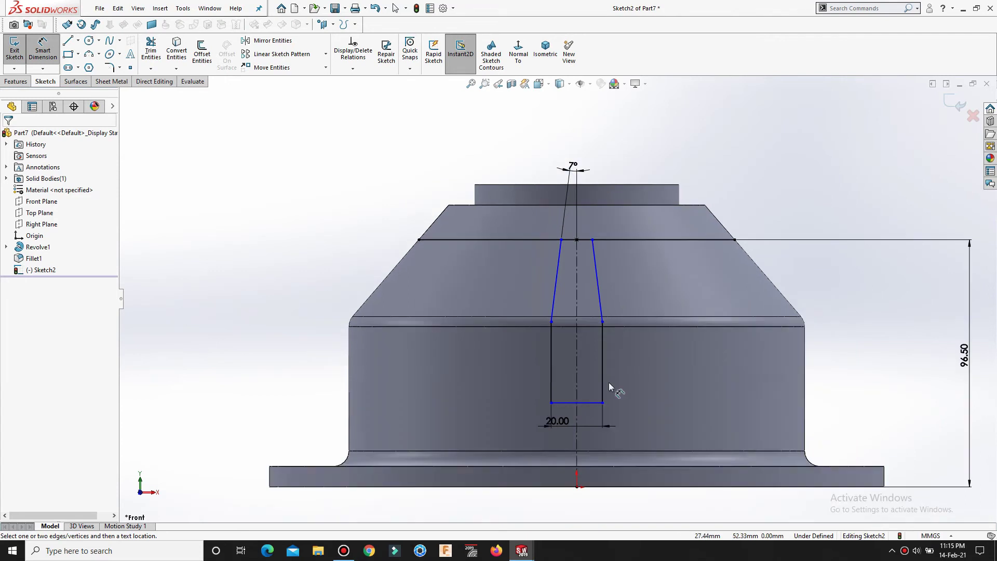
pyautogui.scroll(-2, 602, 404)
pyautogui.click(574, 371)
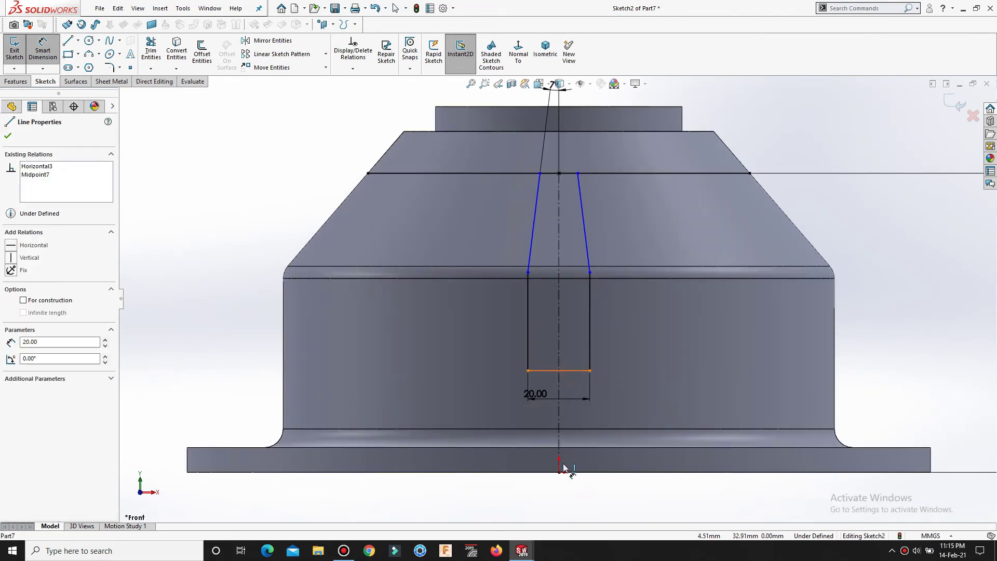
pyautogui.click(673, 401)
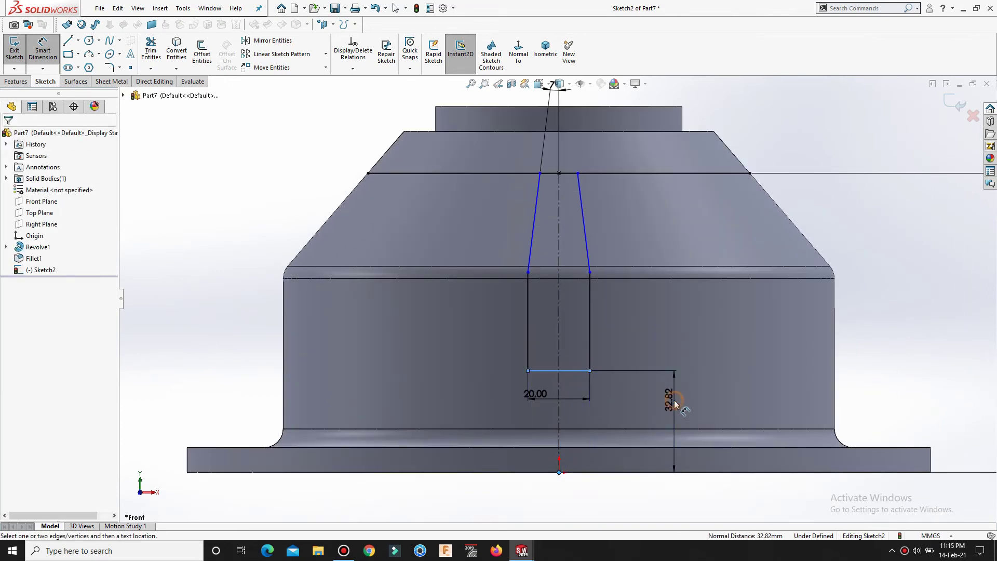
pyautogui.write('36')
pyautogui.press('Return')
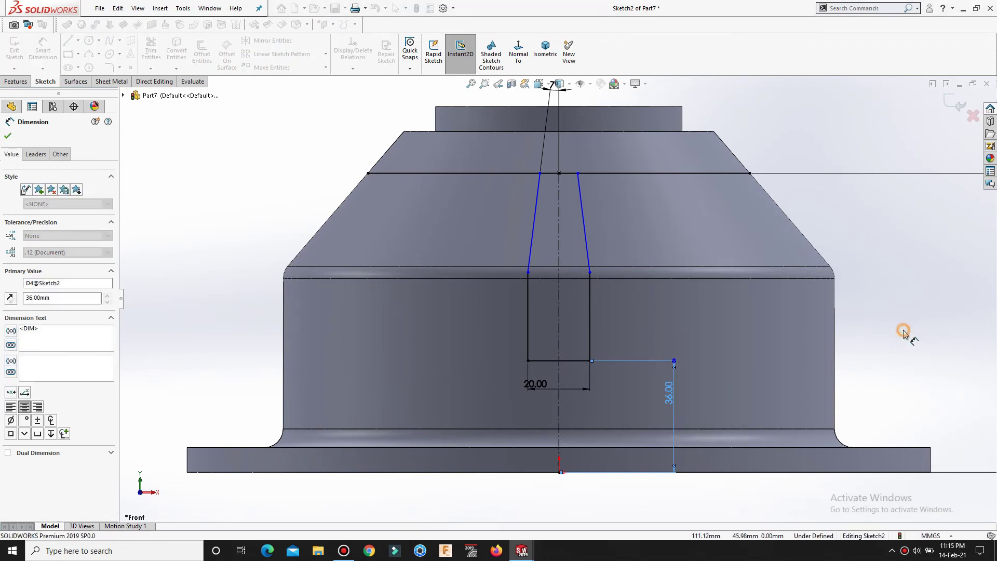
pyautogui.click(903, 333)
# Step: Dimension the height from the flange's upper edge to the profile's right corner, where the slanted and vertical lines meet, at 56.8 mm
pyautogui.click(590, 273)
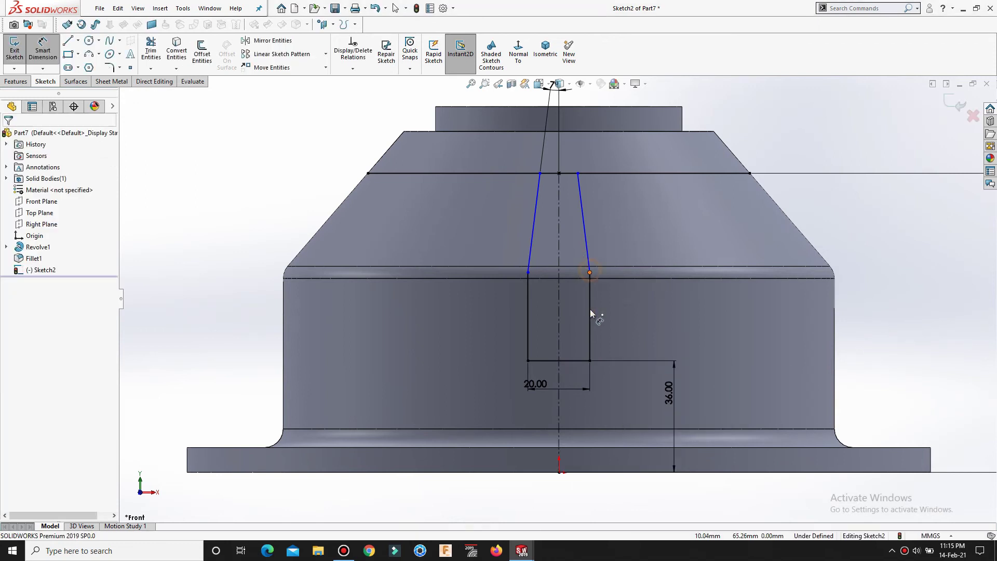
pyautogui.click(806, 447)
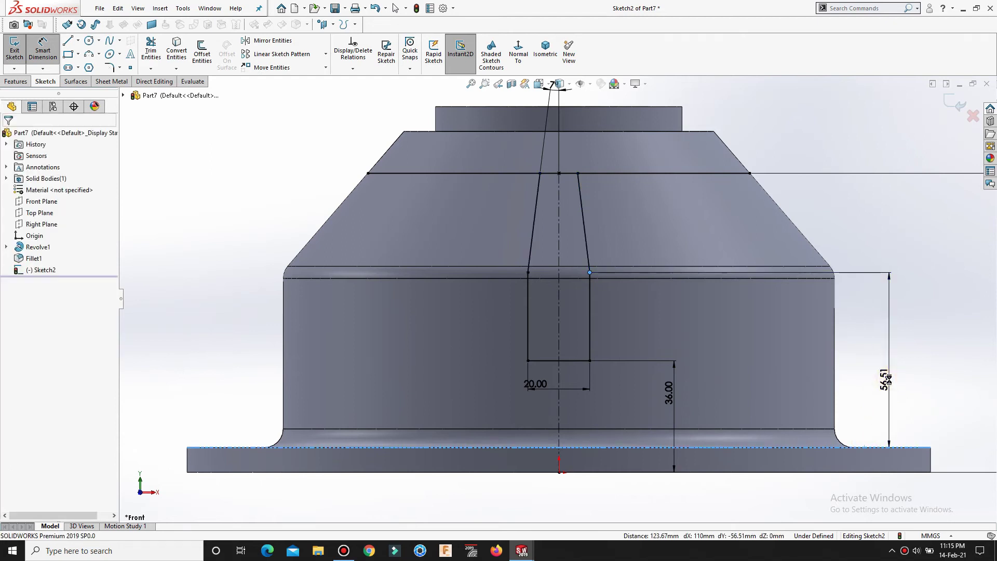
pyautogui.click(888, 379)
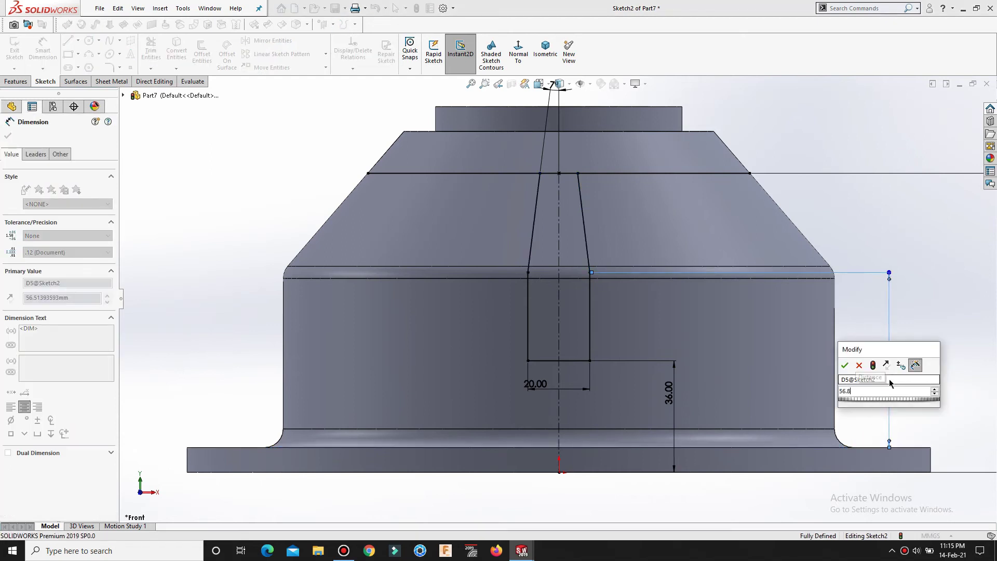
pyautogui.press('Return')
pyautogui.press('Escape')
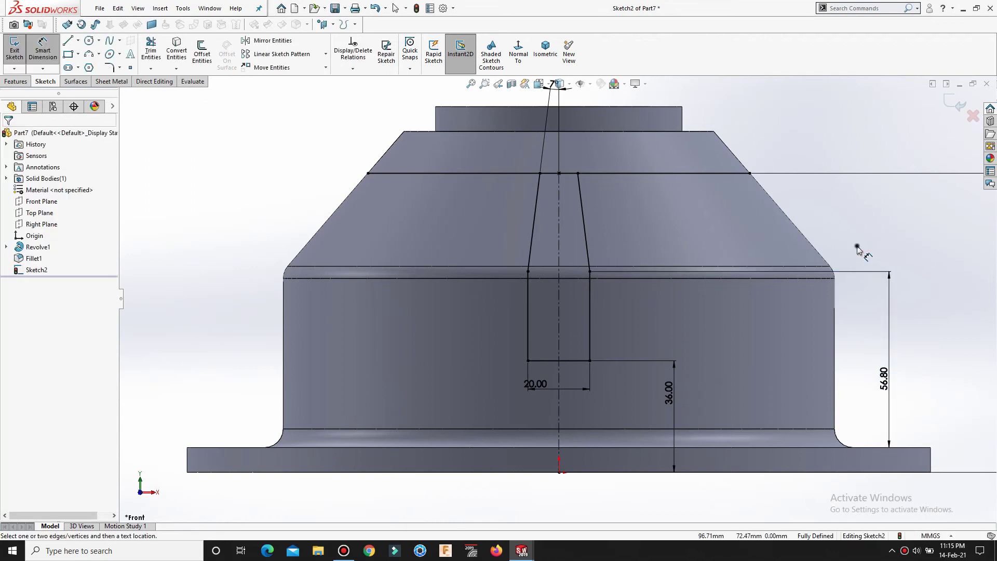
# Step: Trim away the portions of the upper horizontal line that extend outside the slot profile on both sides
pyautogui.click(151, 49)
pyautogui.moveTo(487, 203)
pyautogui.mouseDown()
pyautogui.moveTo(495, 160)
pyautogui.moveTo(650, 212)
pyautogui.mouseUp()
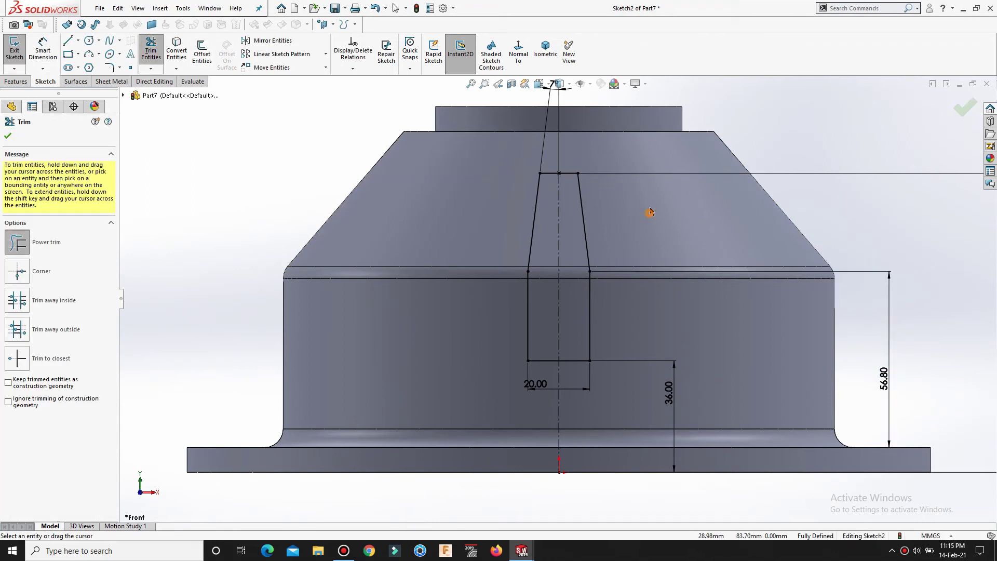
pyautogui.click(7, 136)
# Step: Cut the slot profile through the hub wall with an Extruded Cut set to Through All in one direction
pyautogui.click(16, 81)
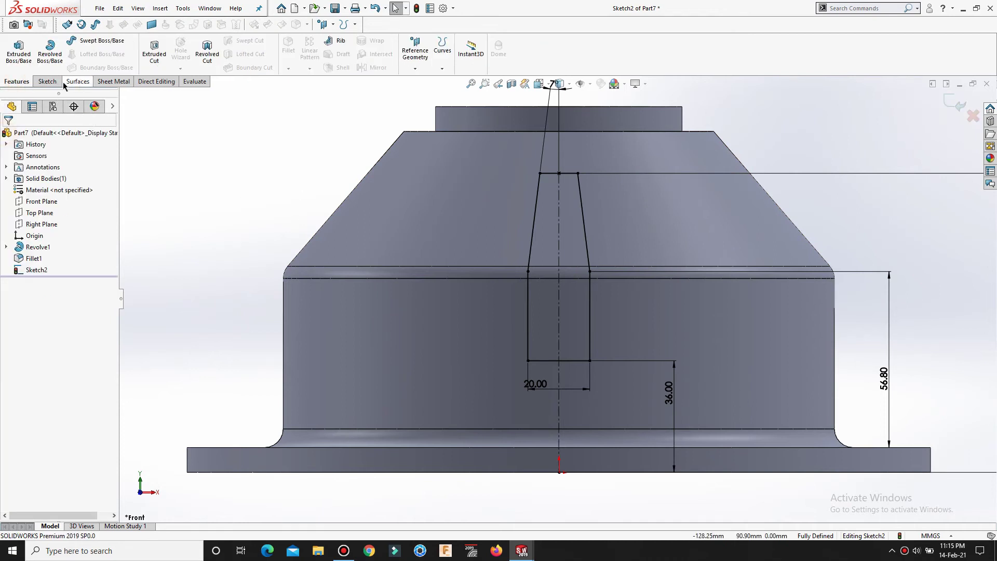
pyautogui.click(154, 53)
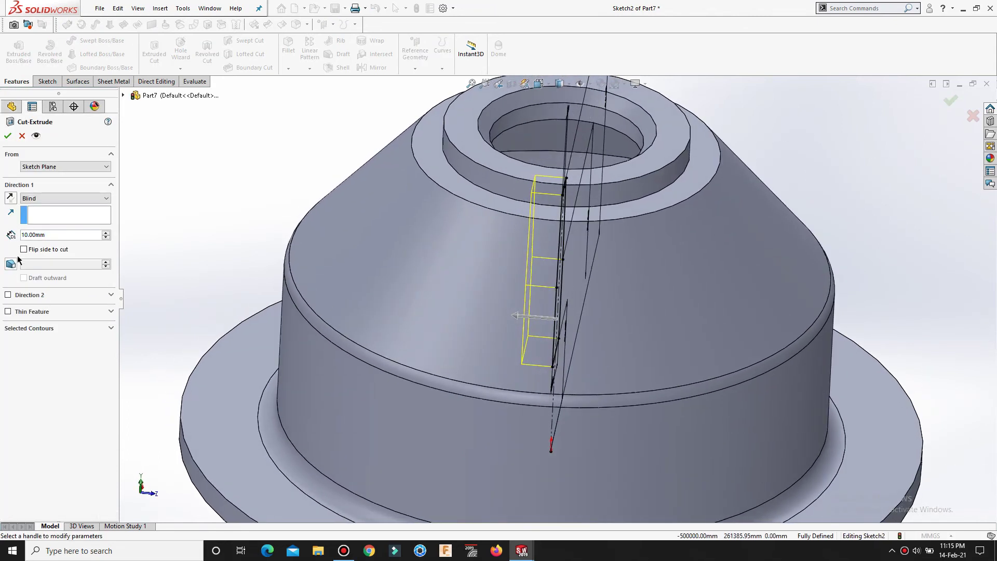
pyautogui.click(32, 199)
pyautogui.click(37, 217)
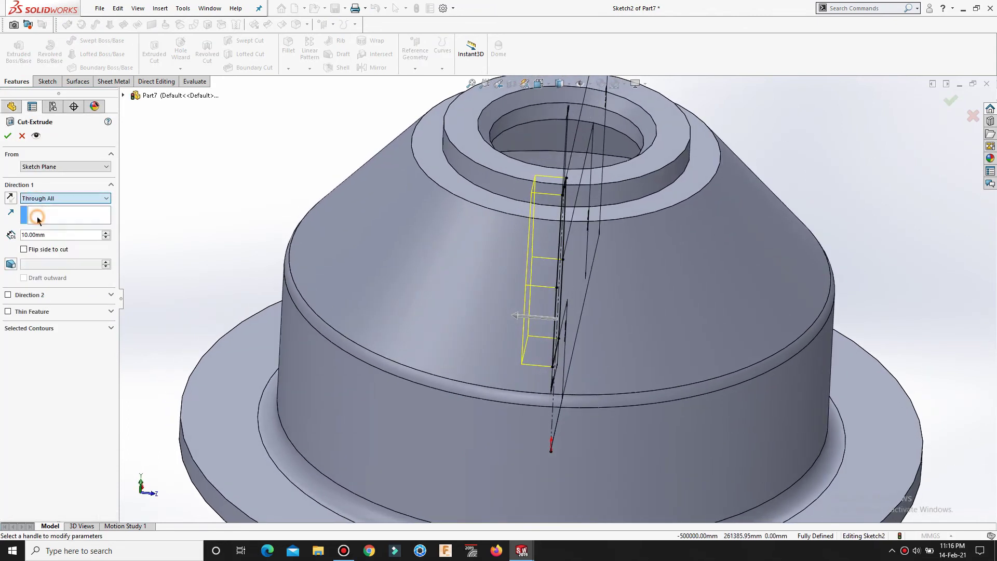
pyautogui.click(8, 136)
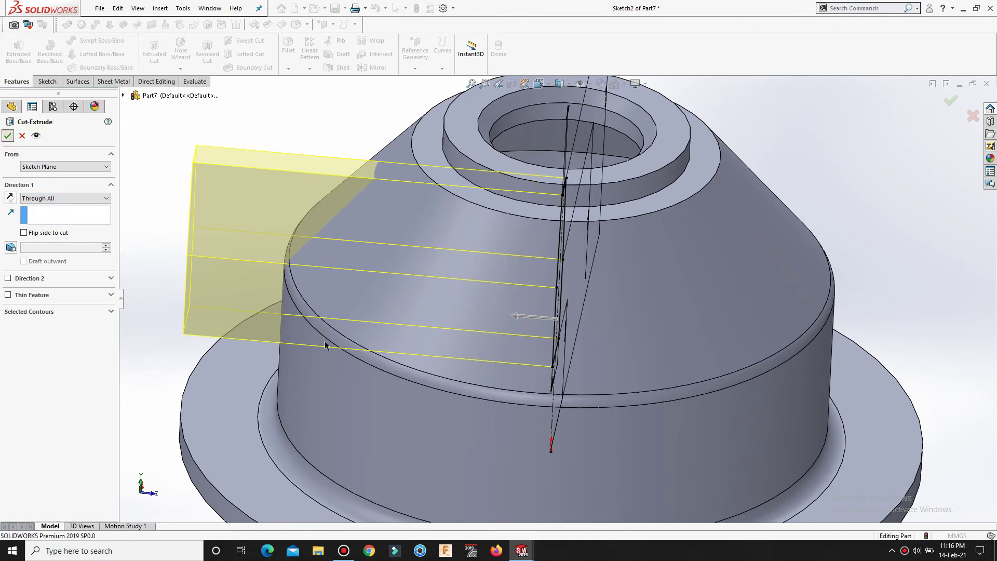
# Step: Examine the slot cut through the conical and cylindrical hub wall
pyautogui.moveTo(325, 319); pyautogui.dragTo(428, 413, button='middle')
pyautogui.scroll(3, 463, 368)
pyautogui.scroll(-2, 263, 347)
pyautogui.click(593, 270)
pyautogui.scroll(1, 593, 271)
pyautogui.scroll(1, 427, 392)
pyautogui.scroll(2, 425, 405)
pyautogui.scroll(-2, 420, 377)
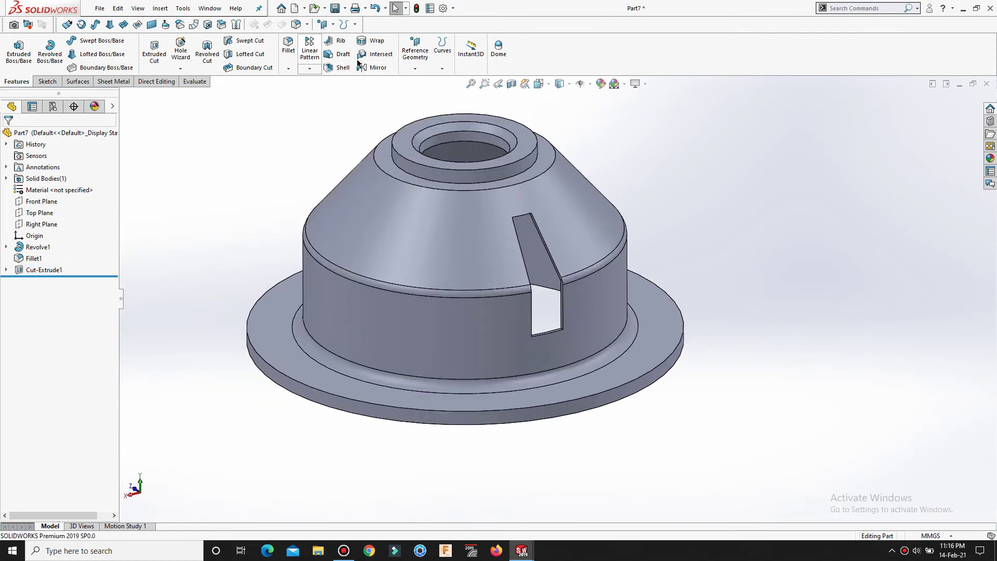
# Step: Circular-pattern the slot cut around the flange's outer cylindrical face with 18 equally spaced instances over 360°
pyautogui.click(313, 70)
pyautogui.click(320, 94)
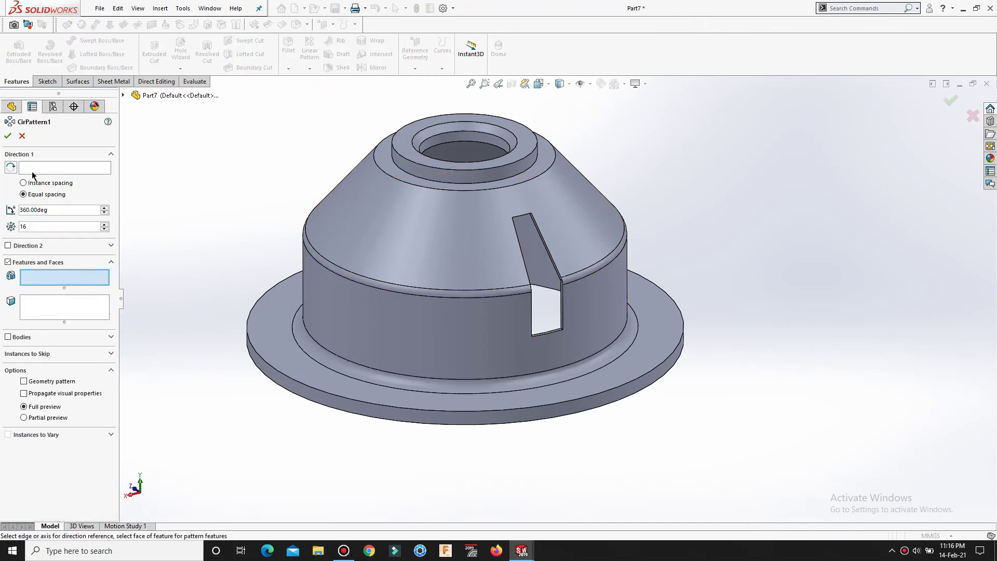
pyautogui.click(40, 170)
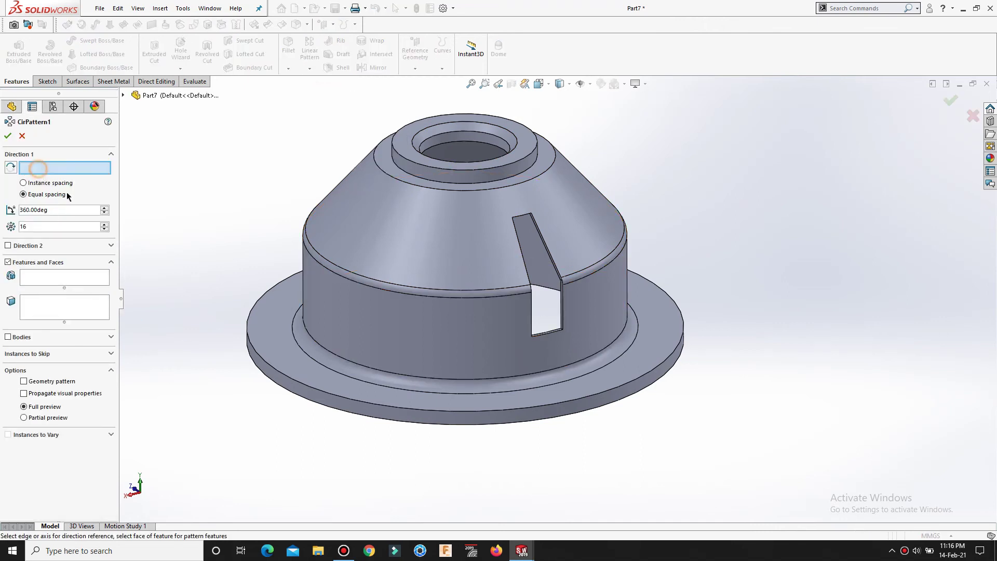
pyautogui.click(315, 399)
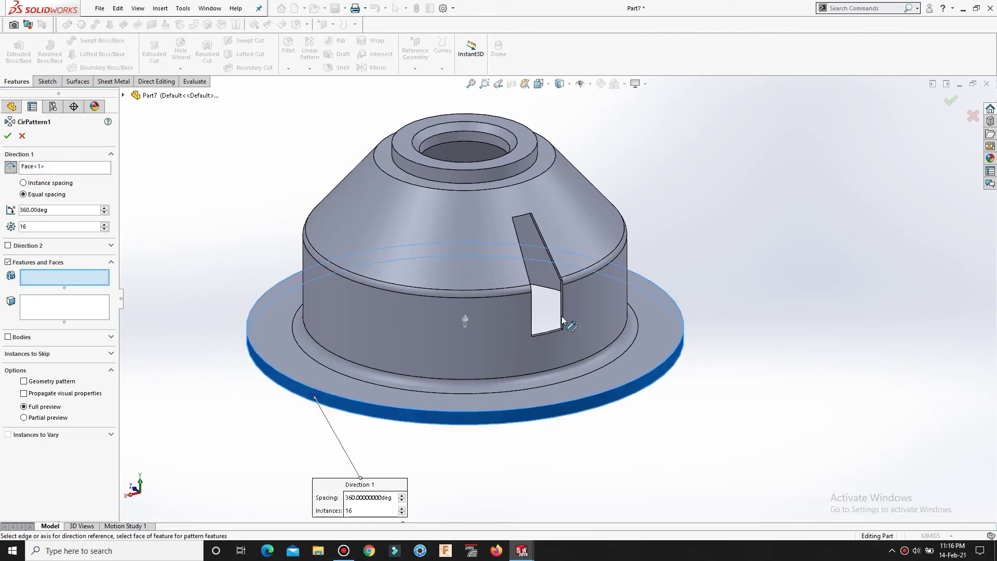
pyautogui.scroll(-5, 563, 321)
pyautogui.click(489, 352)
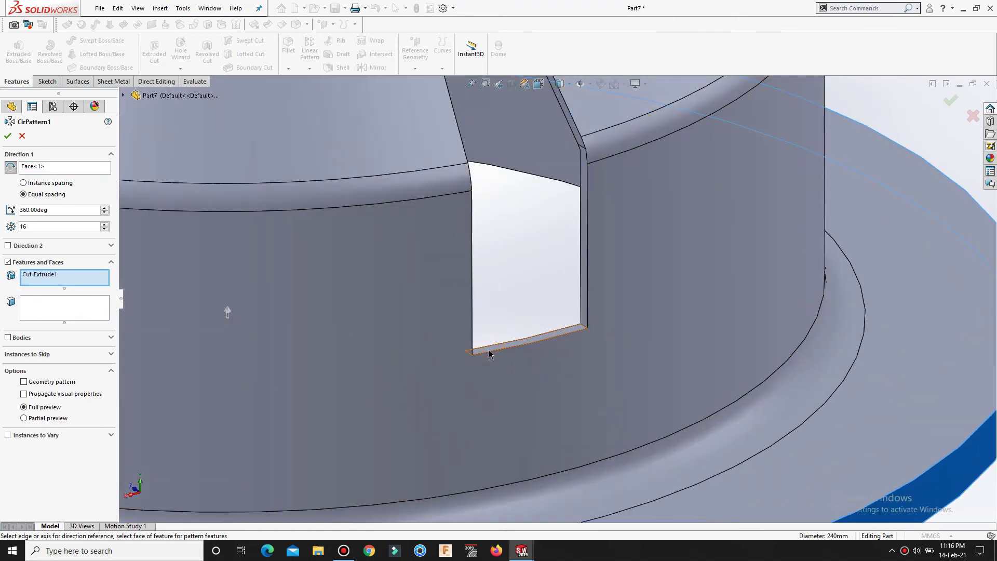
pyautogui.scroll(5, 489, 353)
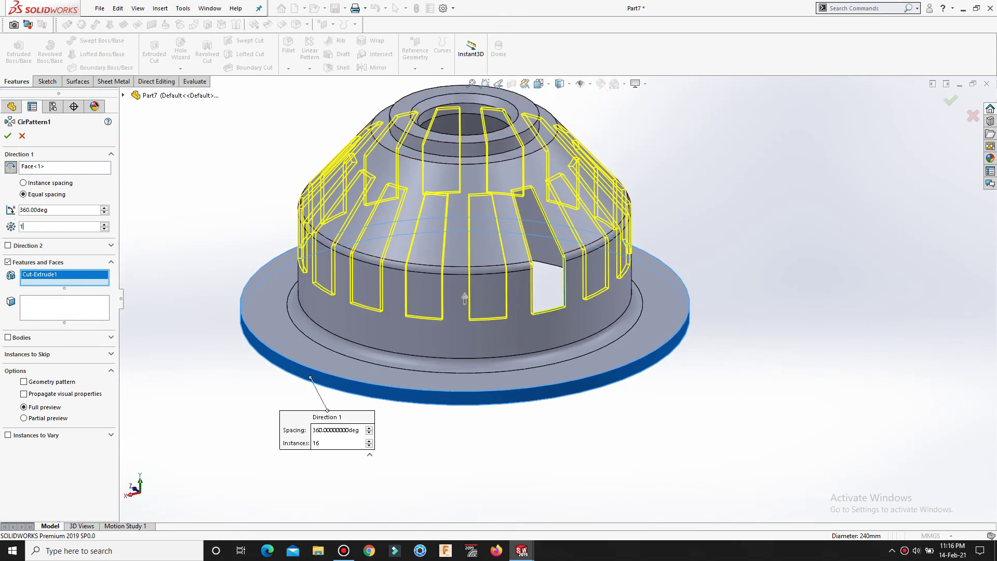
pyautogui.press('Return')
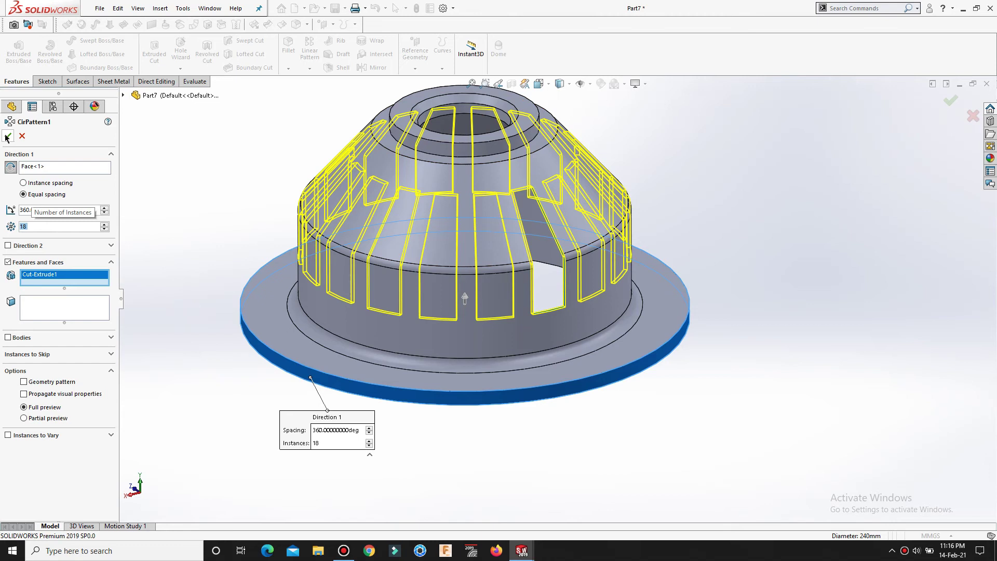
pyautogui.click(6, 137)
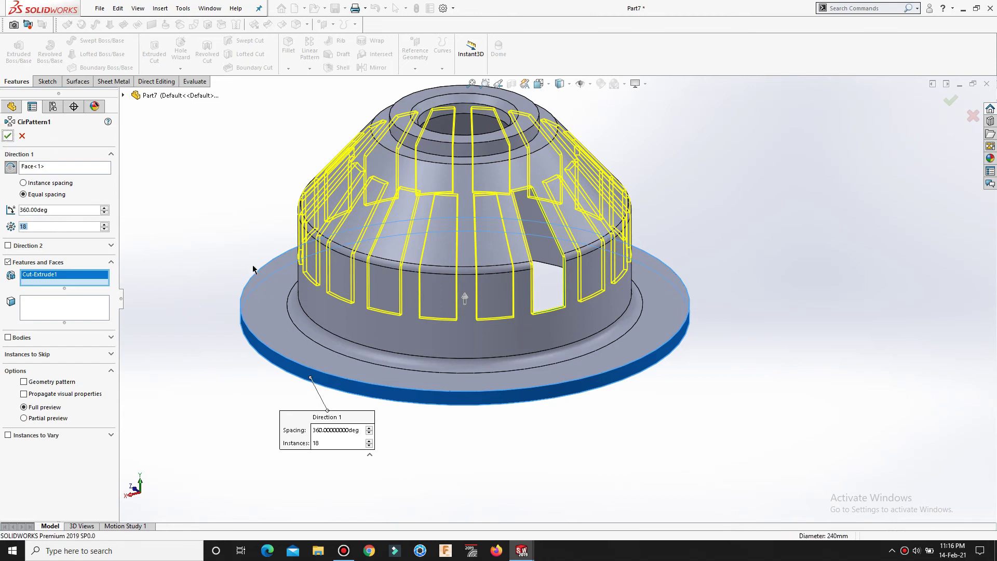
pyautogui.click(207, 289)
# Step: Start a sketch on the flange's upper face
pyautogui.scroll(1, 481, 188)
pyautogui.scroll(-2, 520, 215)
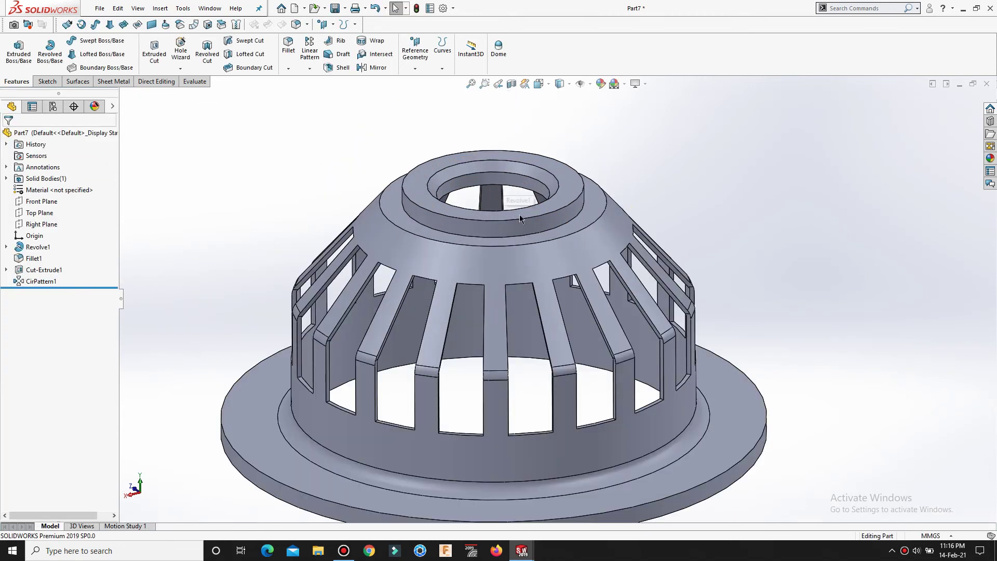
pyautogui.click(245, 438)
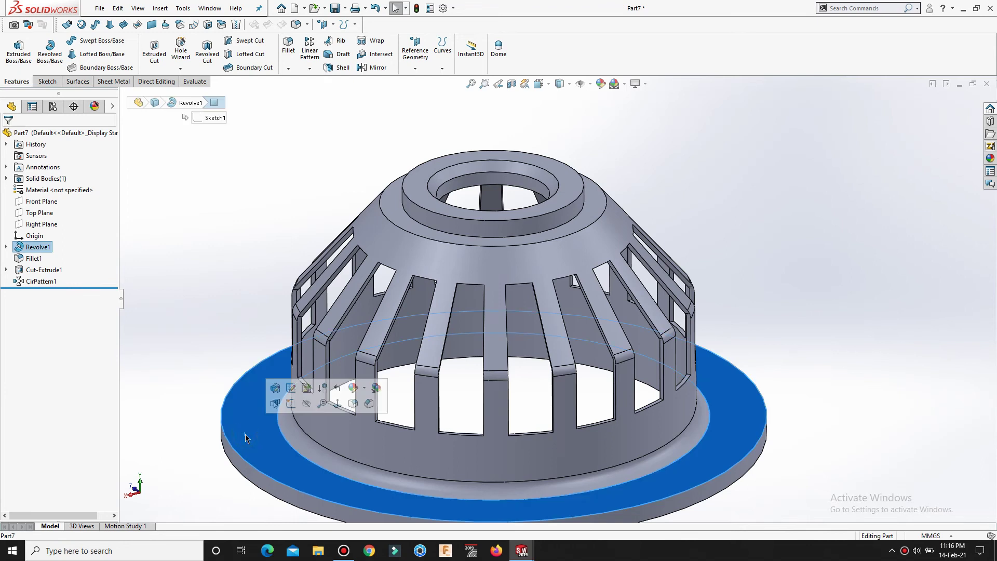
pyautogui.click(289, 406)
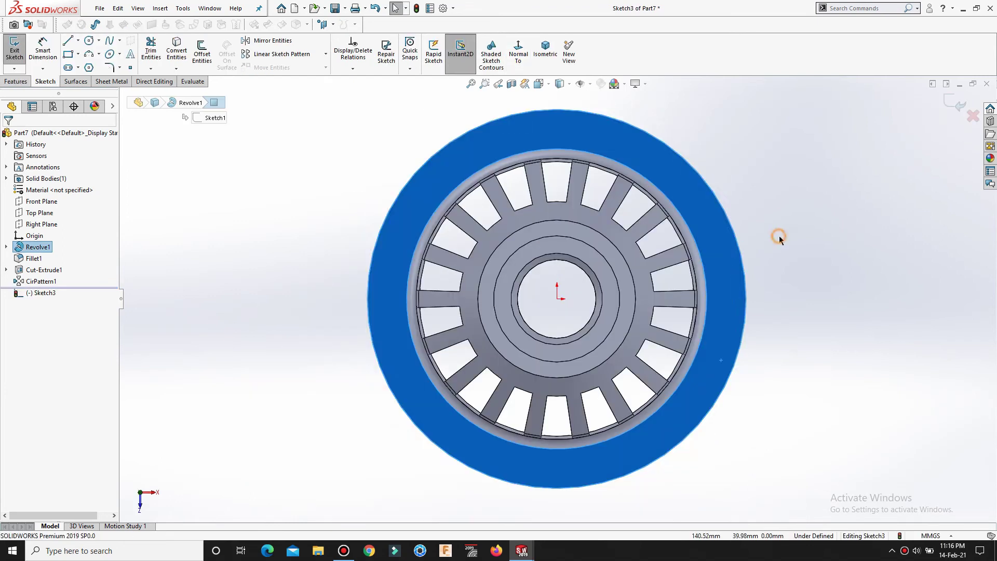
pyautogui.click(524, 83)
# Step: Draw a vertical centerline from just beyond the flange's outer edge to the origin
pyautogui.press('s')
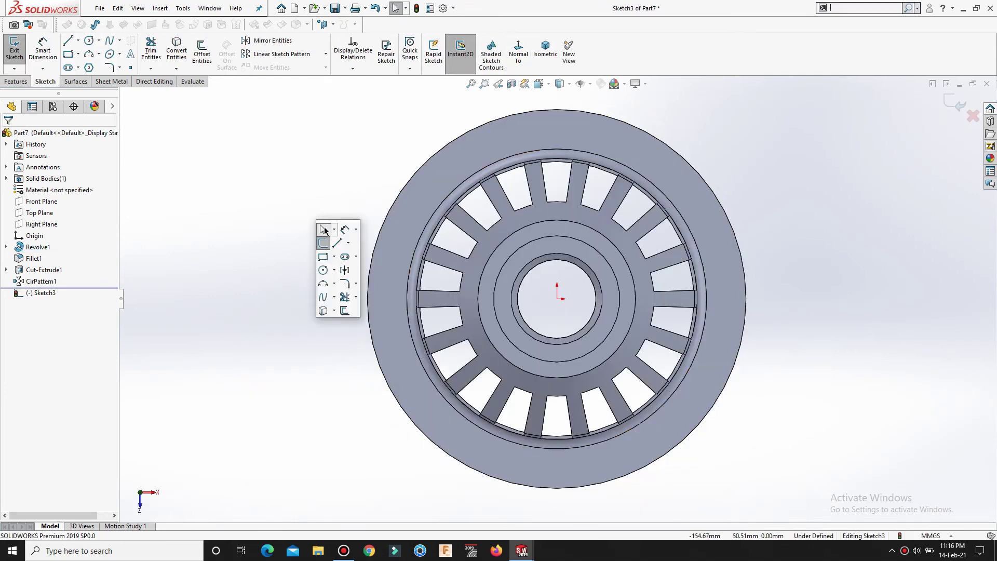
pyautogui.click(347, 243)
pyautogui.click(355, 270)
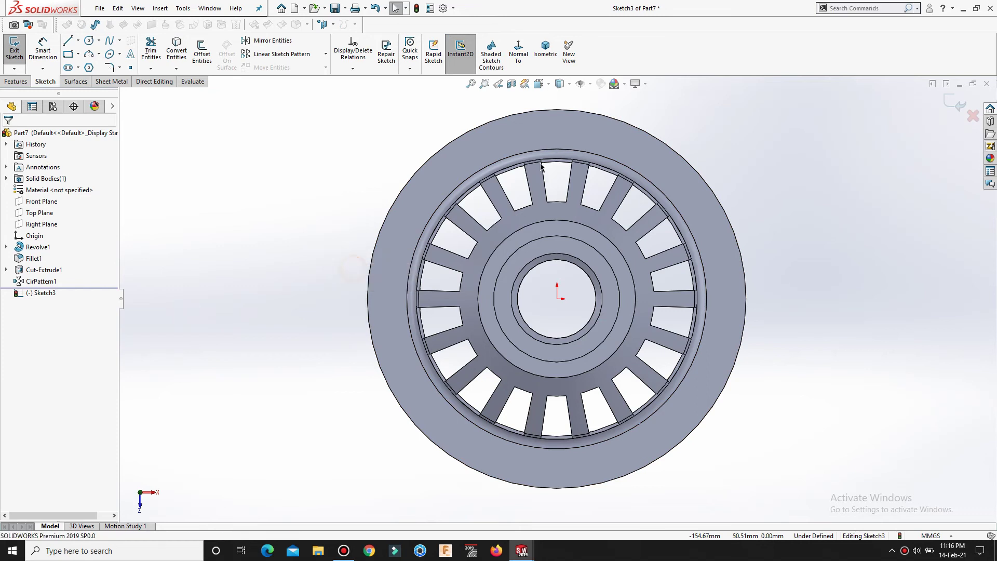
pyautogui.click(556, 99)
pyautogui.click(557, 298)
pyautogui.rightClick(558, 300)
pyautogui.click(574, 308)
# Step: Draw a circle about 16.4 mm in diameter on the flange, centred on the centerline about 106.7 mm from the origin
pyautogui.scroll(-2, 730, 147)
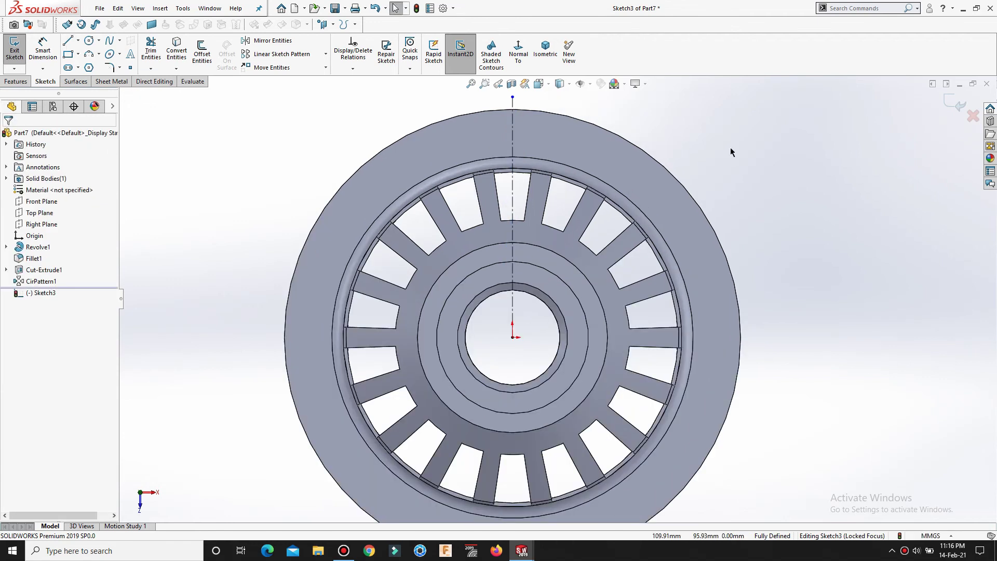
pyautogui.press('s')
pyautogui.click(740, 197)
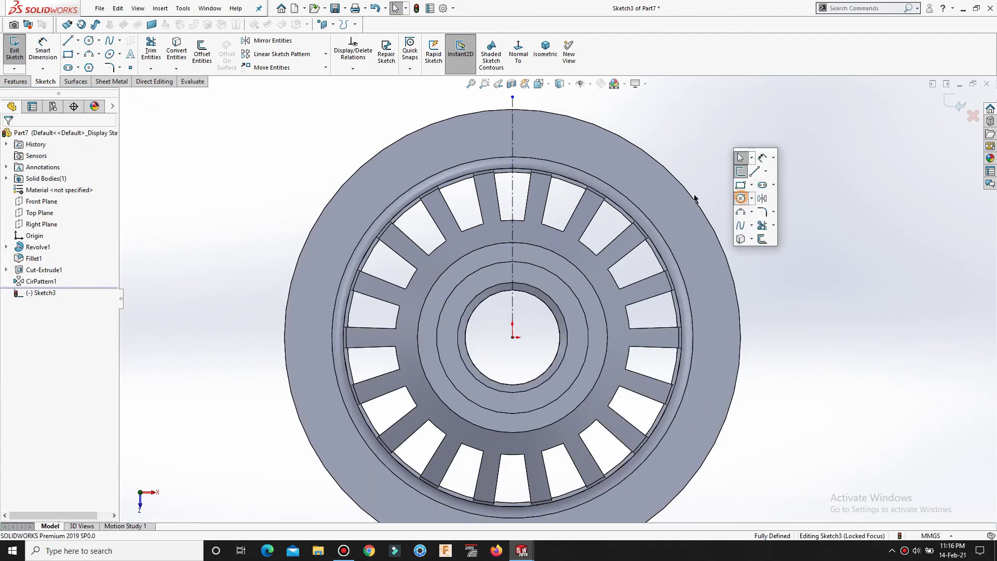
pyautogui.click(512, 134)
pyautogui.click(523, 146)
pyautogui.rightClick(527, 141)
pyautogui.click(546, 148)
# Step: Dimension the flange circle's diameter at 12 mm
pyautogui.press('s')
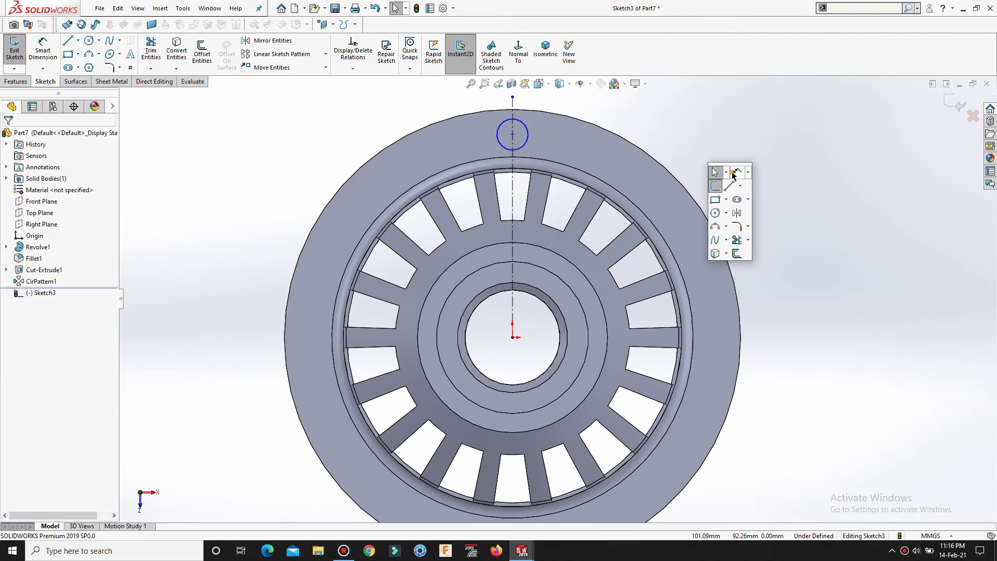
pyautogui.click(734, 173)
pyautogui.click(518, 132)
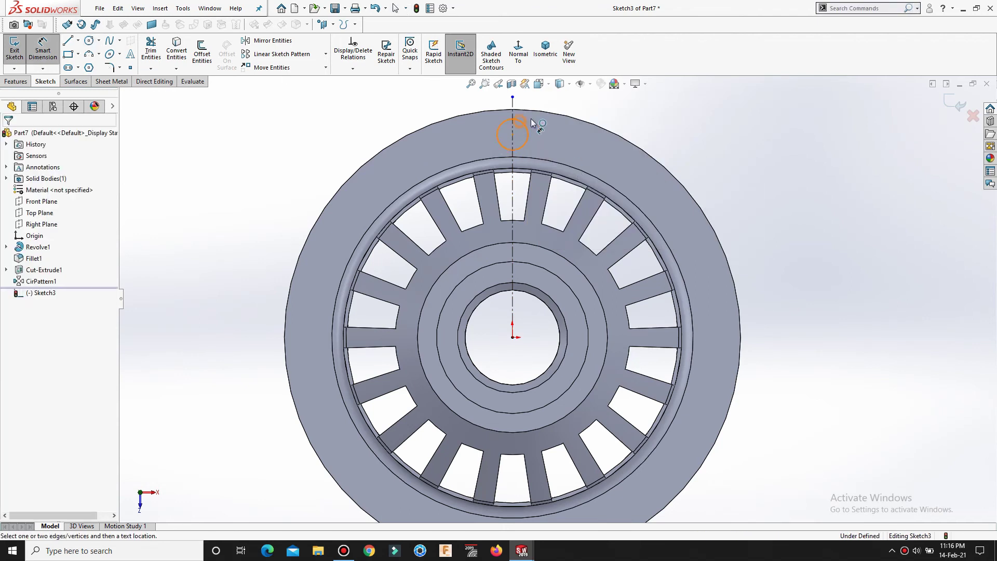
pyautogui.click(653, 111)
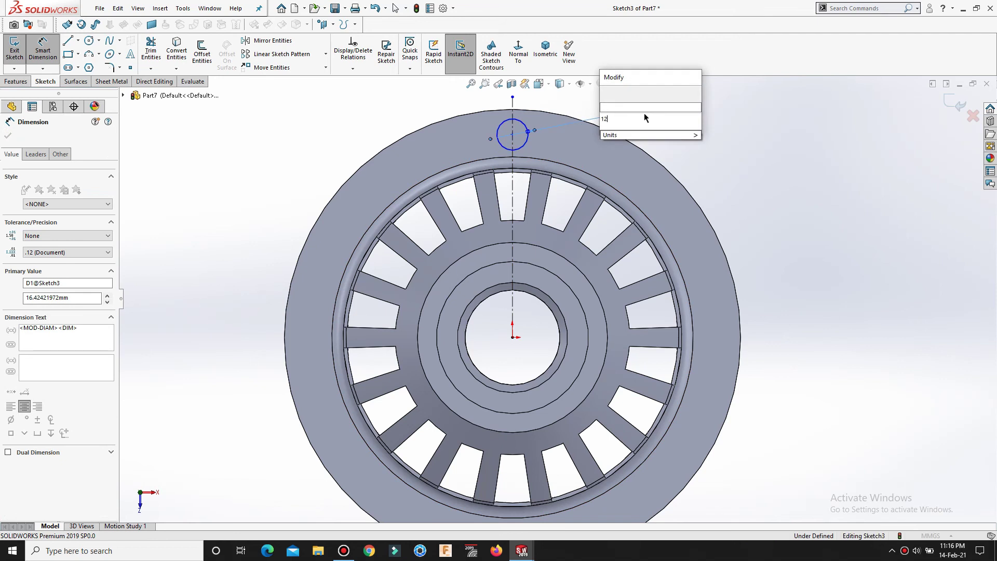
pyautogui.write('12')
pyautogui.press('Return')
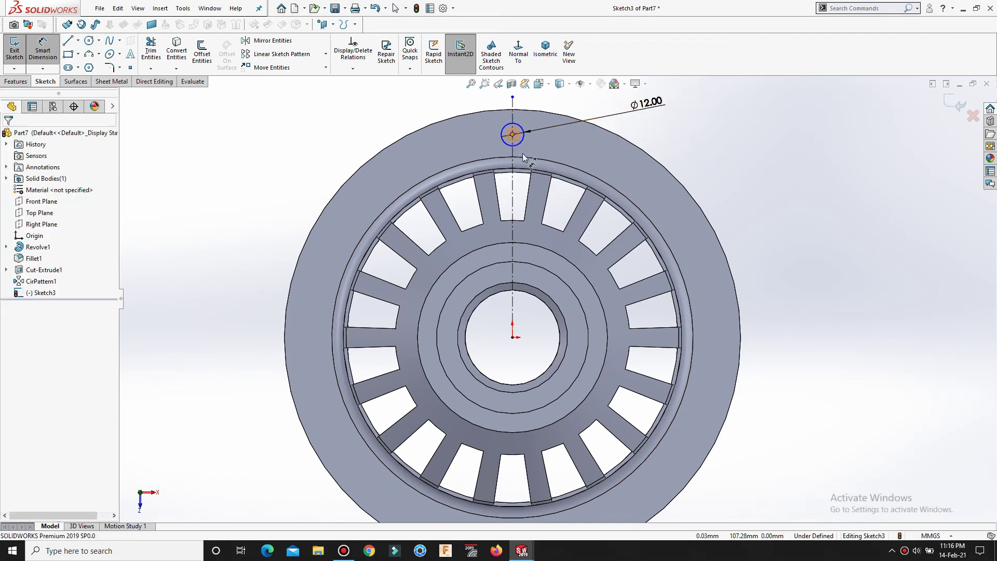
# Step: Dimension the distance from the circle's centre to the origin at 103.5 mm
pyautogui.click(512, 135)
pyautogui.click(512, 337)
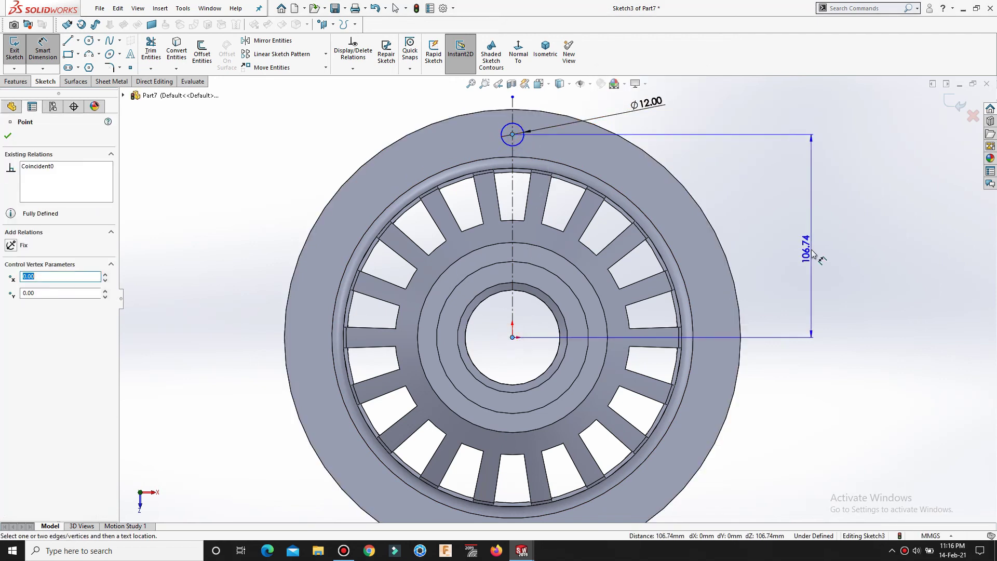
pyautogui.click(811, 256)
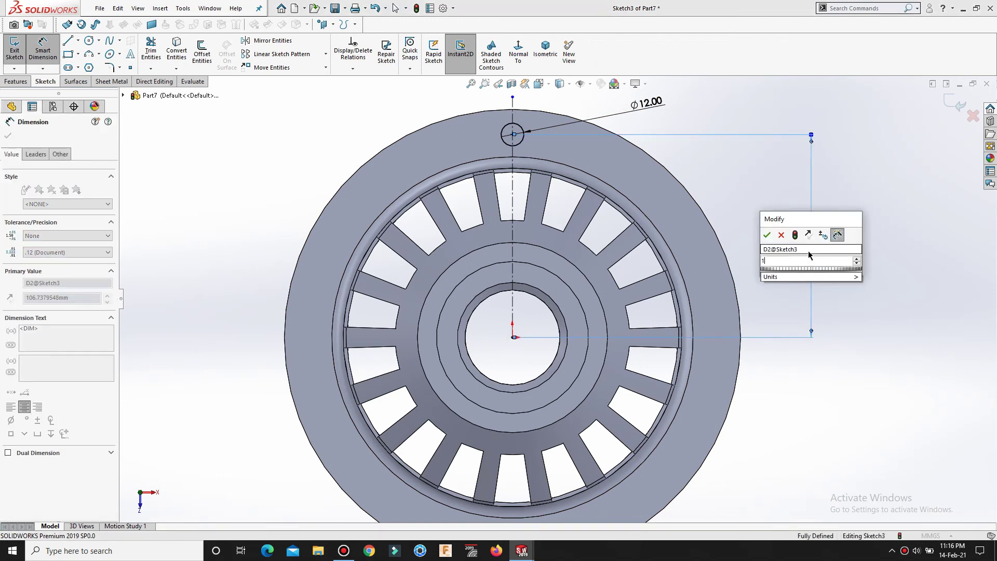
pyautogui.write('103.5')
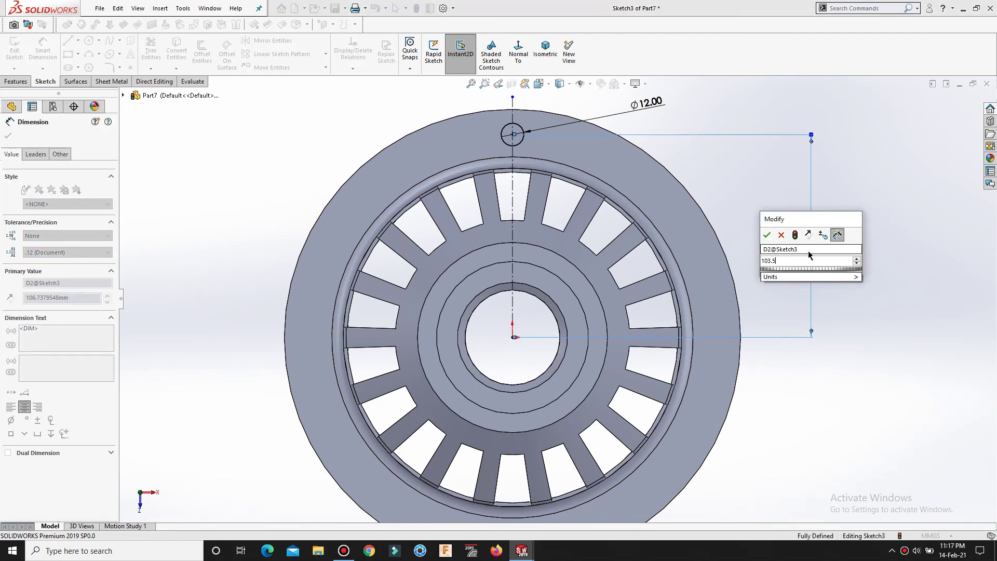
pyautogui.press('Return')
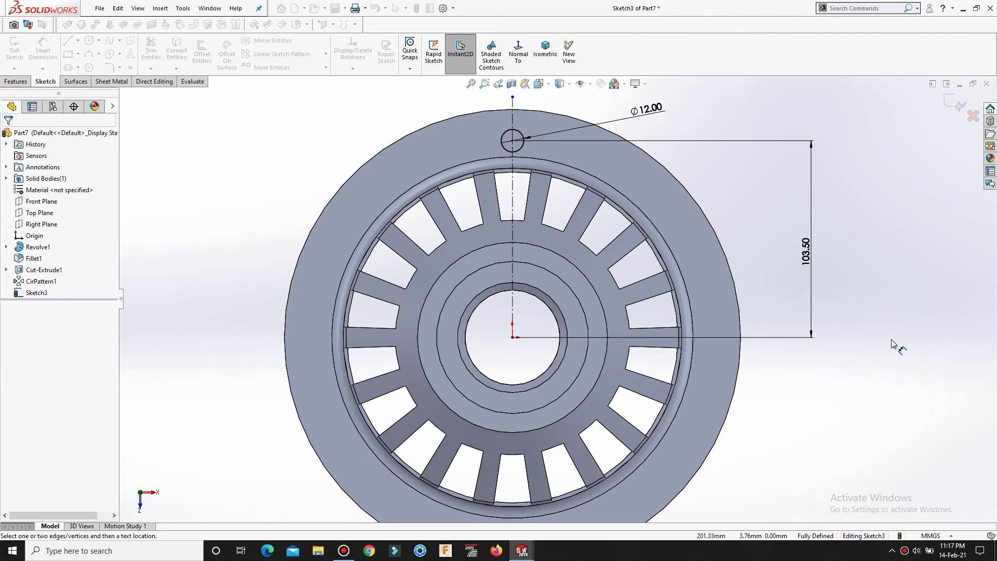
pyautogui.press('Escape')
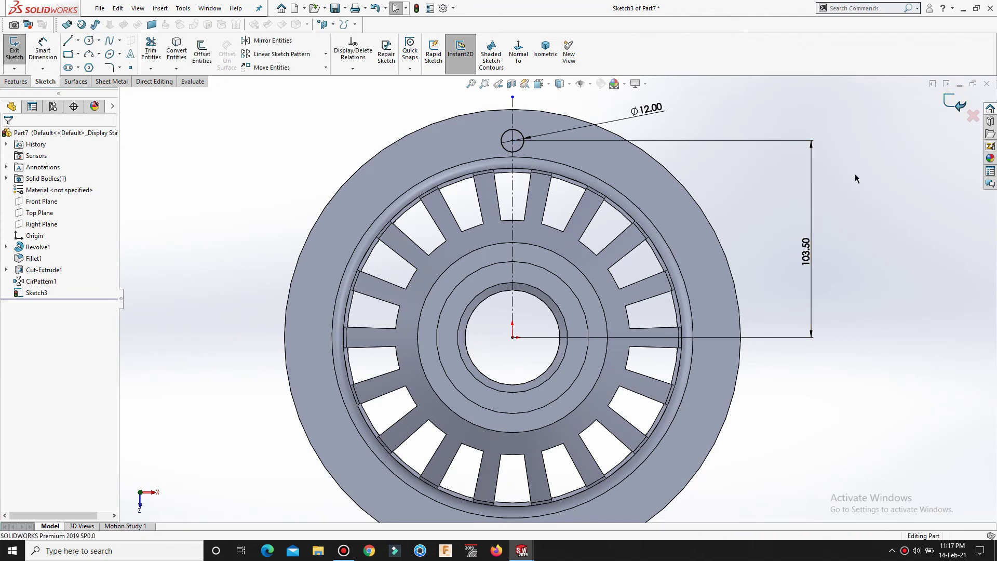
# Step: Cut the circle through the flange with a Blind Extruded Cut 10 mm deep
pyautogui.click(864, 200)
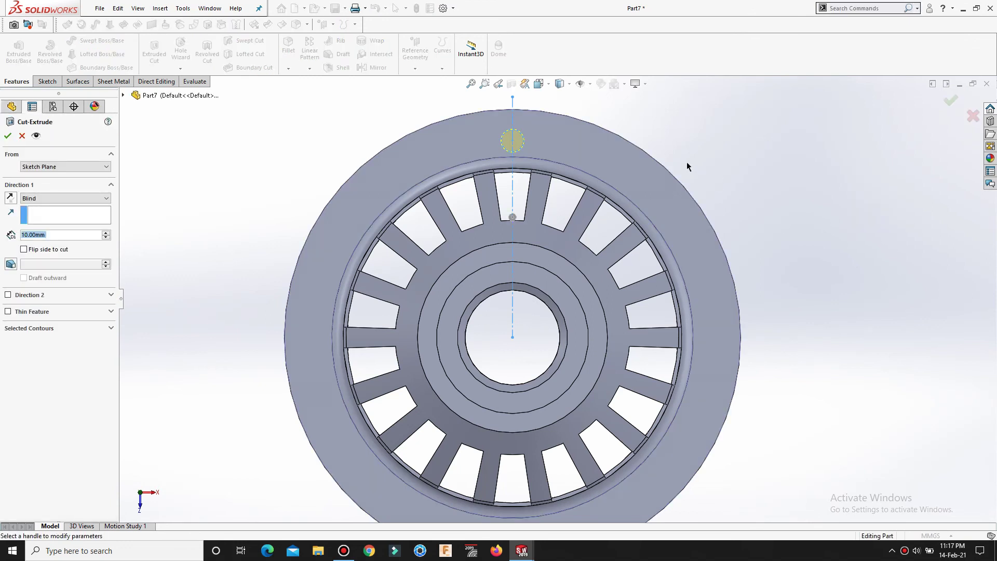
pyautogui.moveTo(585, 243); pyautogui.dragTo(564, 241, button='middle')
pyautogui.scroll(-3, 586, 131)
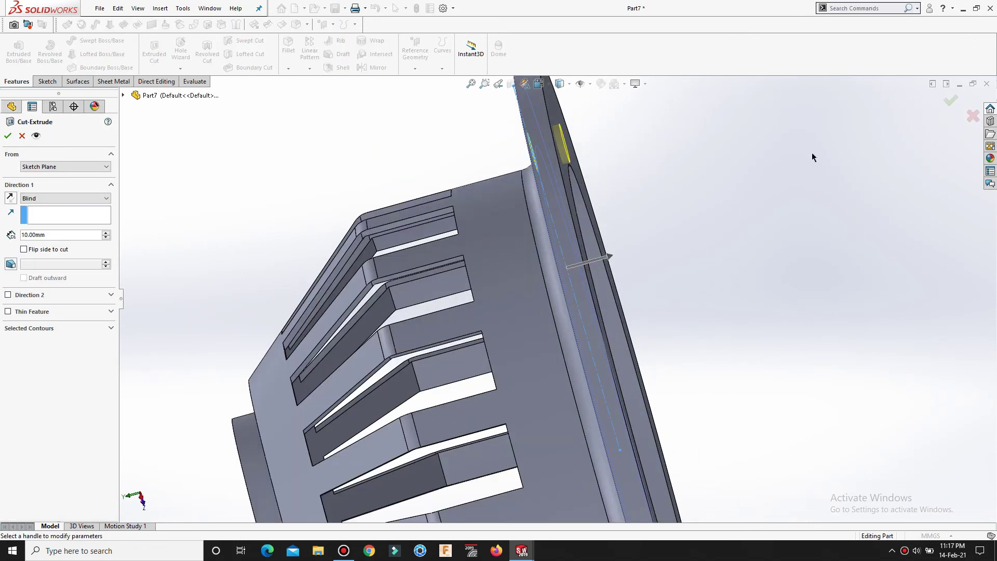
pyautogui.click(950, 102)
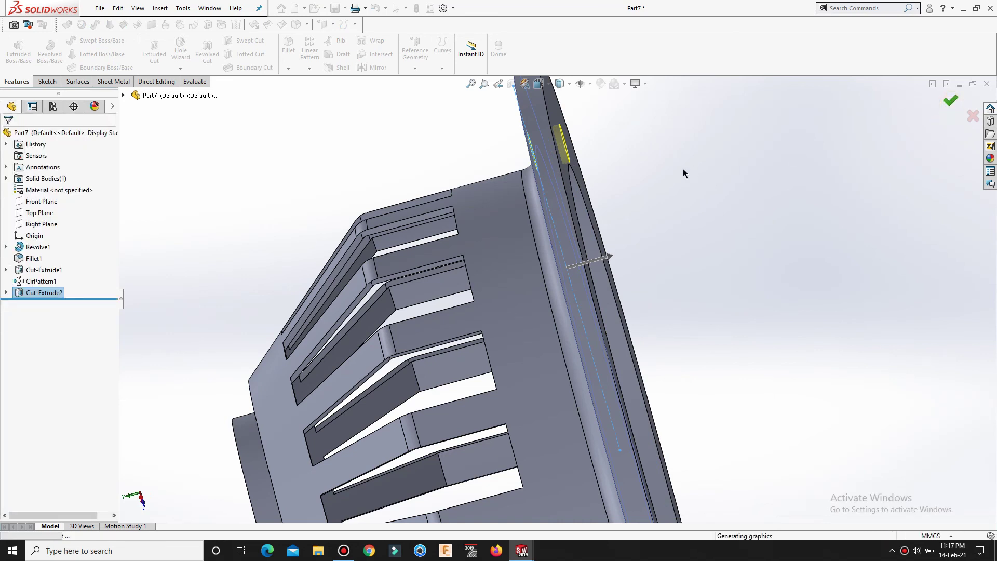
# Step: Circular-pattern the flange hole around the flange's outer cylindrical face with 18 equally spaced instances over 360°
pyautogui.moveTo(686, 170); pyautogui.dragTo(665, 178, button='middle')
pyautogui.click(310, 68)
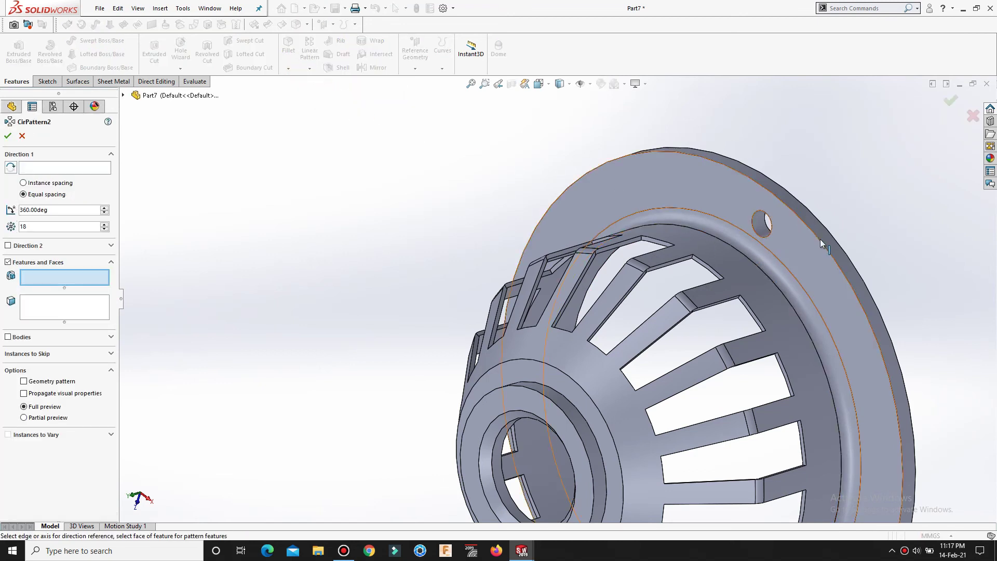
pyautogui.click(794, 207)
pyautogui.click(52, 281)
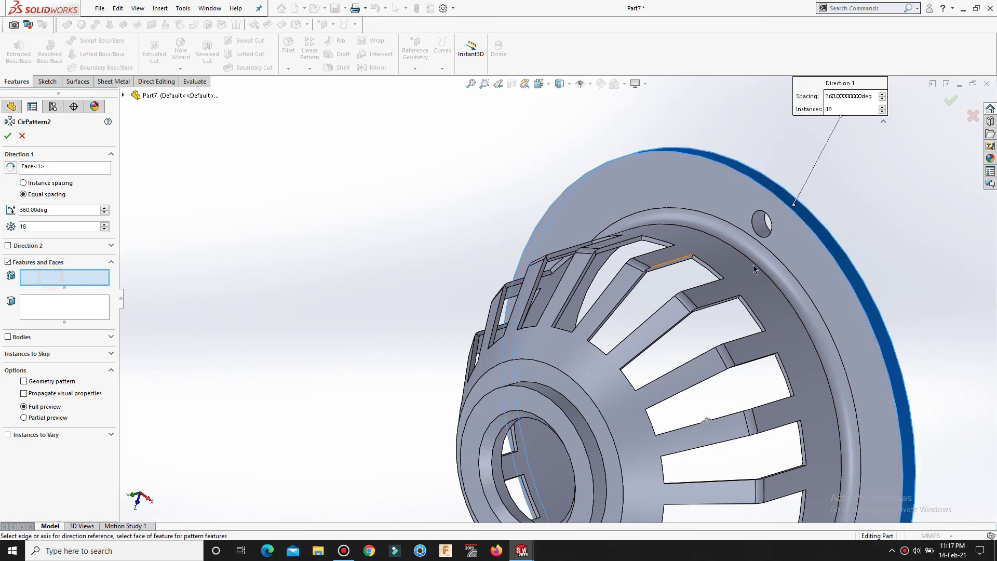
pyautogui.scroll(-3, 752, 264)
pyautogui.click(715, 225)
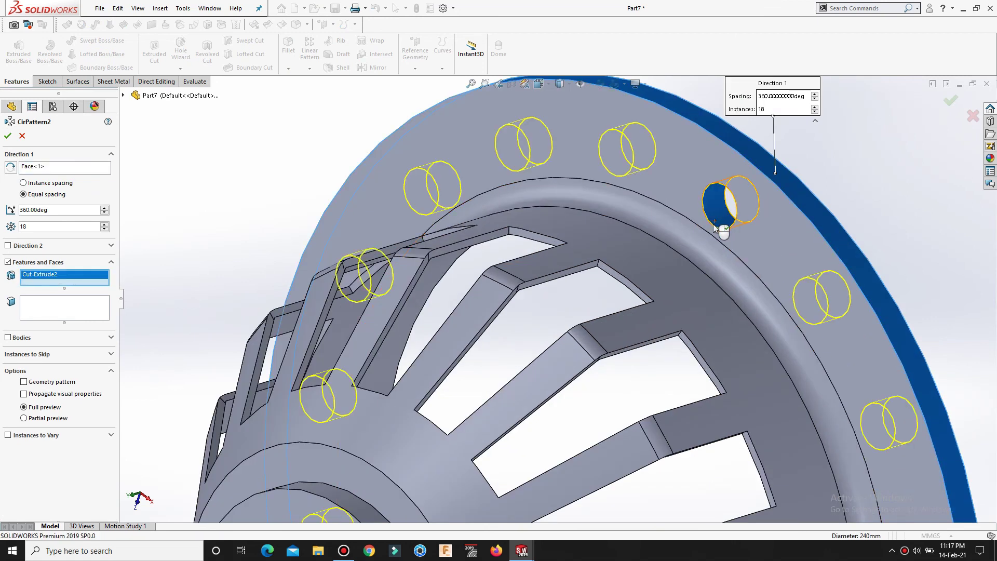
pyautogui.scroll(5, 512, 270)
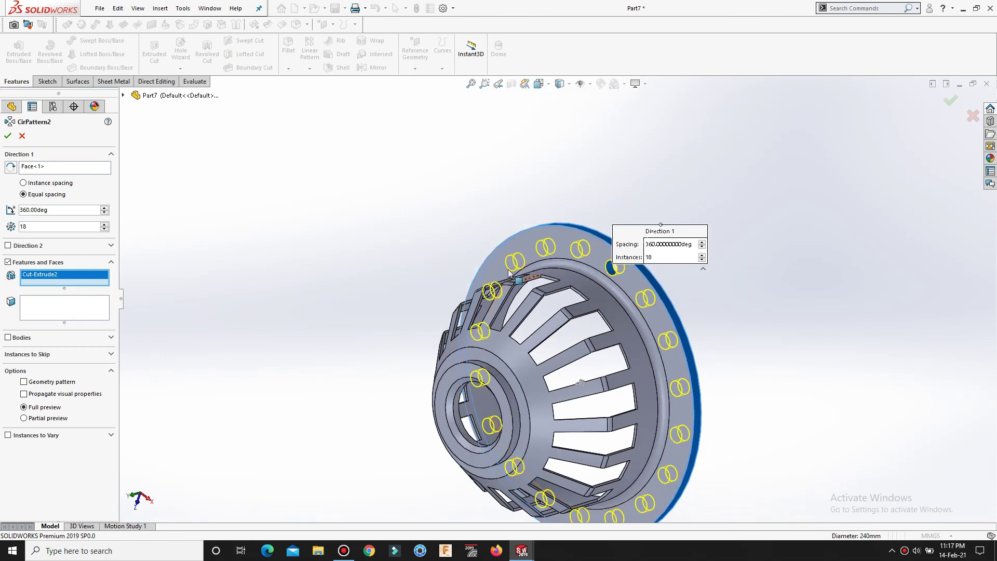
pyautogui.press('Return')
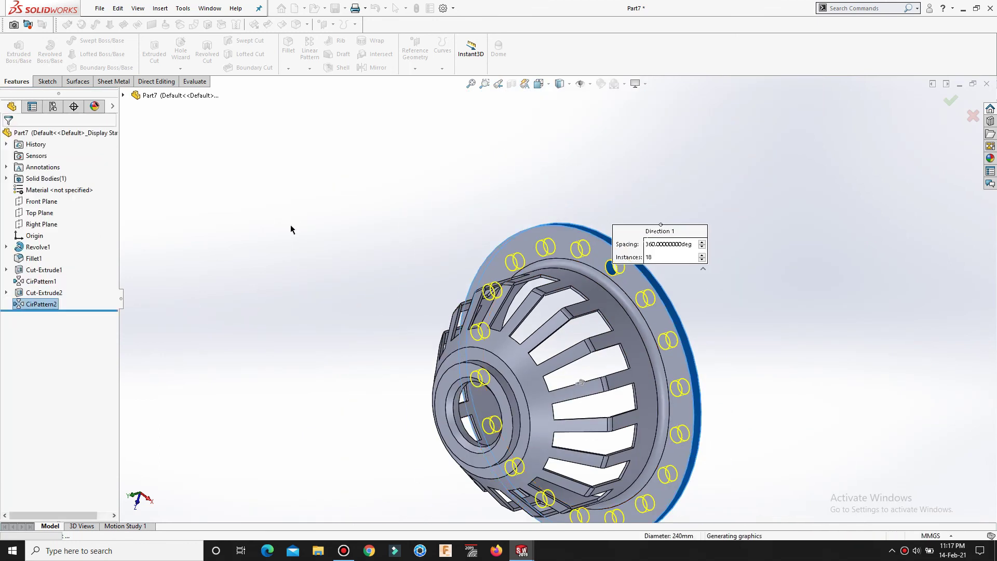
# Step: Examine the patterned flange holes and hub slots from different angles
pyautogui.scroll(3, 426, 374)
pyautogui.moveTo(425, 375); pyautogui.dragTo(443, 338, button='middle')
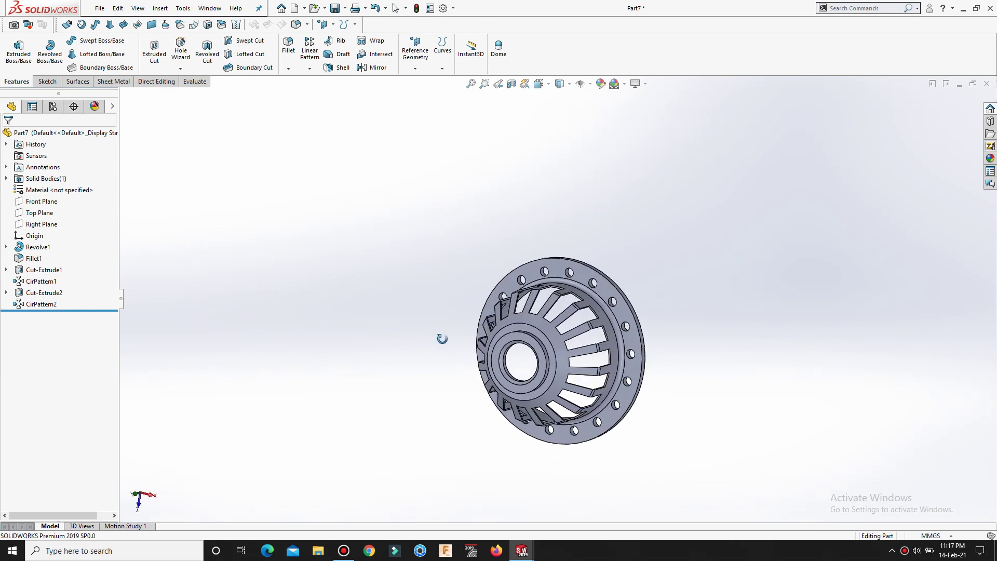
pyautogui.scroll(-3, 701, 383)
pyautogui.scroll(-2, 427, 191)
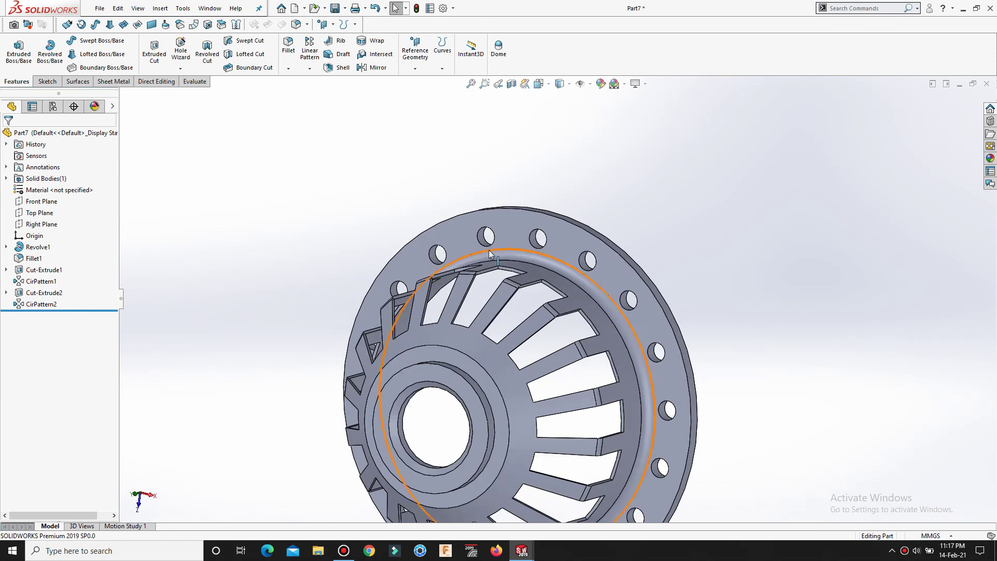
pyautogui.scroll(1, 608, 299)
pyautogui.moveTo(675, 296); pyautogui.dragTo(694, 292, button='middle')
pyautogui.scroll(2, 694, 292)
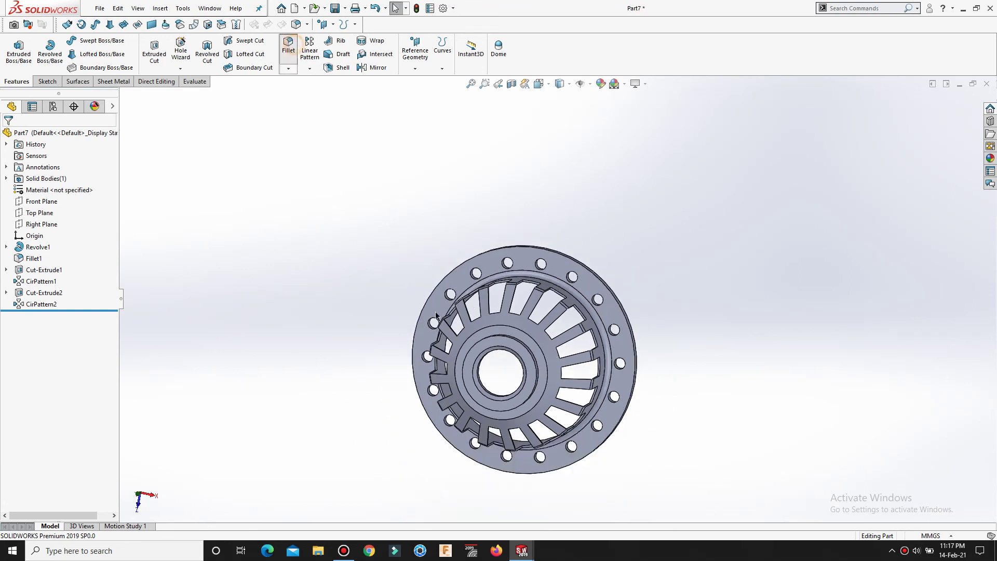
# Step: Fillet the circular edge where the cone meets the flat shoulder around the upper collar with a 4 mm radius
pyautogui.moveTo(521, 382); pyautogui.dragTo(527, 197, button='middle')
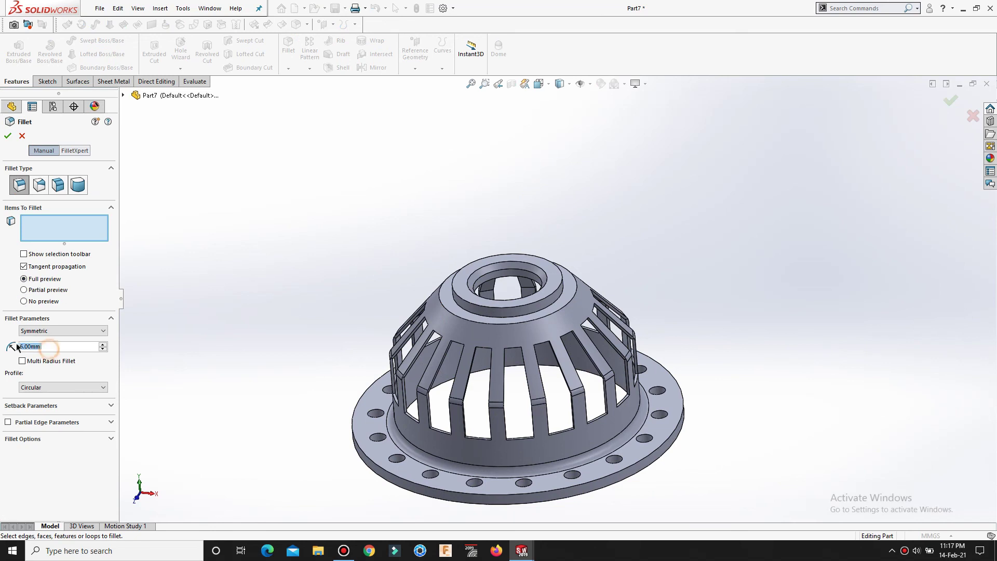
pyautogui.write('4')
pyautogui.press('Return')
pyautogui.scroll(-3, 414, 347)
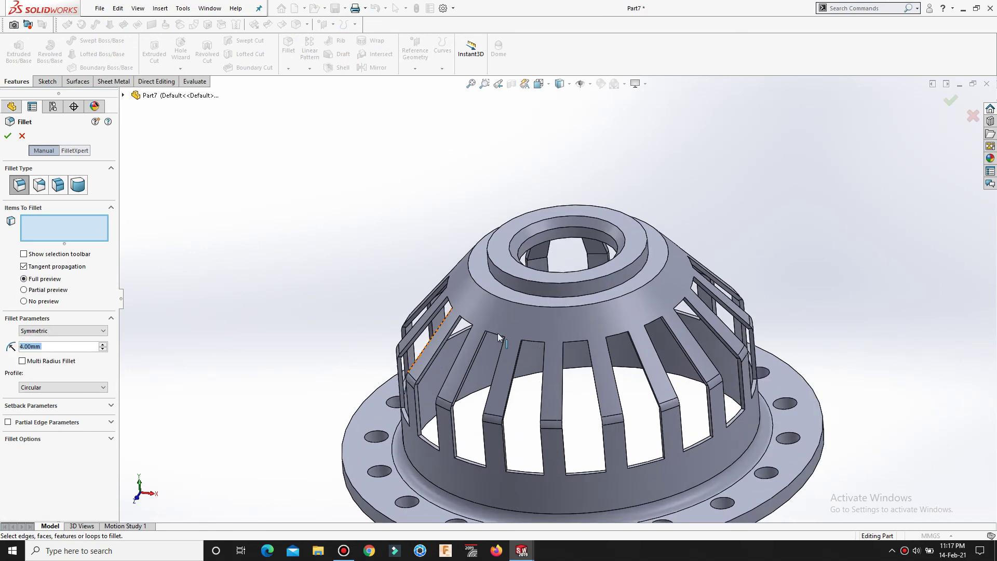
pyautogui.click(542, 292)
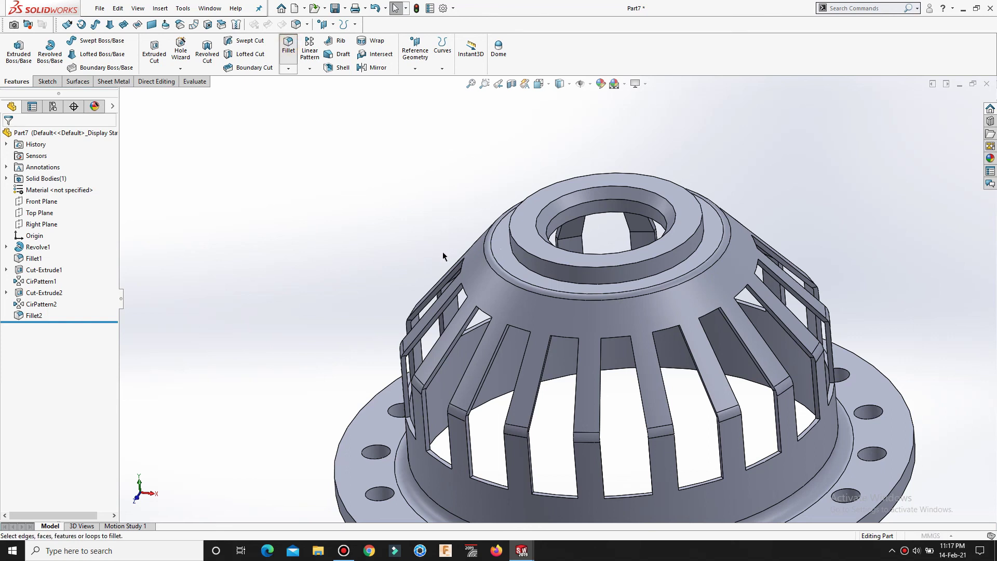
# Step: Fillet the base edge and the upper outer edge of the raised collar on top of the hub with a 2 mm radius
pyautogui.write('2')
pyautogui.press('Return')
pyautogui.click(521, 266)
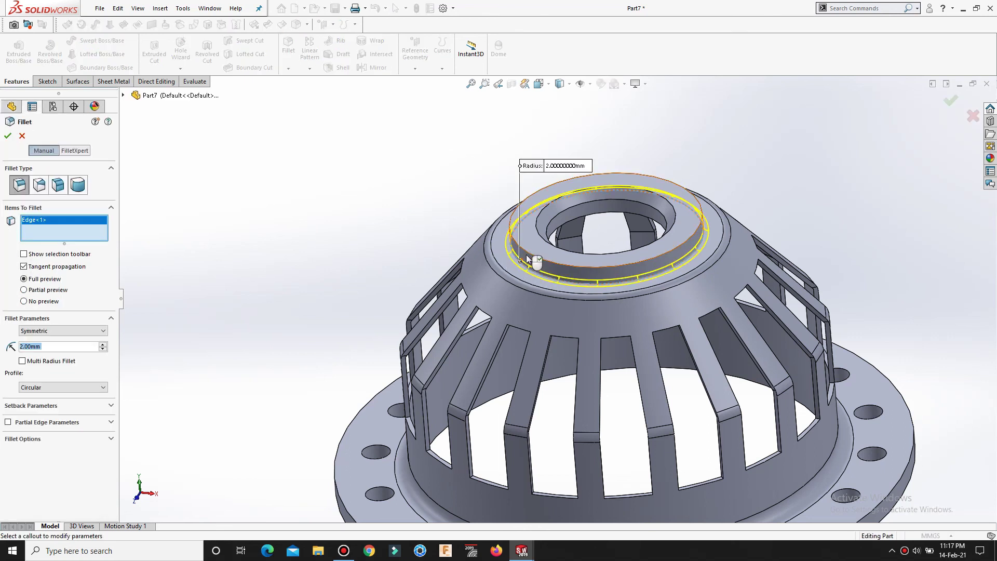
pyautogui.click(529, 254)
pyautogui.press('Return')
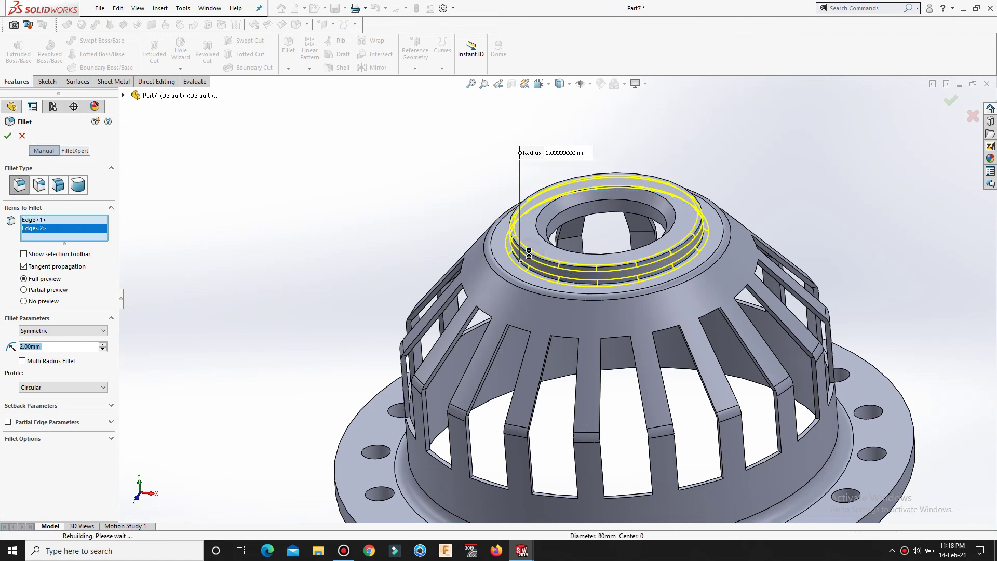
# Step: Assign Nickel as the part's material and show the whole part in isometric view with nothing selected
pyautogui.scroll(3, 403, 409)
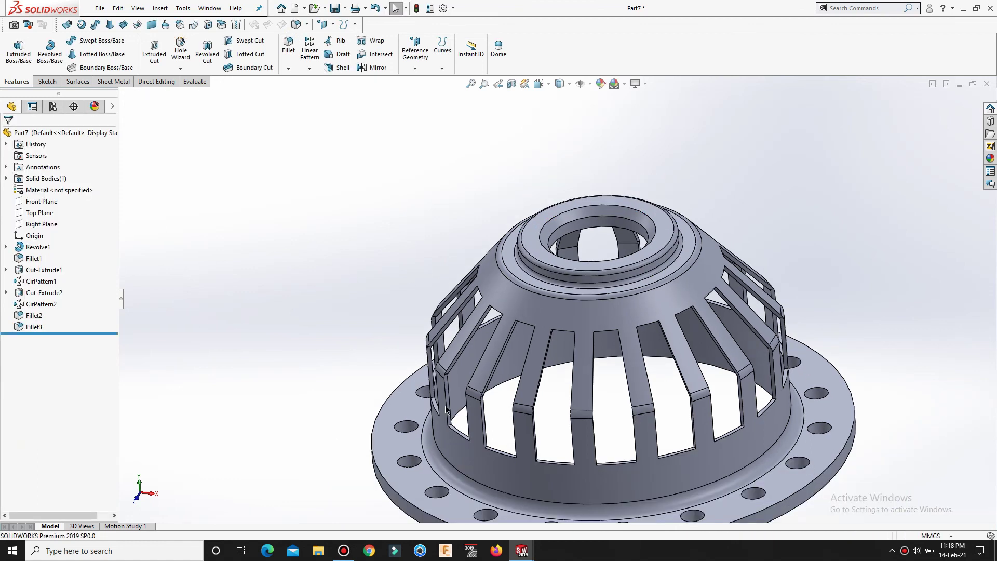
pyautogui.moveTo(428, 408)
pyautogui.mouseDown(button='middle')
pyautogui.moveTo(434, 349)
pyautogui.moveTo(425, 397)
pyautogui.mouseUp(button='middle')
pyautogui.rightClick(22, 193)
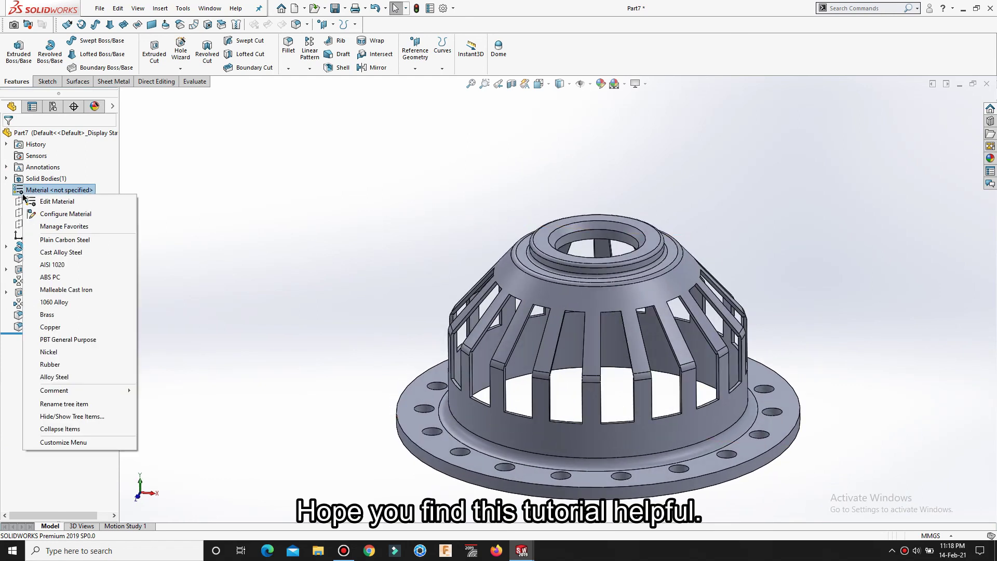
pyautogui.click(55, 352)
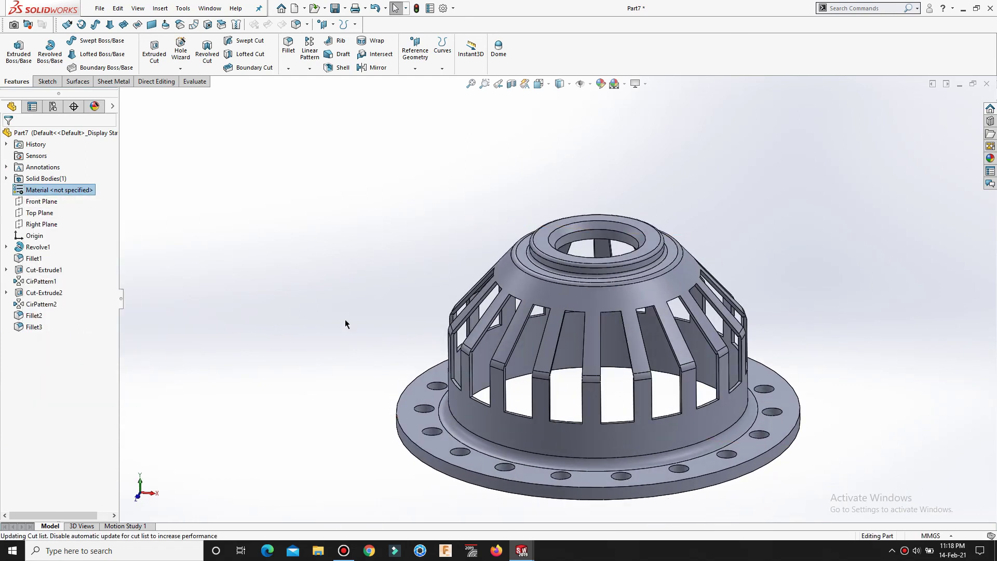
pyautogui.moveTo(696, 242); pyautogui.dragTo(723, 357, button='middle')
pyautogui.scroll(-2, 722, 357)
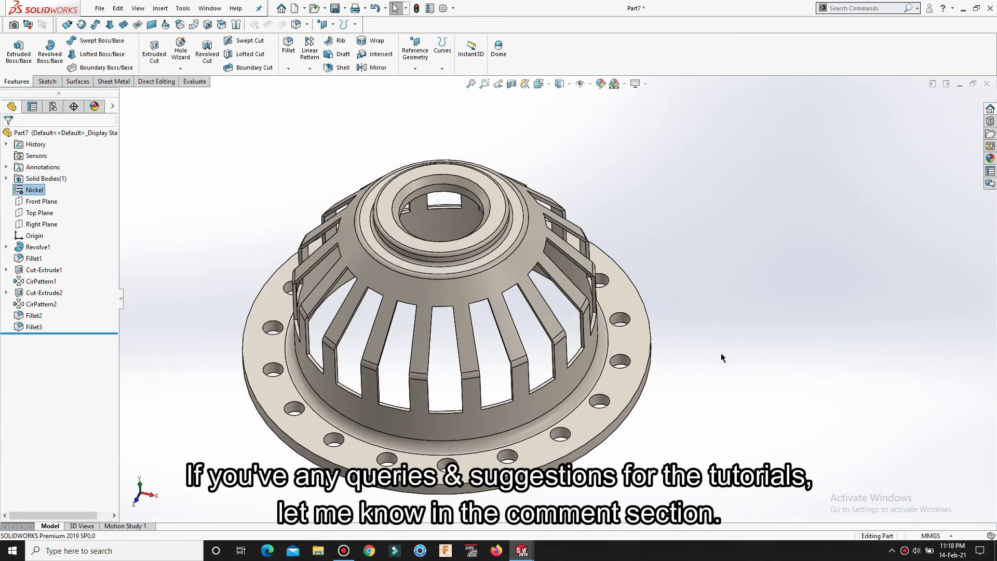
pyautogui.hotkey('ctrl', '7')
pyautogui.click(799, 318)
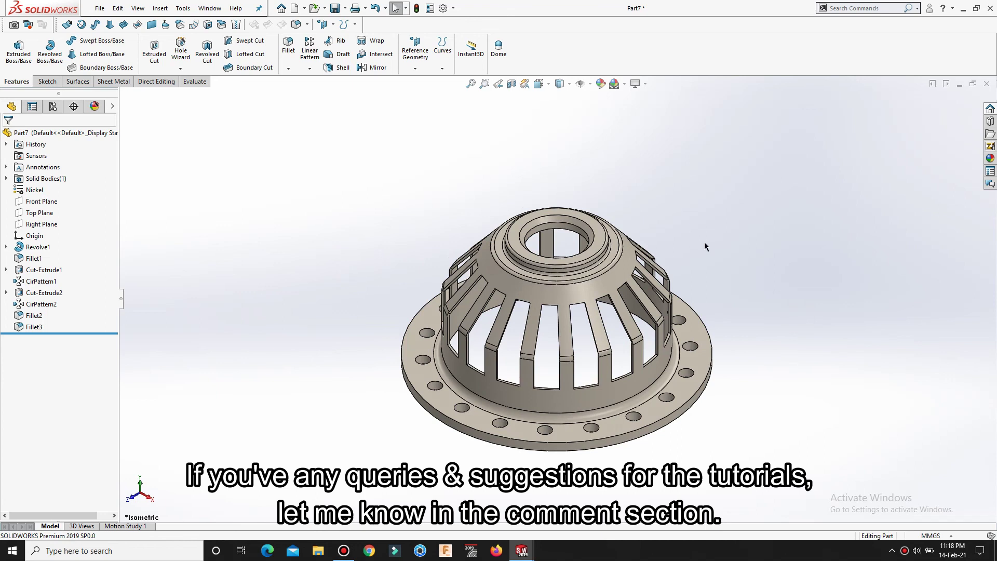